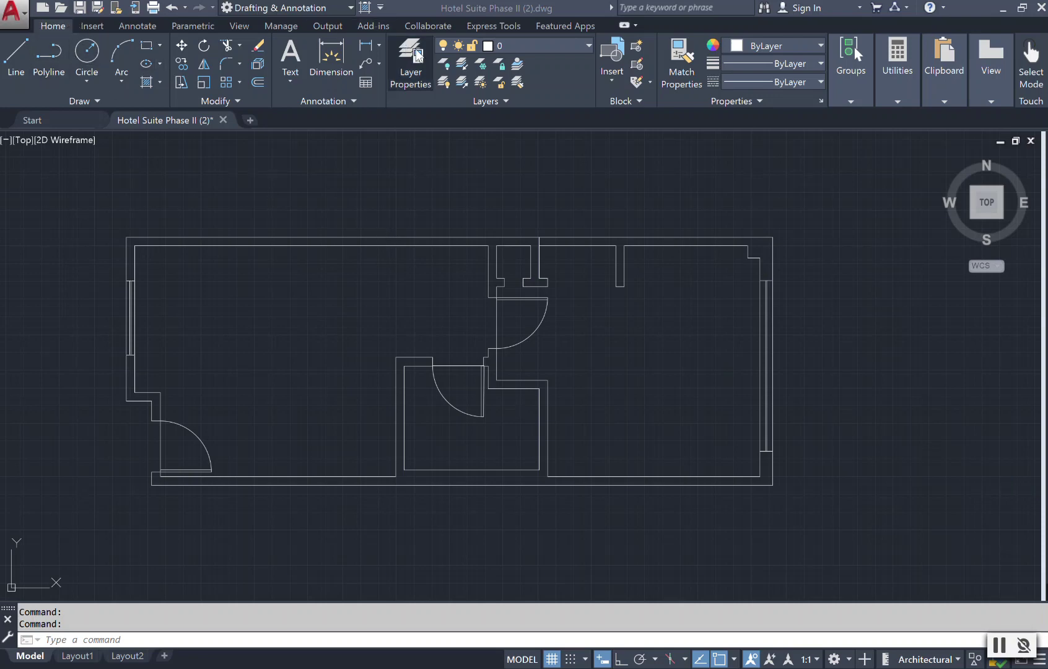
Step: Open the Layer Properties Manager over the Hotel Suite Phase II drawing
left_click(412, 71)
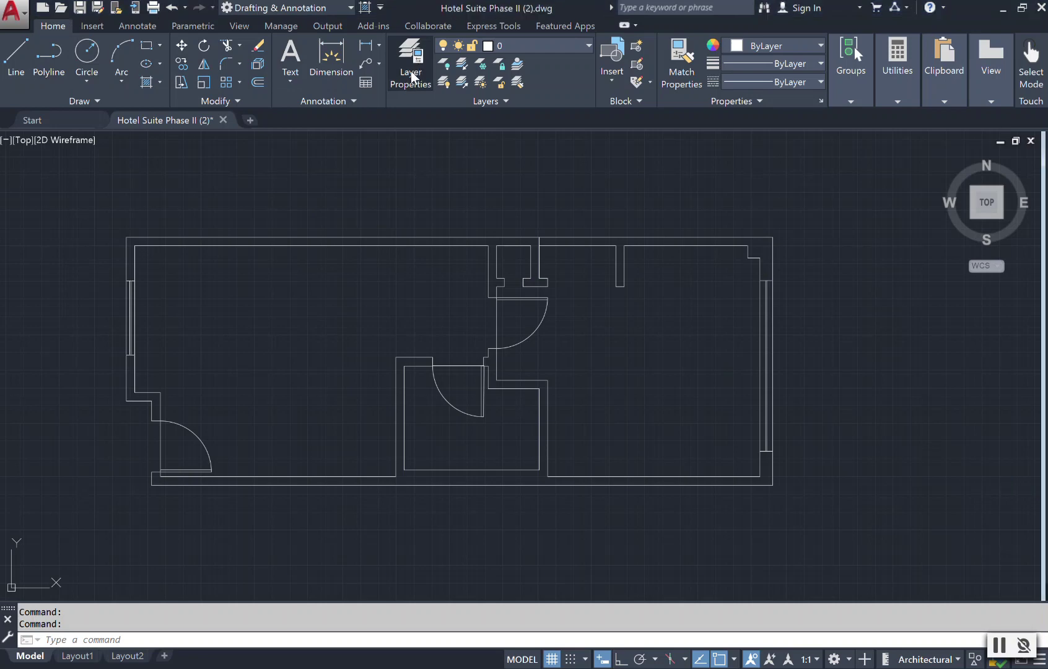
left_click(411, 71)
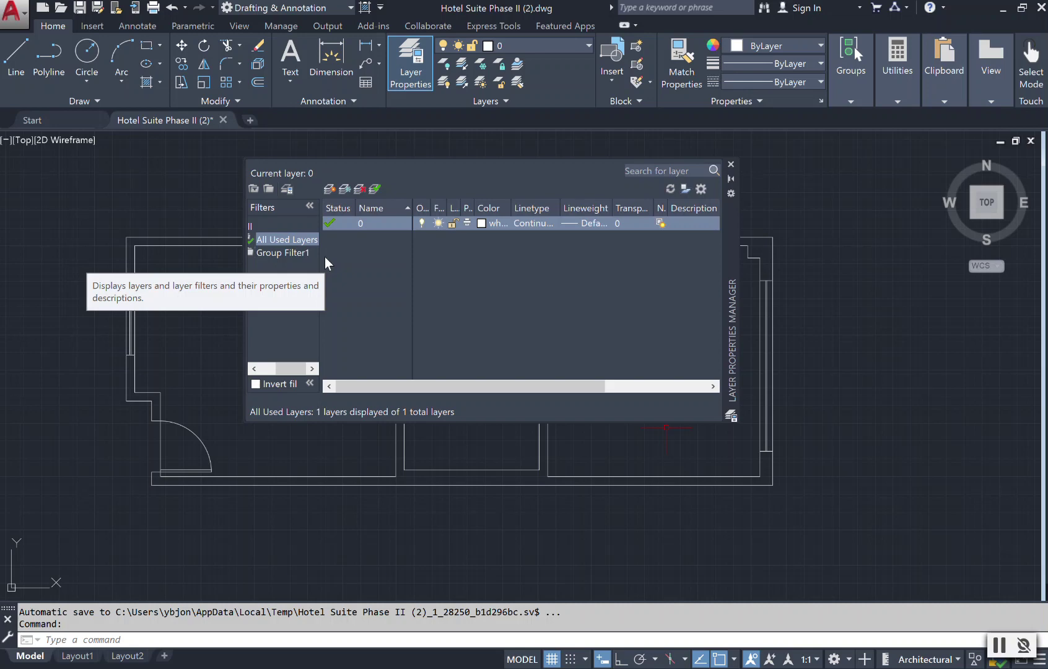
Step: Create a new layer named Structure and give it the colour green
left_click(330, 189)
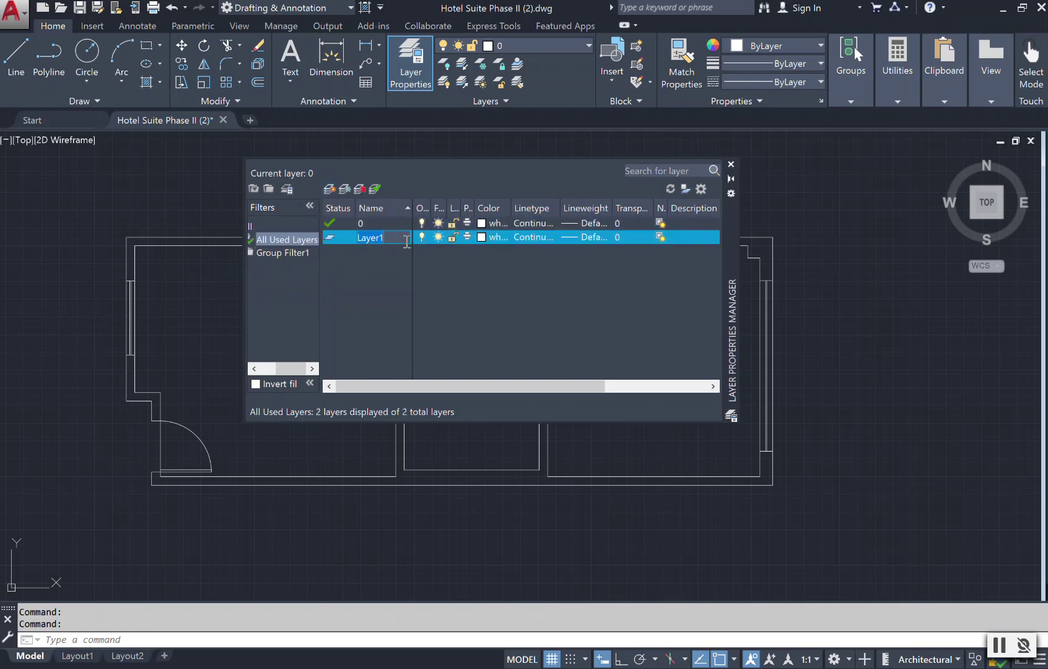
key("BackSpace")
type("Stru")
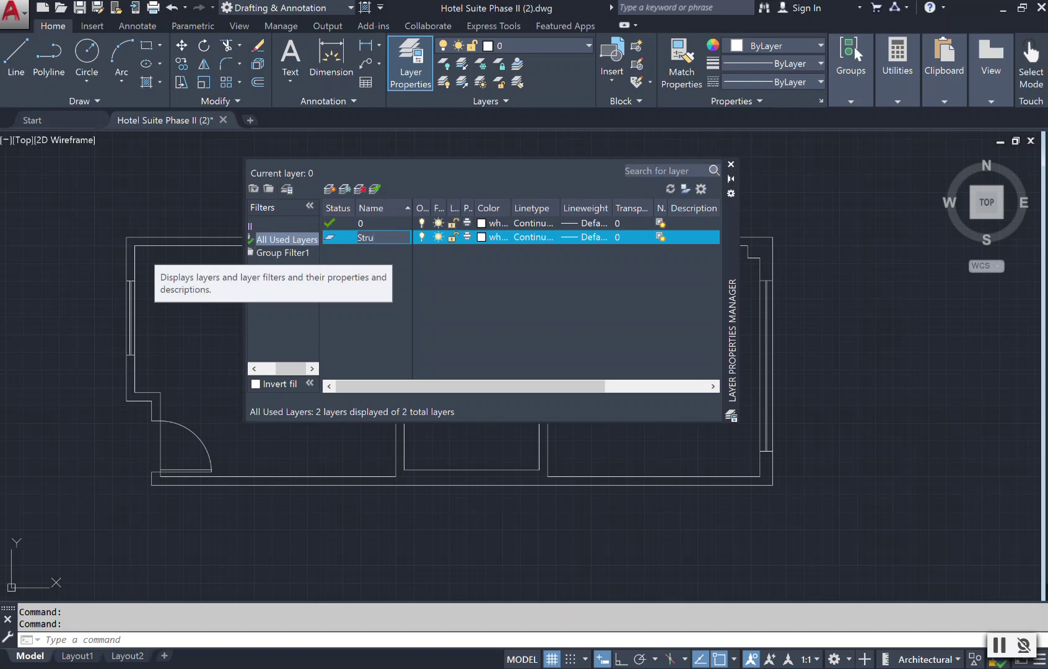
type("cture")
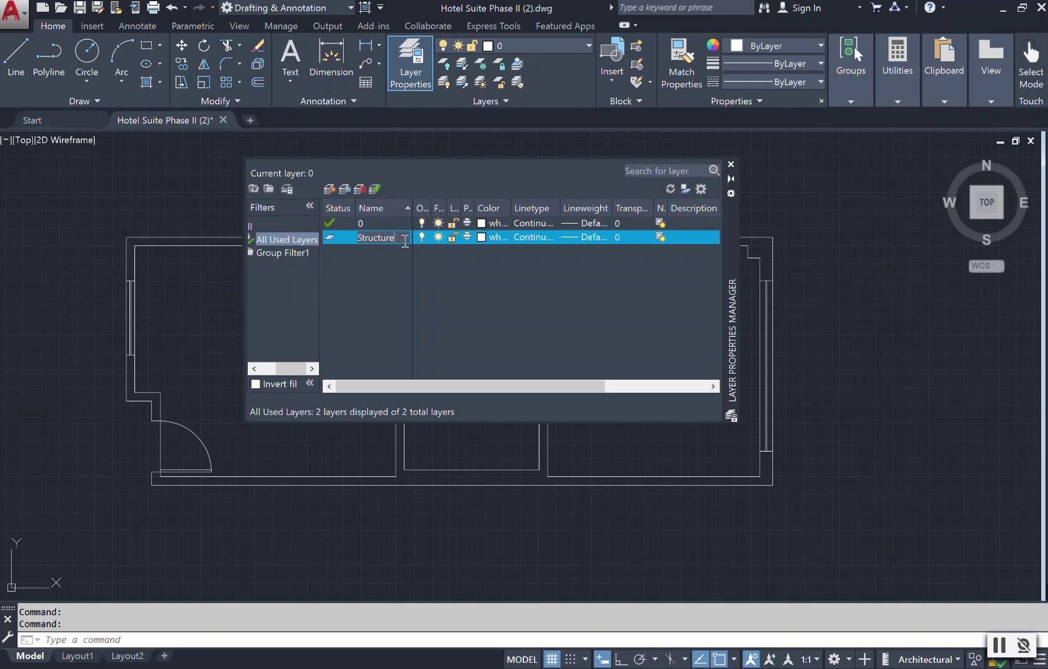
left_click(481, 238)
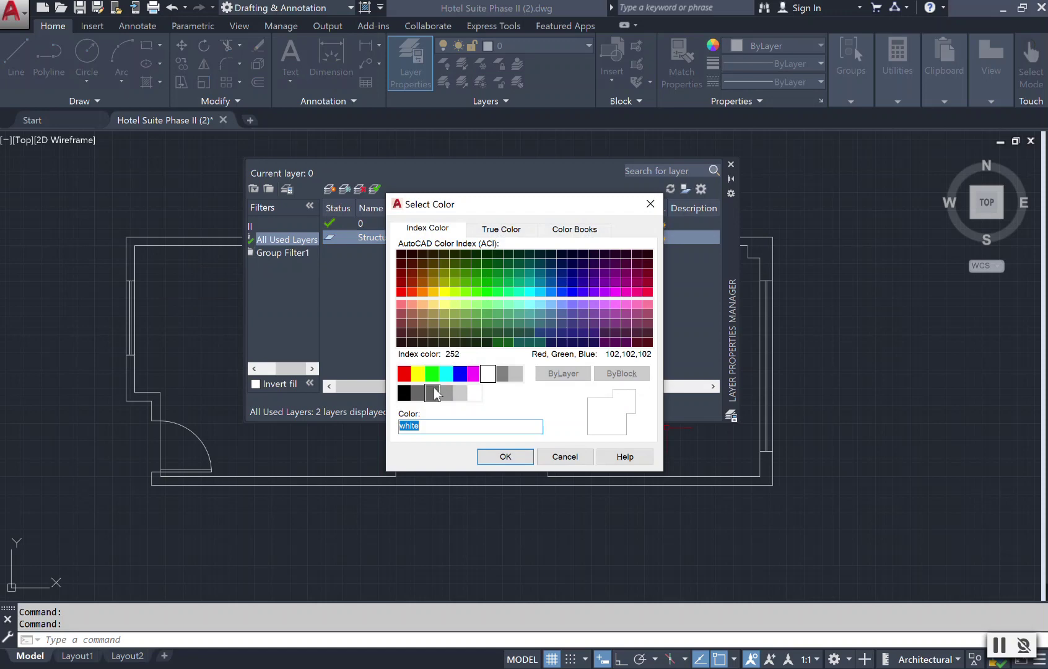
left_click(433, 375)
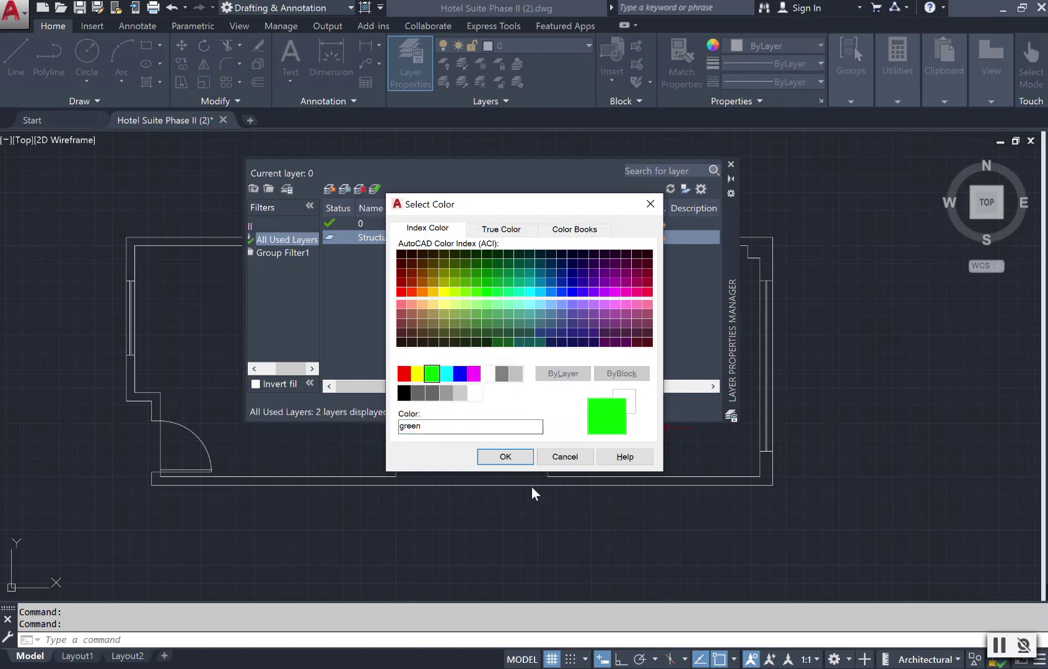
left_click(506, 458)
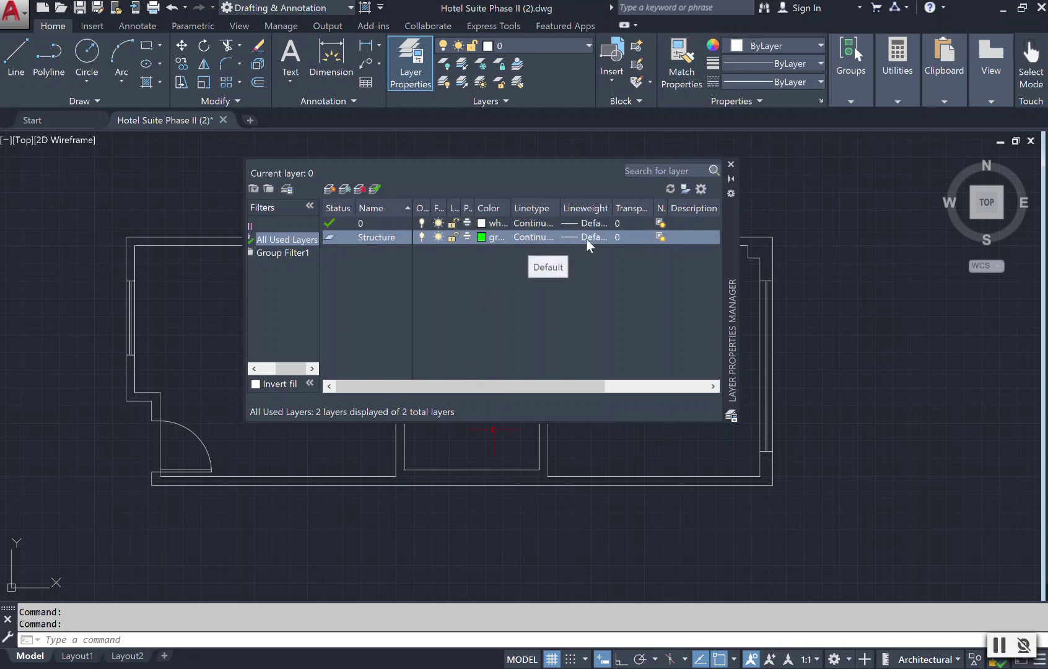
left_click(615, 271)
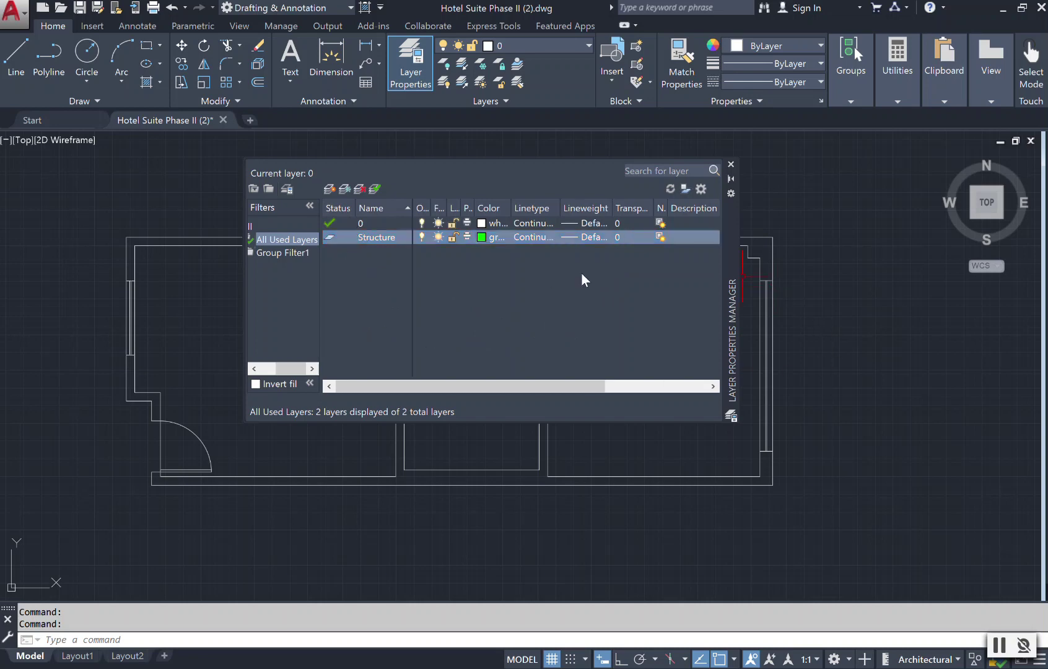
Step: Make Structure current, switch back to layer 0, then freeze Structure
left_click(329, 237)
double_click(328, 236)
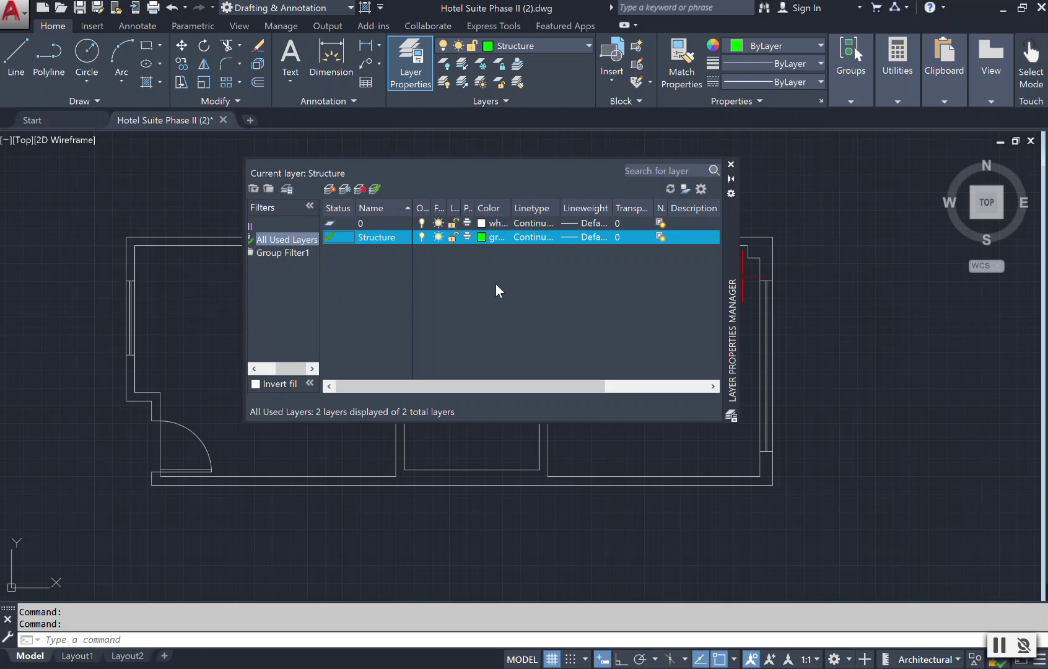
double_click(329, 224)
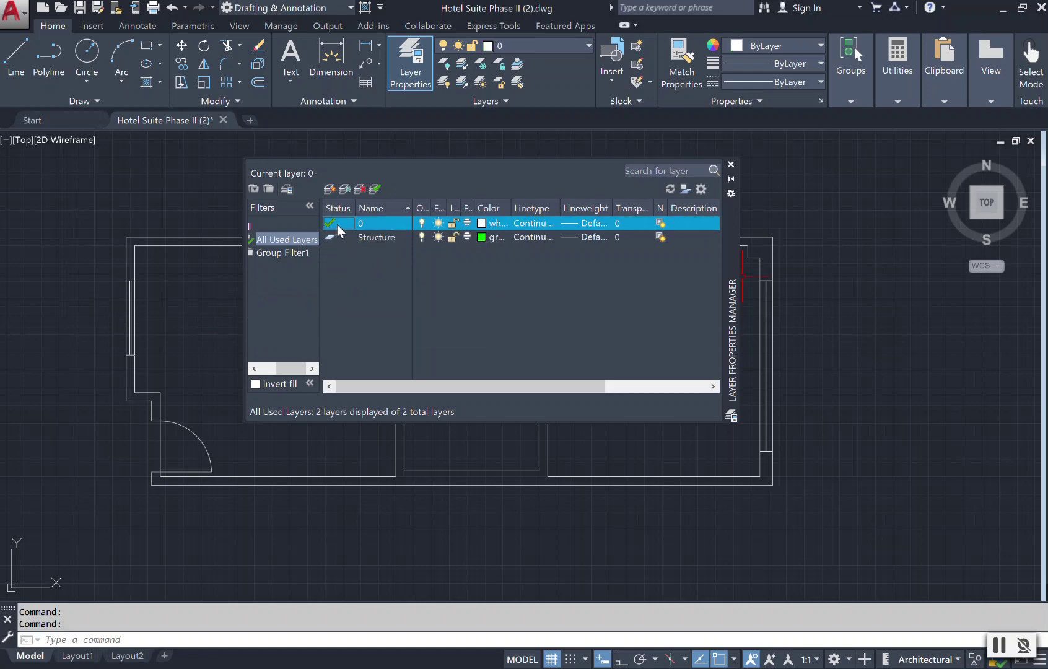
left_click(438, 238)
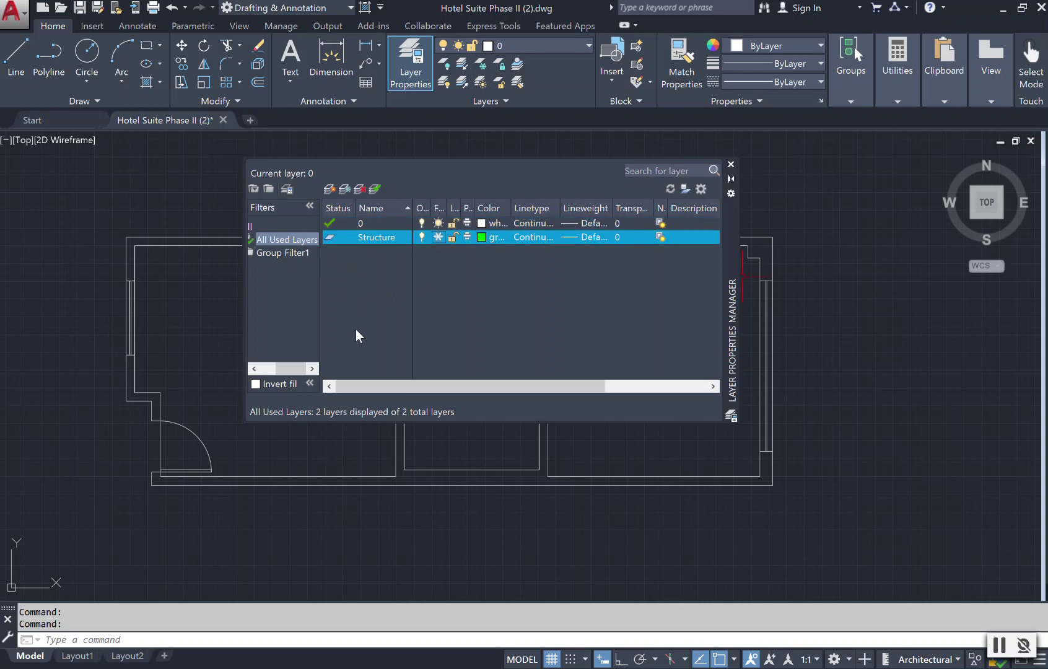
left_click(330, 189)
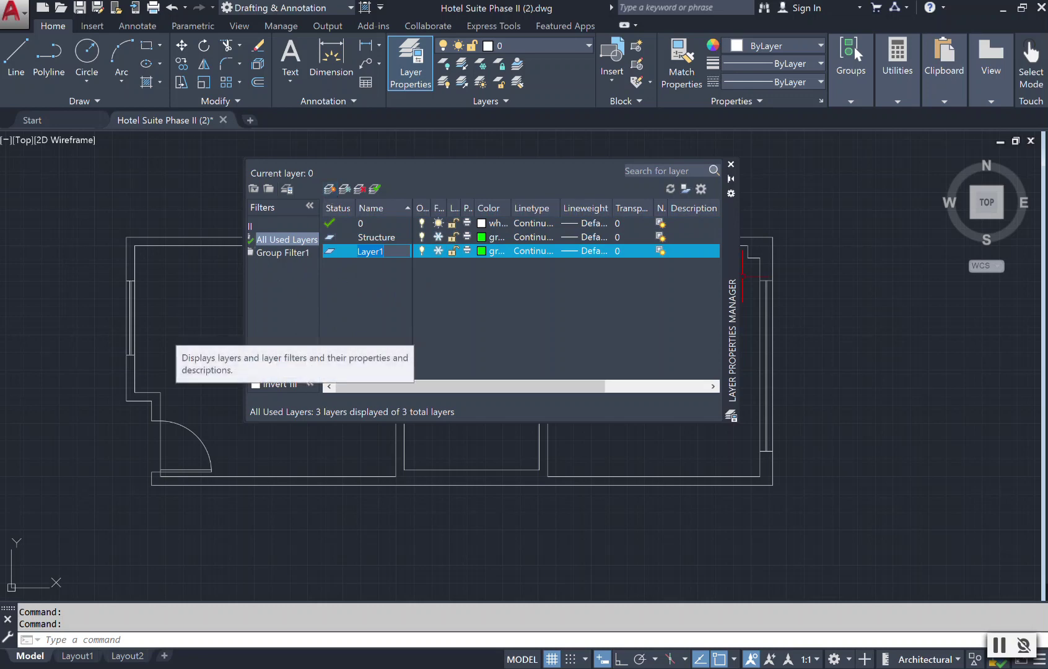
Step: Name the new layer Furniture and set its colour to blue
type("Furniture")
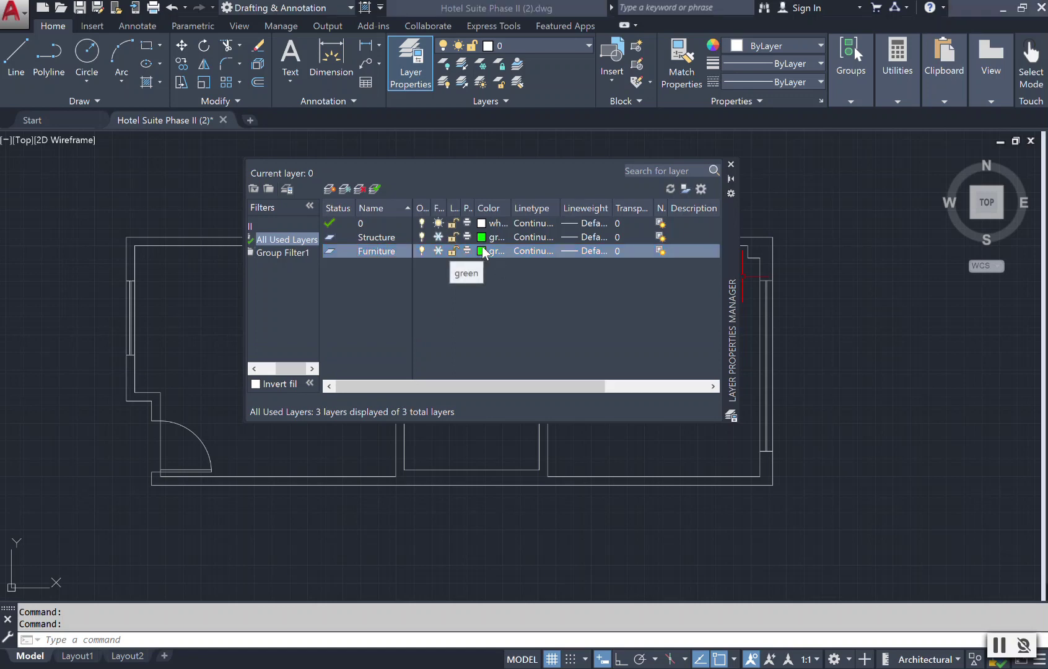
left_click(482, 250)
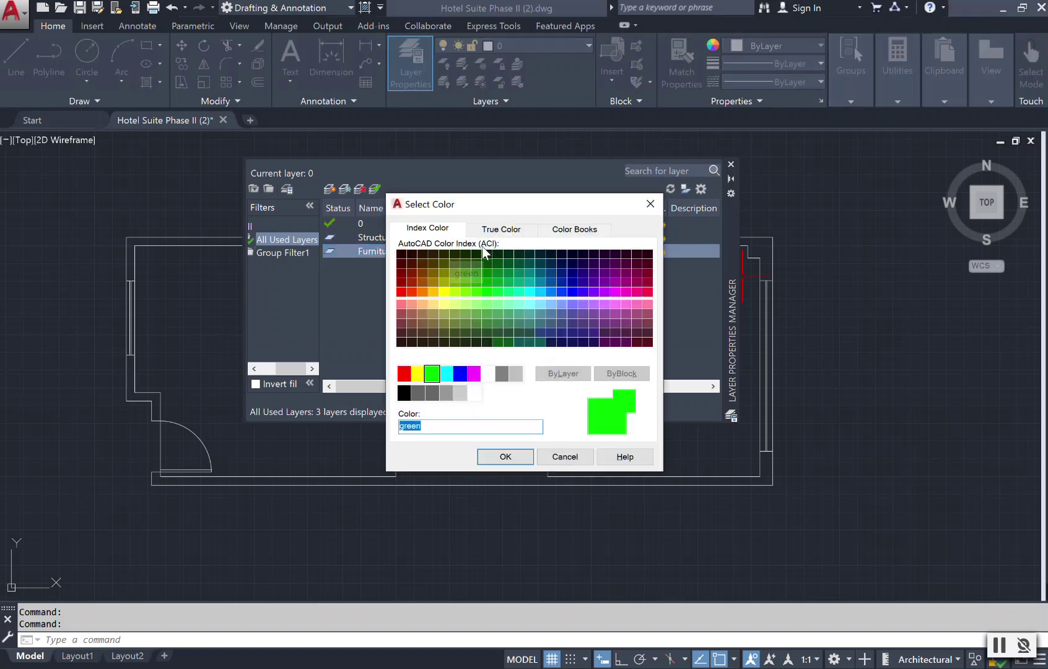
left_click(460, 373)
left_click(506, 459)
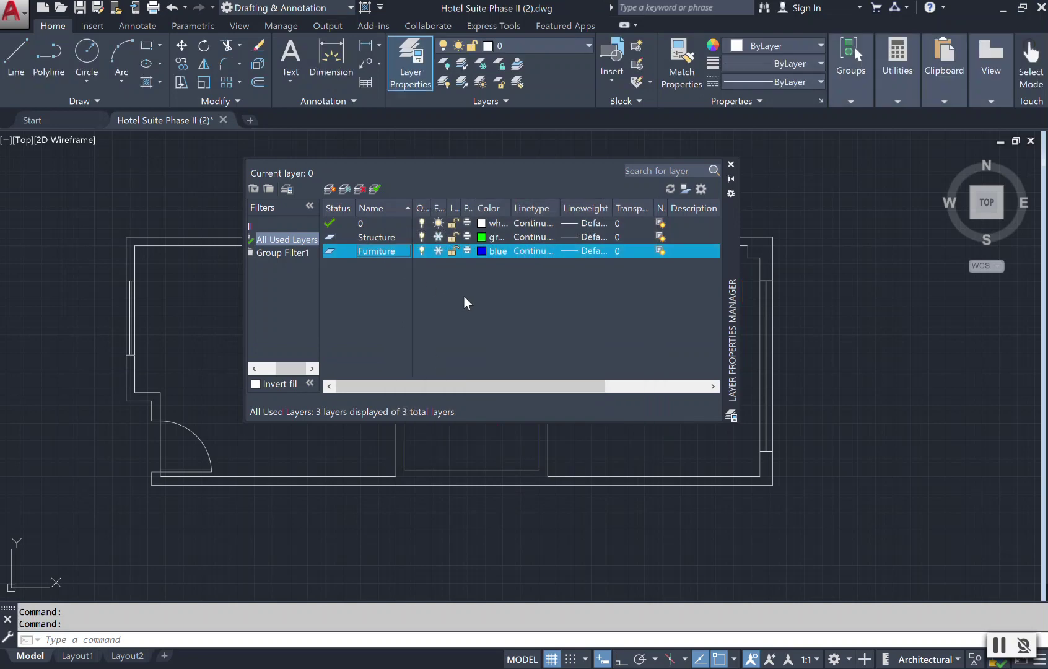
Step: Add a fourth layer named Misc. with colour magenta
left_click(329, 189)
type("M")
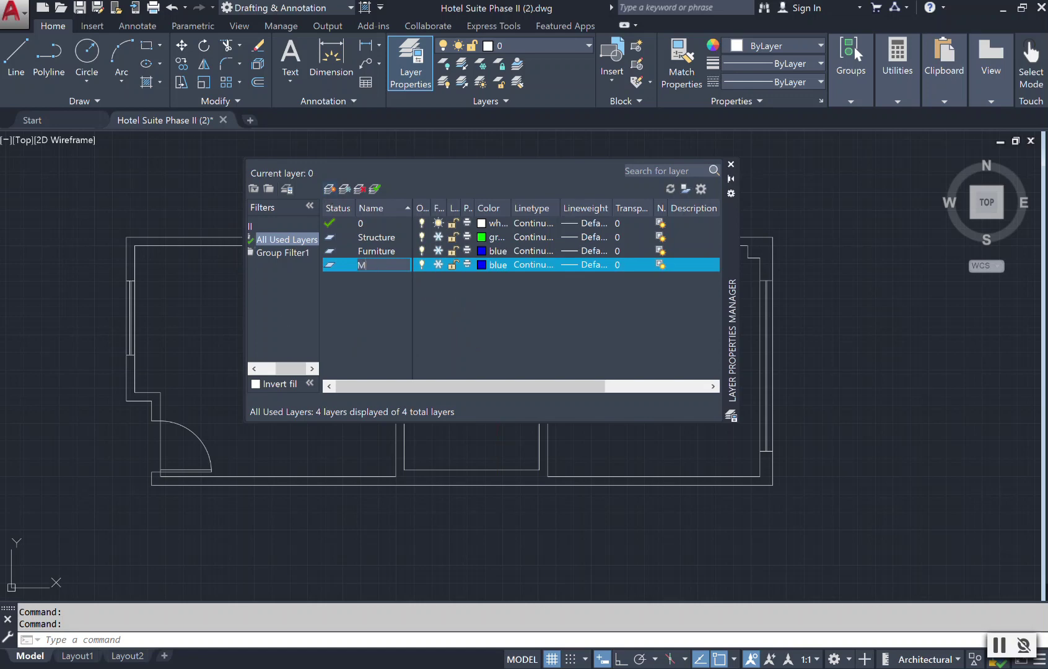
type("isc.")
left_click(485, 264)
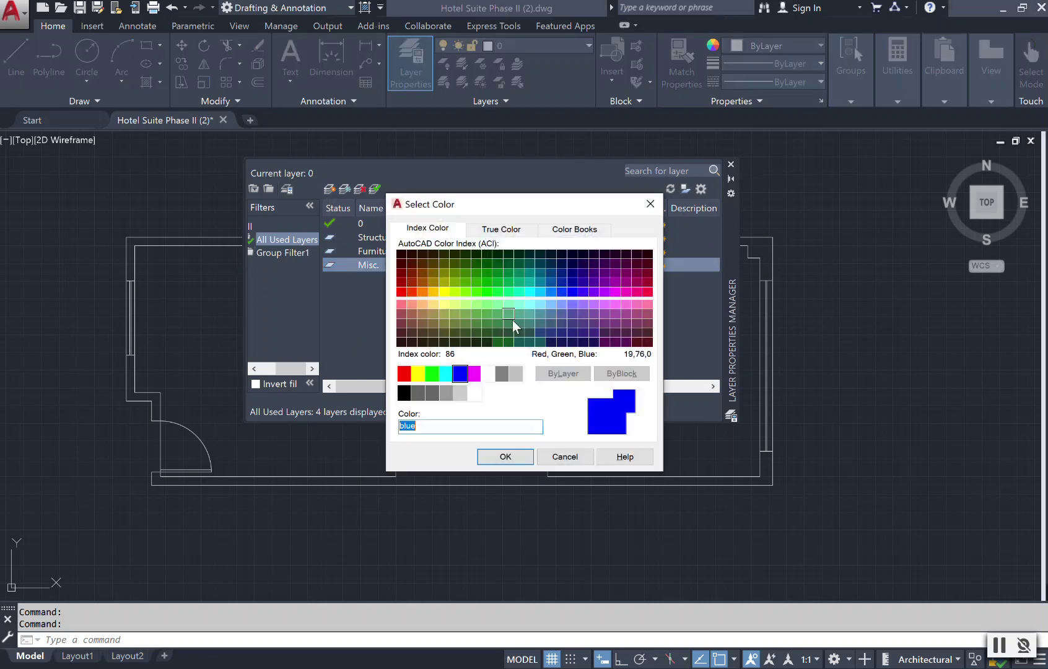
left_click(474, 373)
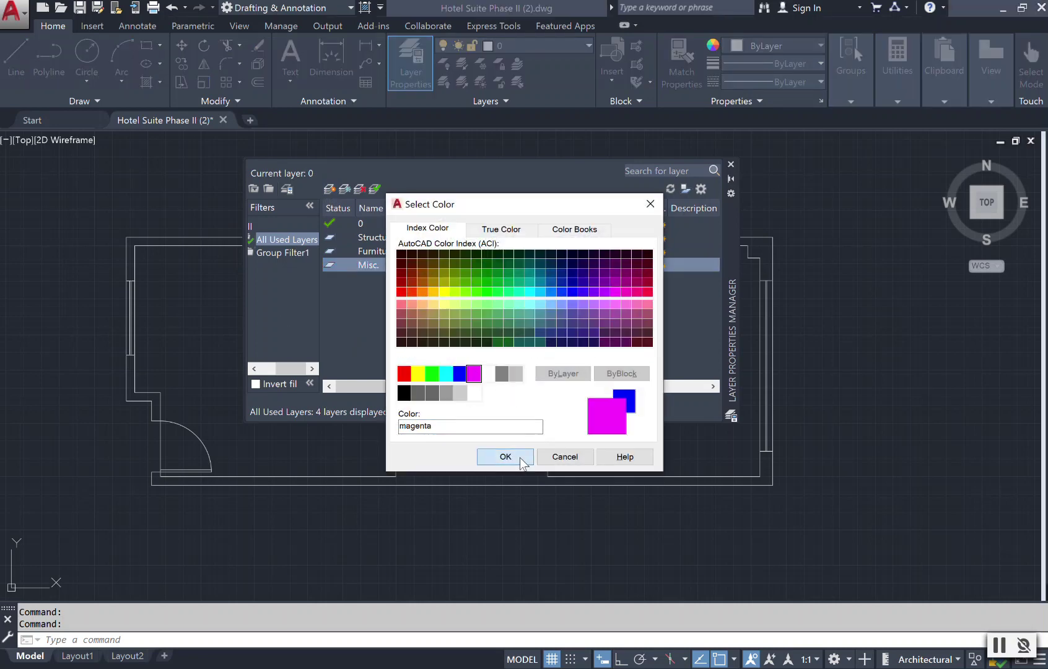
left_click(505, 456)
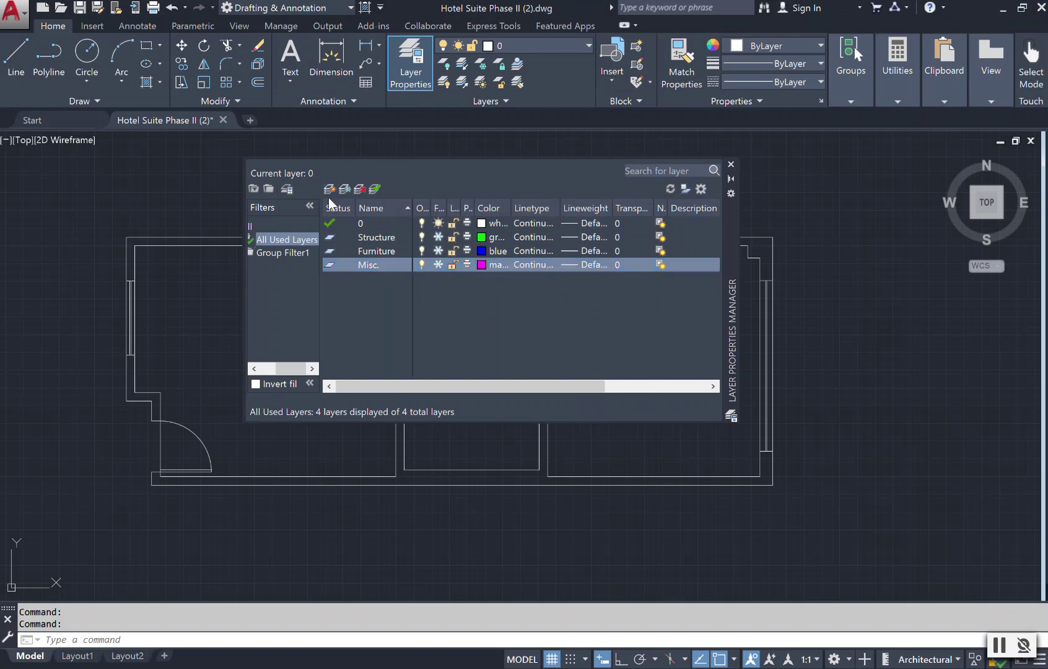
Step: Rename the Misc. layer to Door and change its colour to cyan
left_click(388, 265)
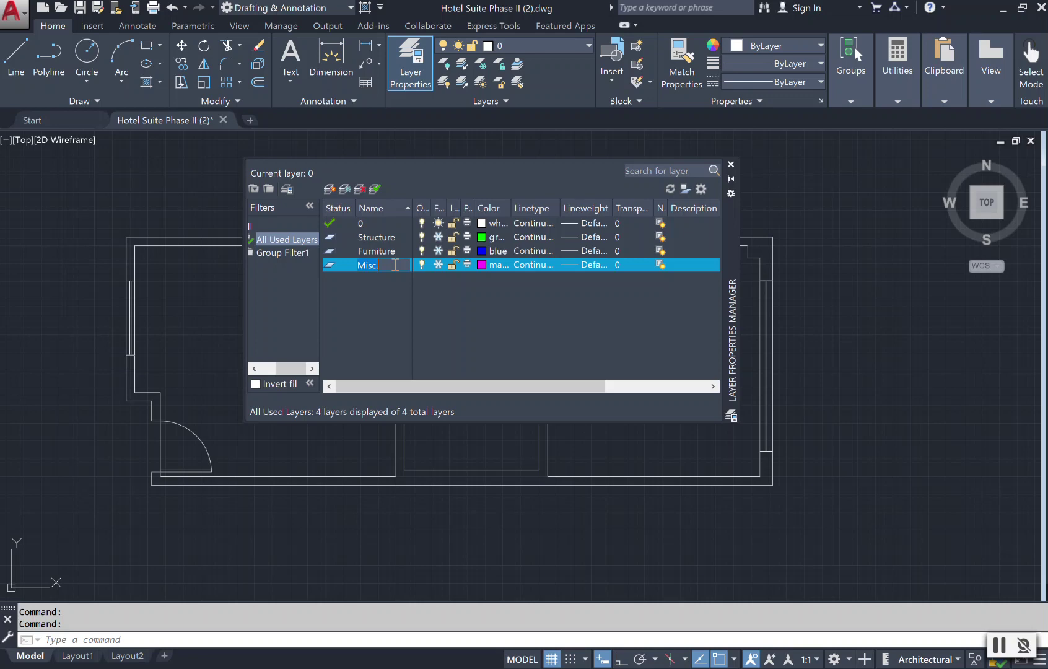
left_click_drag(395, 264, 360, 267)
type("Door")
left_click(481, 265)
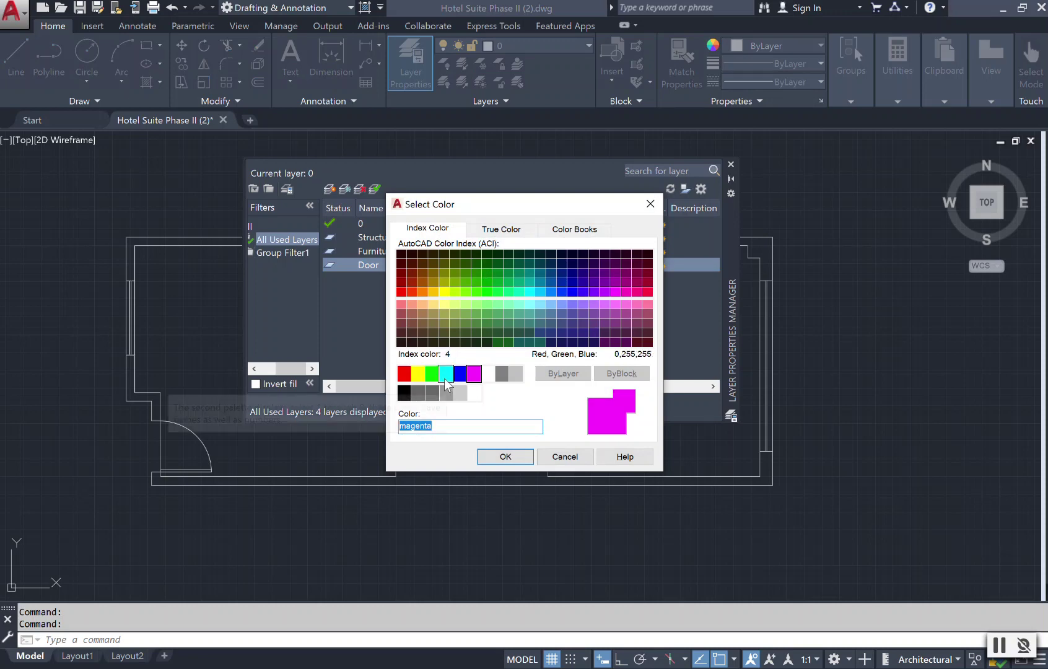
left_click(443, 379)
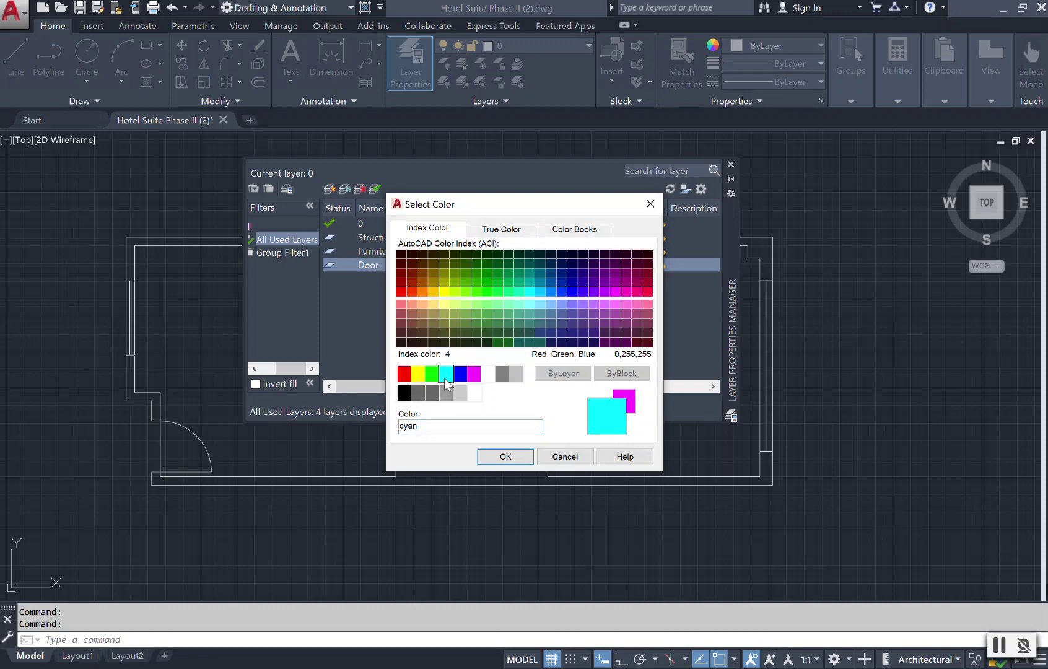
left_click(503, 457)
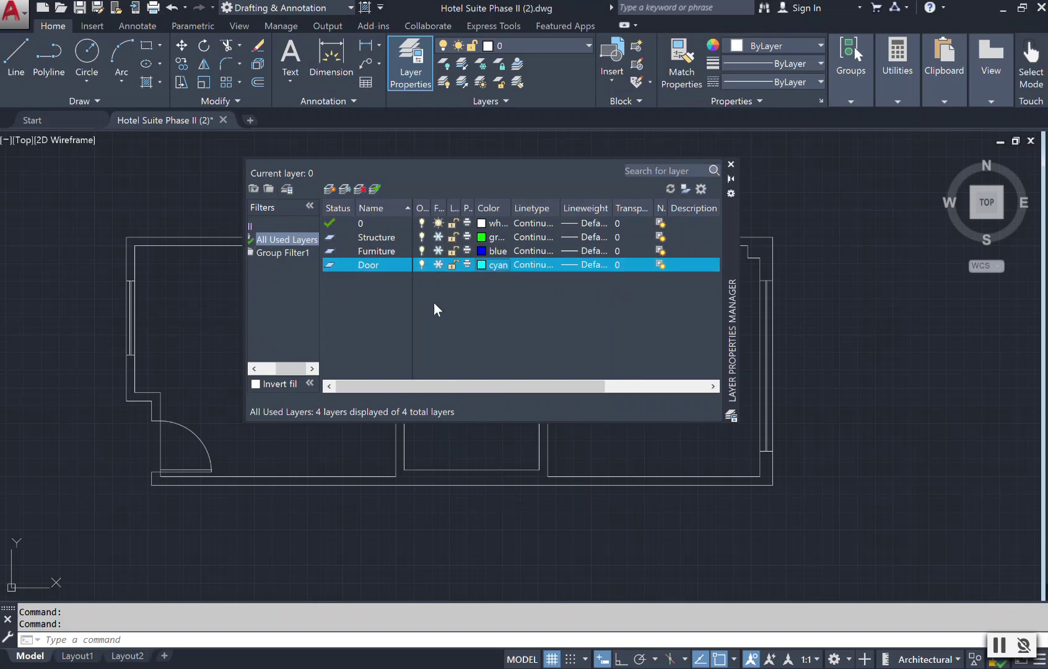
Step: Close the Layer Properties Manager to return to the floor plan
left_click(731, 164)
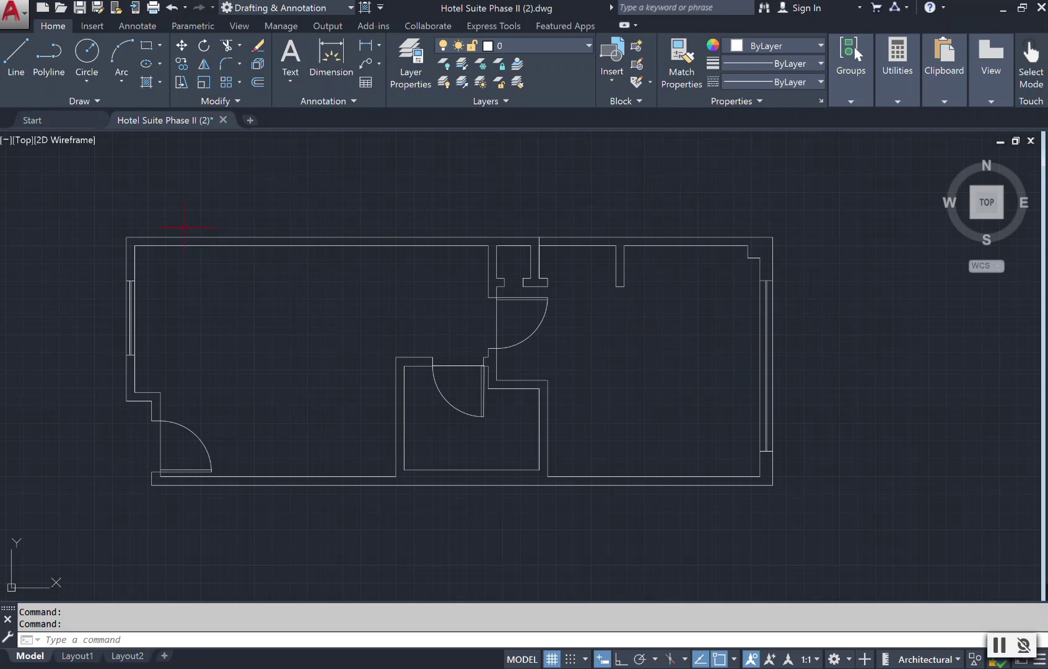
scroll(168, 231, "up", 2)
scroll(534, 239, "down", 2)
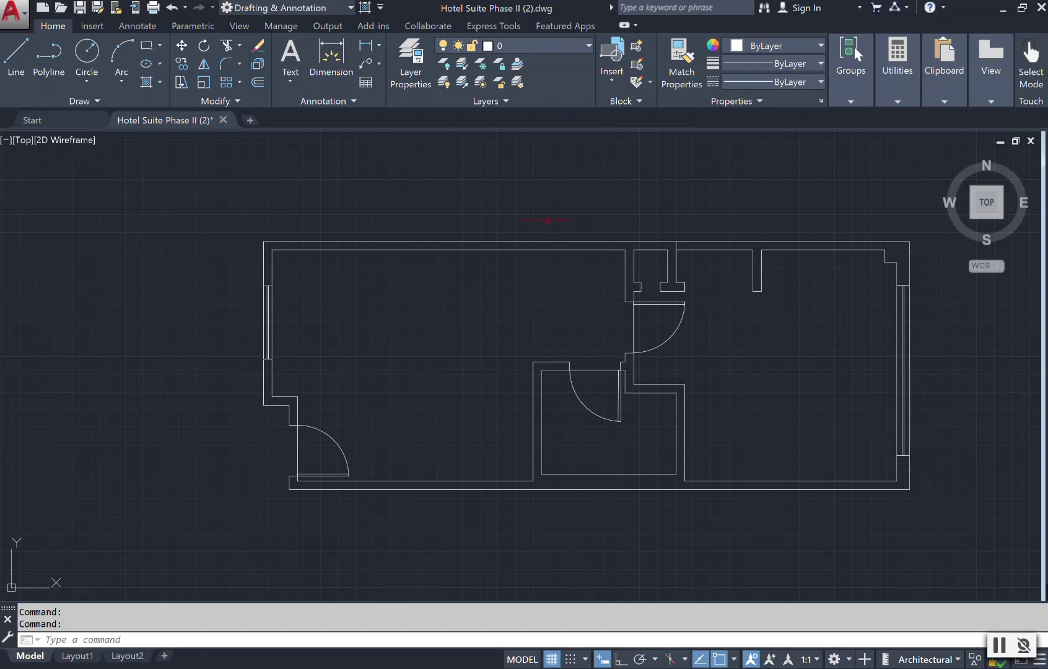
scroll(546, 220, "up", 2)
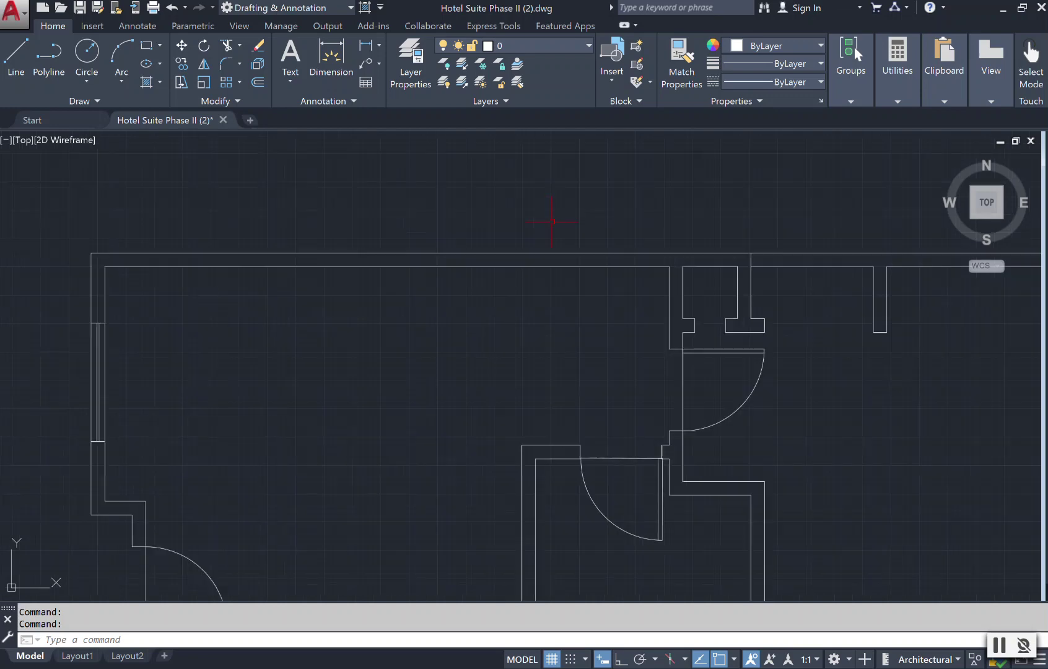
Step: Select the top wall, outer top wall, left wall lines and top-right wall segments
left_click(72, 220)
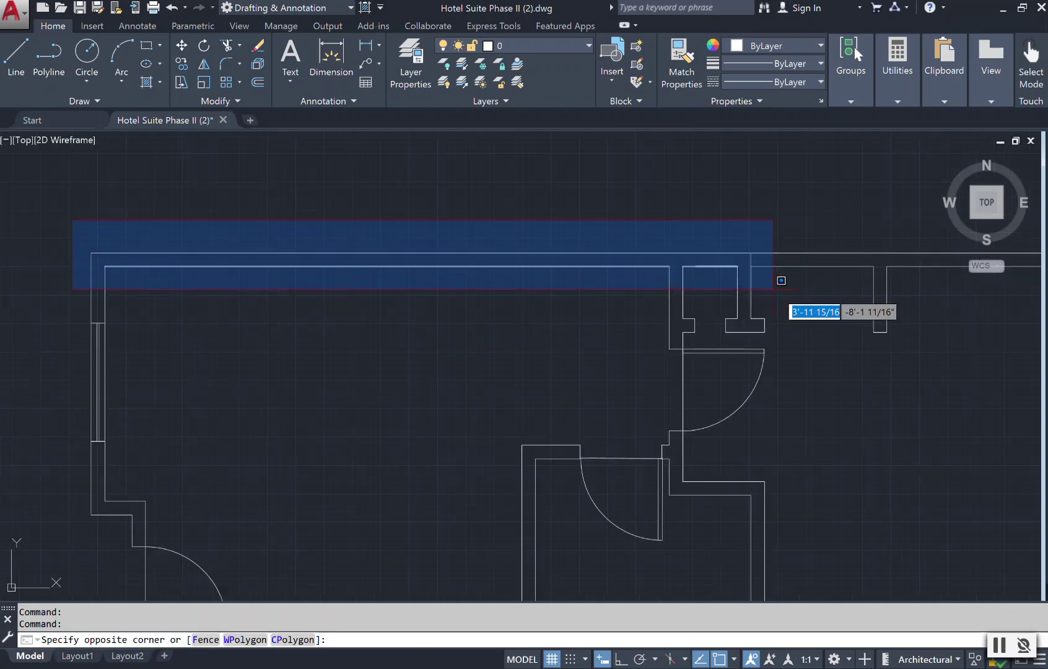
left_click(781, 280)
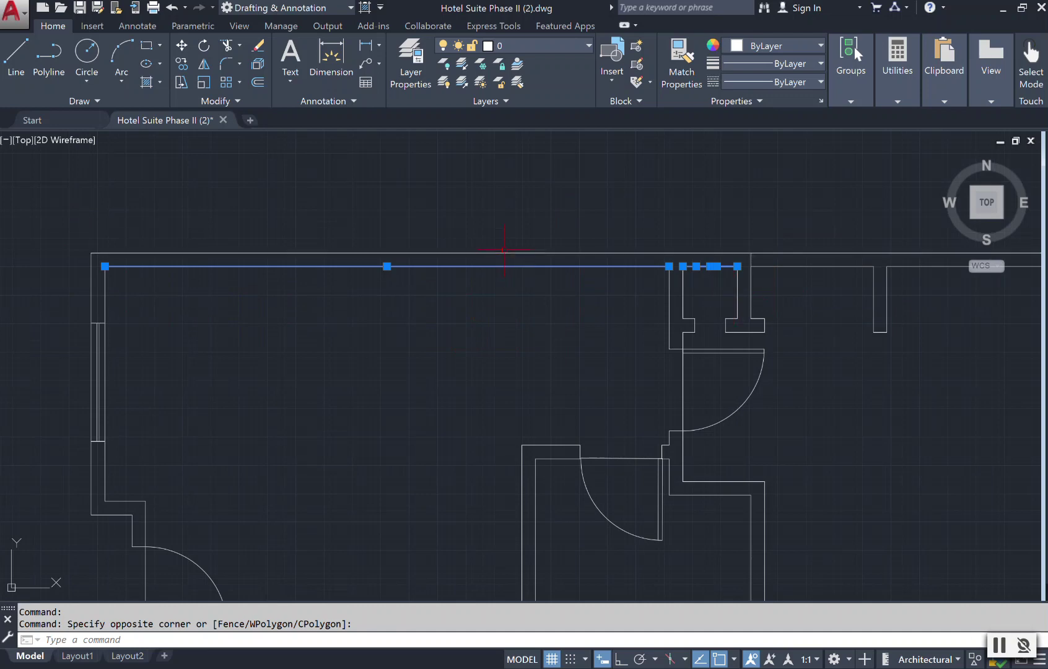
left_click(505, 252)
left_click(160, 292)
left_click(41, 259)
scroll(175, 410, "down", 3)
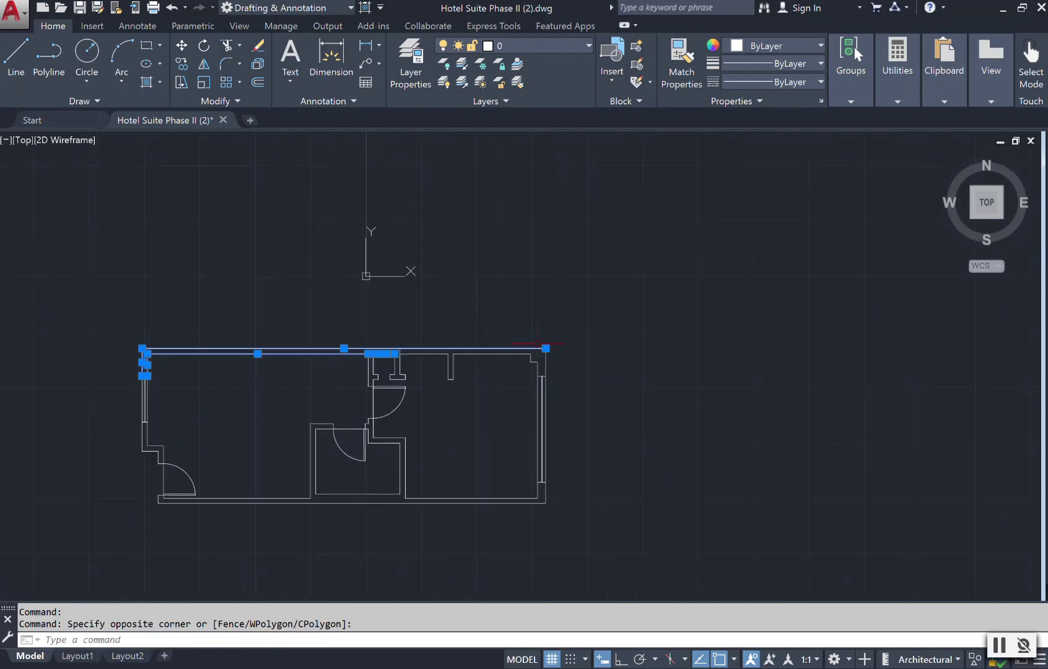
scroll(578, 338, "up", 2)
left_click(557, 399)
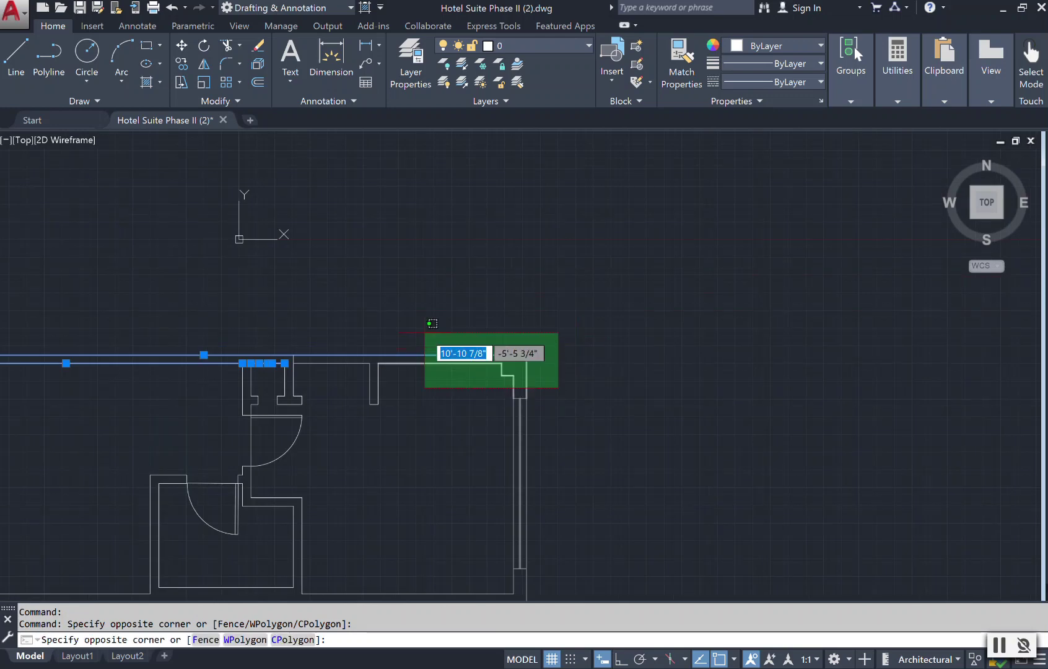
left_click(376, 334)
left_click(422, 396)
left_click(352, 339)
Step: Add the partition walls, small rectangle, left wall and door jambs to the selection
scroll(286, 369, "up", 6)
left_click(381, 415)
left_click(290, 365)
left_click(377, 520)
left_click(228, 468)
scroll(153, 409, "down", 4)
left_click(178, 477)
left_click(75, 393)
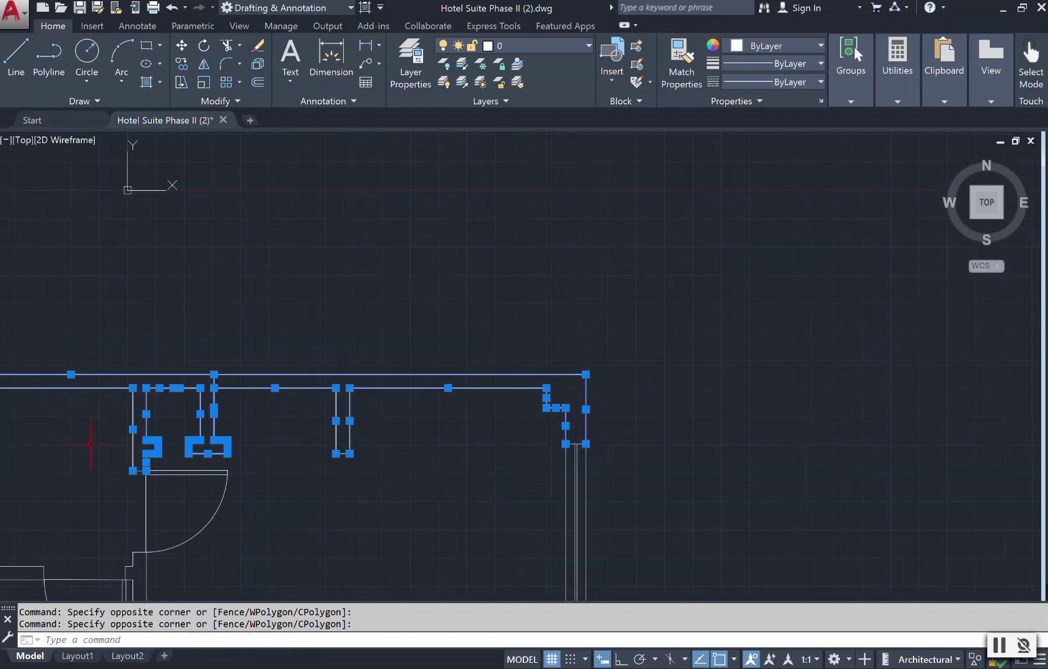
scroll(18, 434, "down", 8)
scroll(19, 427, "up", 7)
scroll(69, 407, "up", 2)
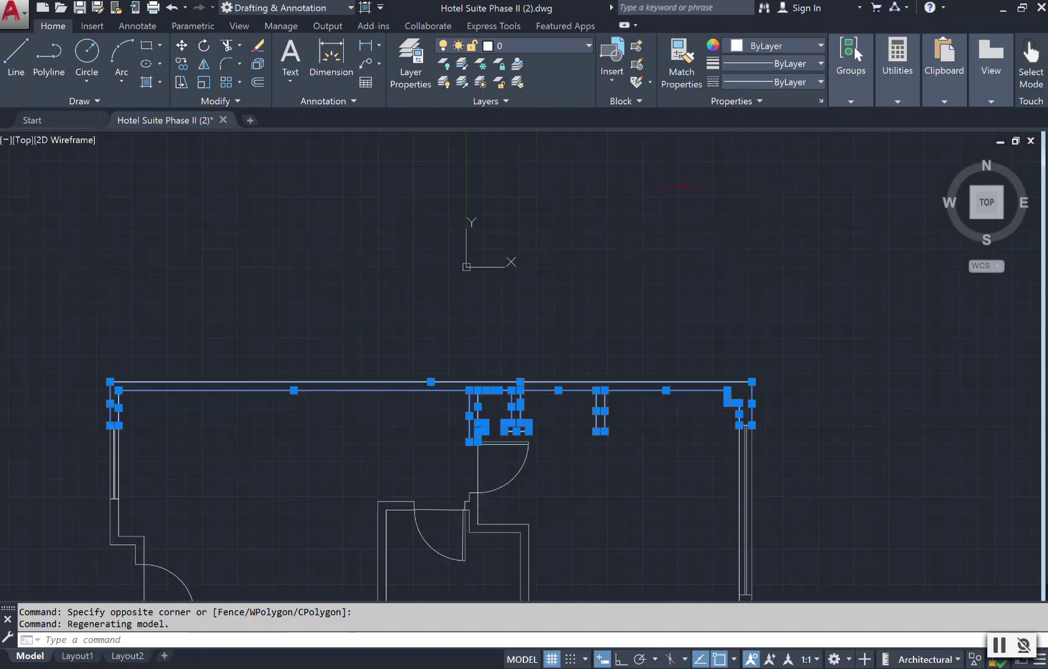
left_click(589, 46)
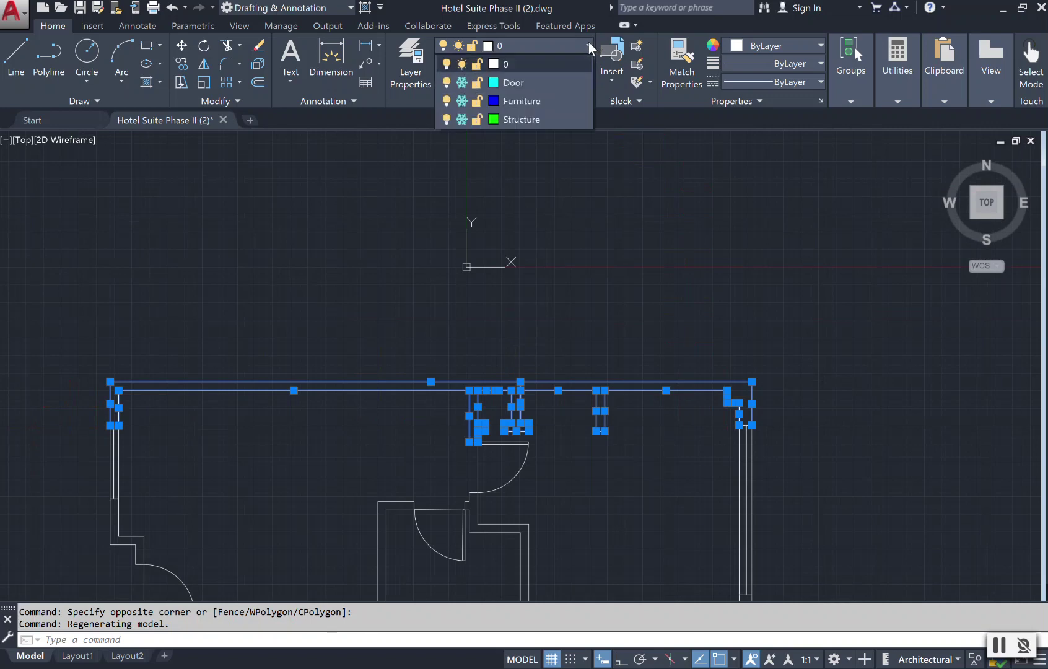
Step: Put the selected walls on the Furniture layer and dismiss the frozen-layer warning
left_click(560, 104)
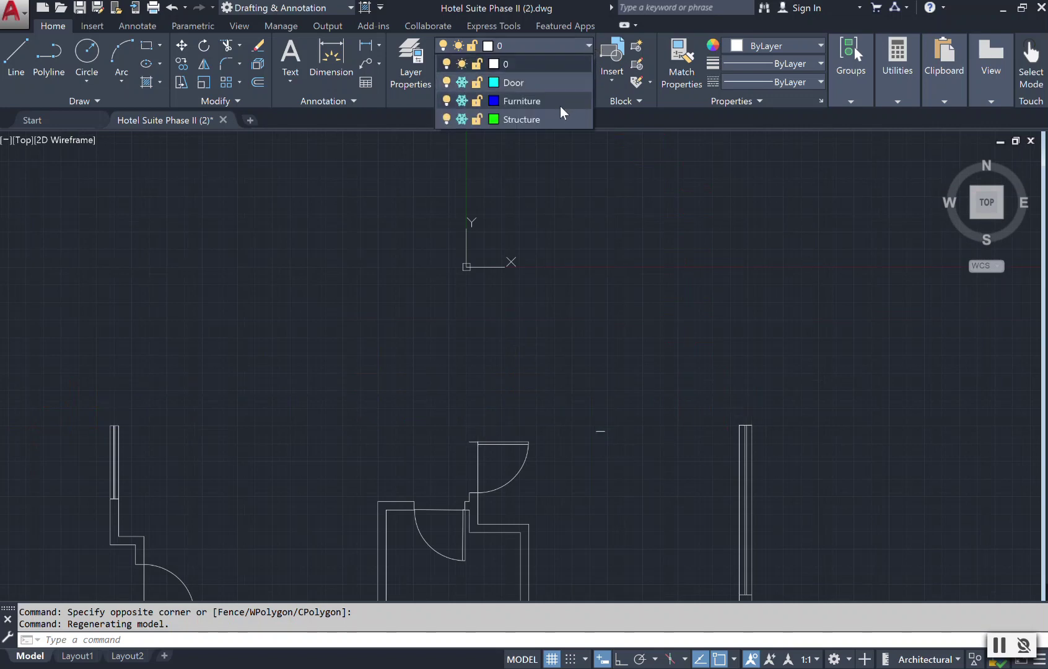
left_click(560, 106)
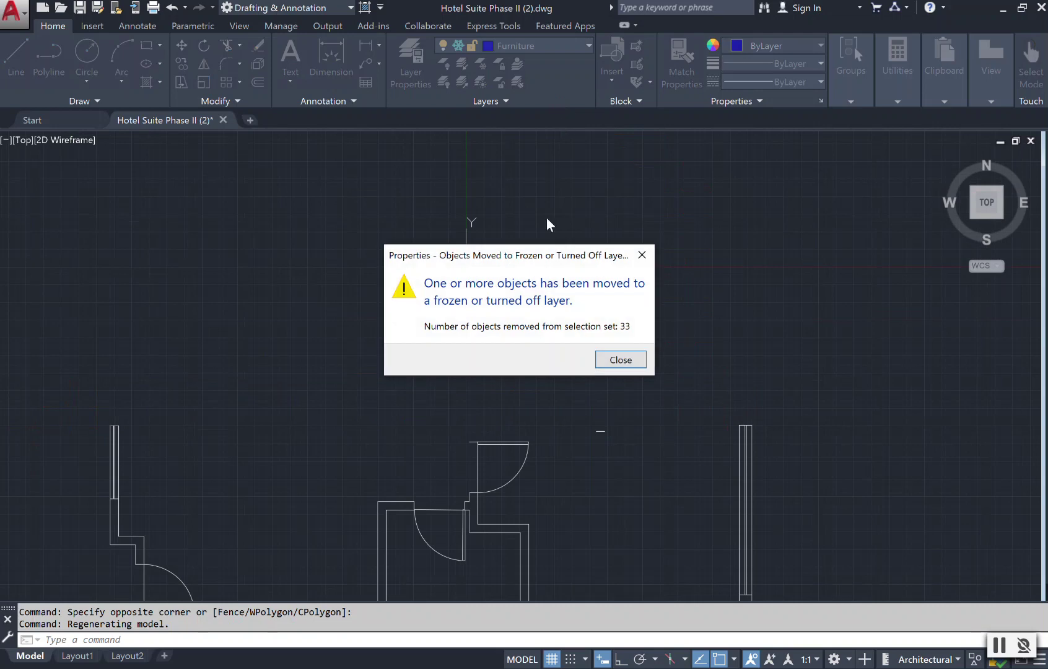
left_click(621, 359)
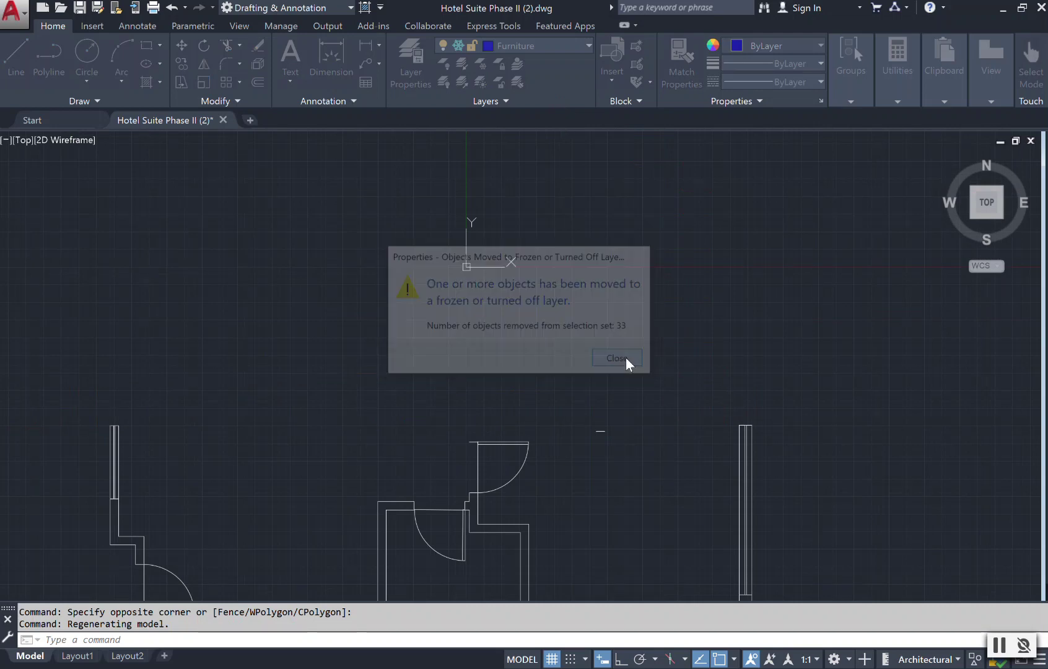
Step: Thaw the Furniture, Door and Structure layers from the layer list
left_click(592, 45)
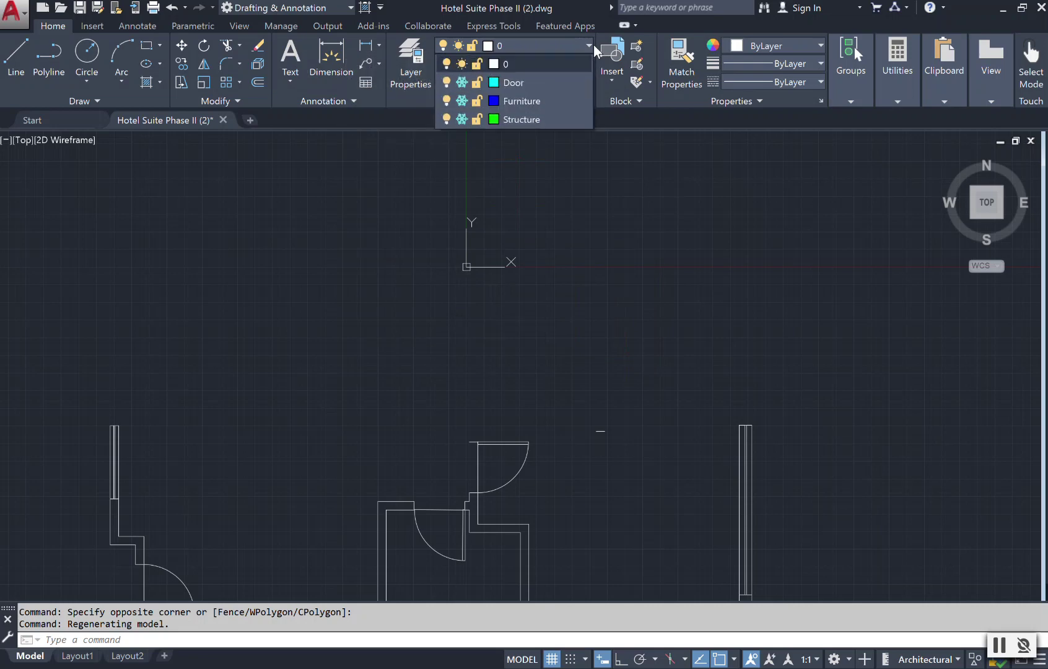
left_click(463, 102)
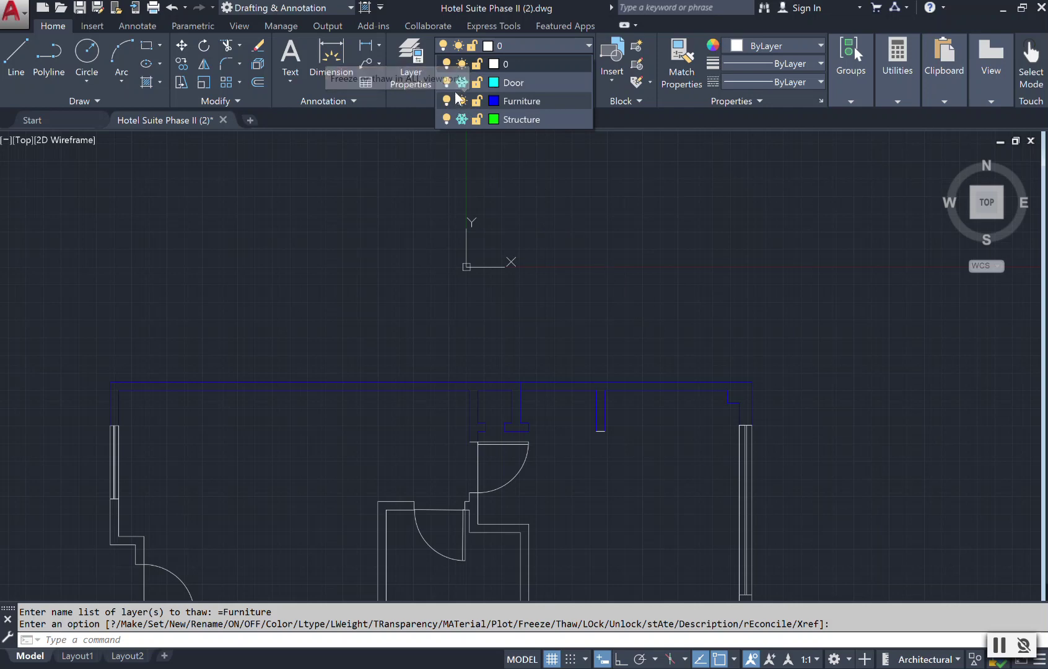
left_click(461, 83)
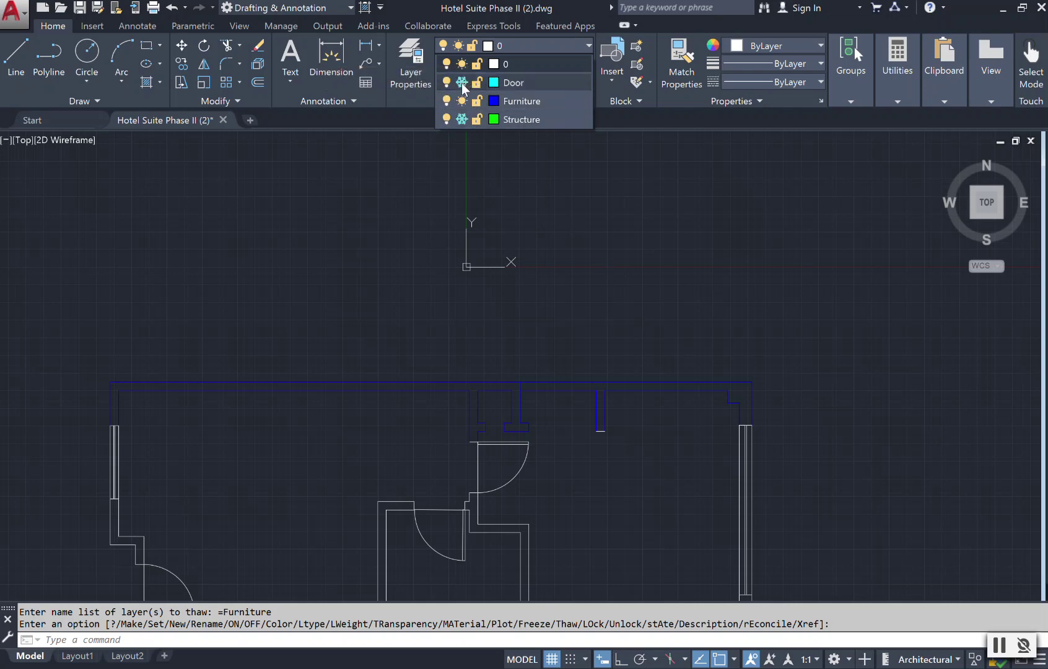
left_click(461, 118)
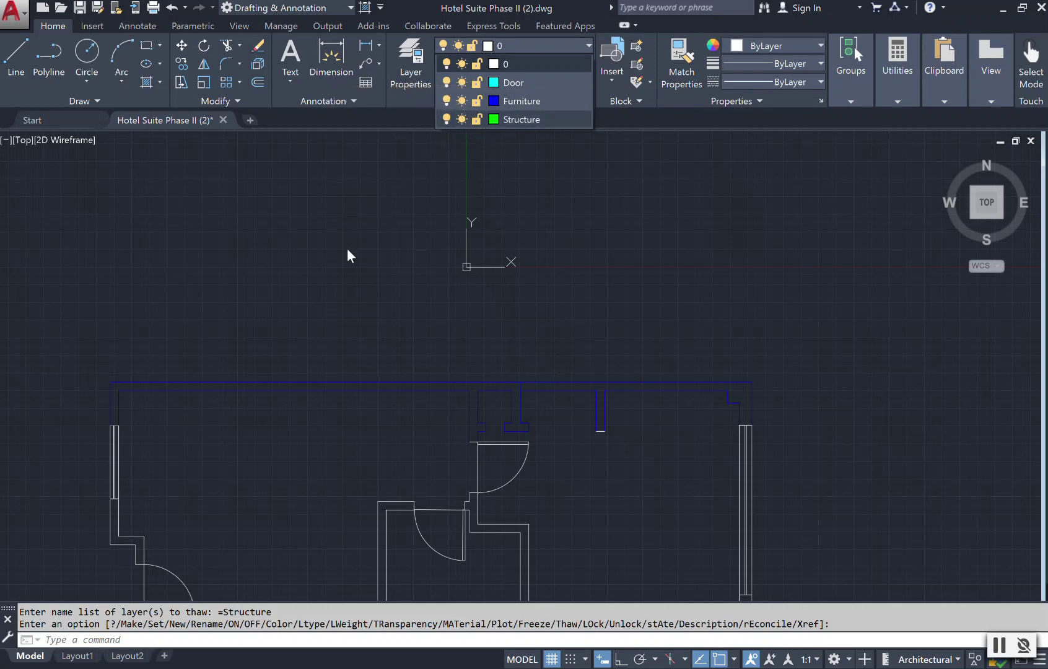
scroll(416, 292, "up", 2)
scroll(463, 315, "down", 2)
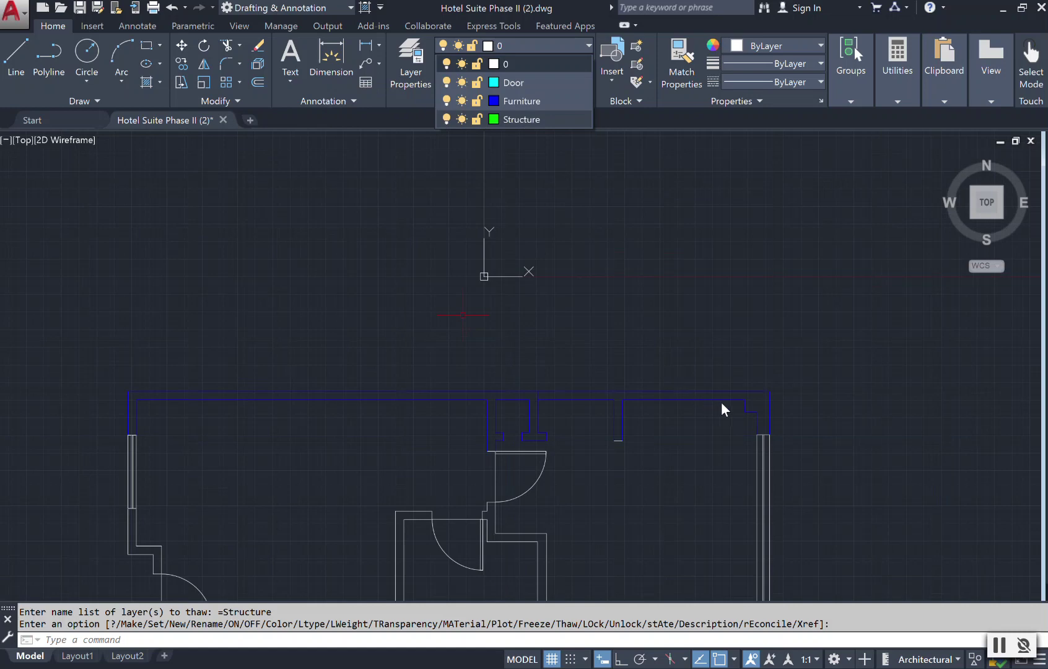
left_click(801, 418)
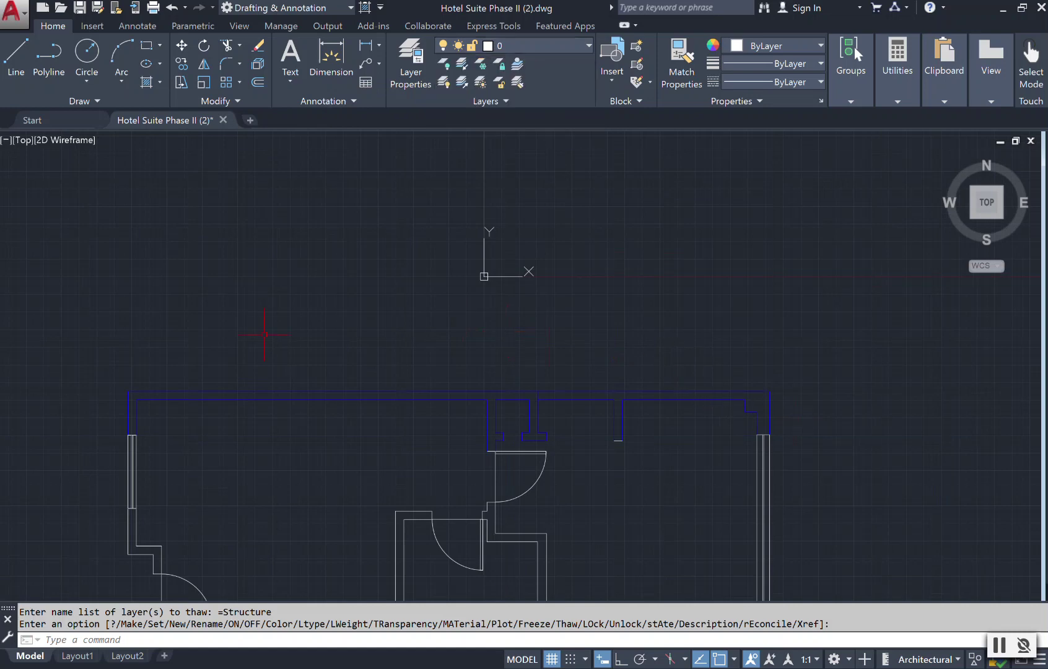
Step: Move the top wall polylines, right wall pair and door jambs to Structure
left_click(97, 347)
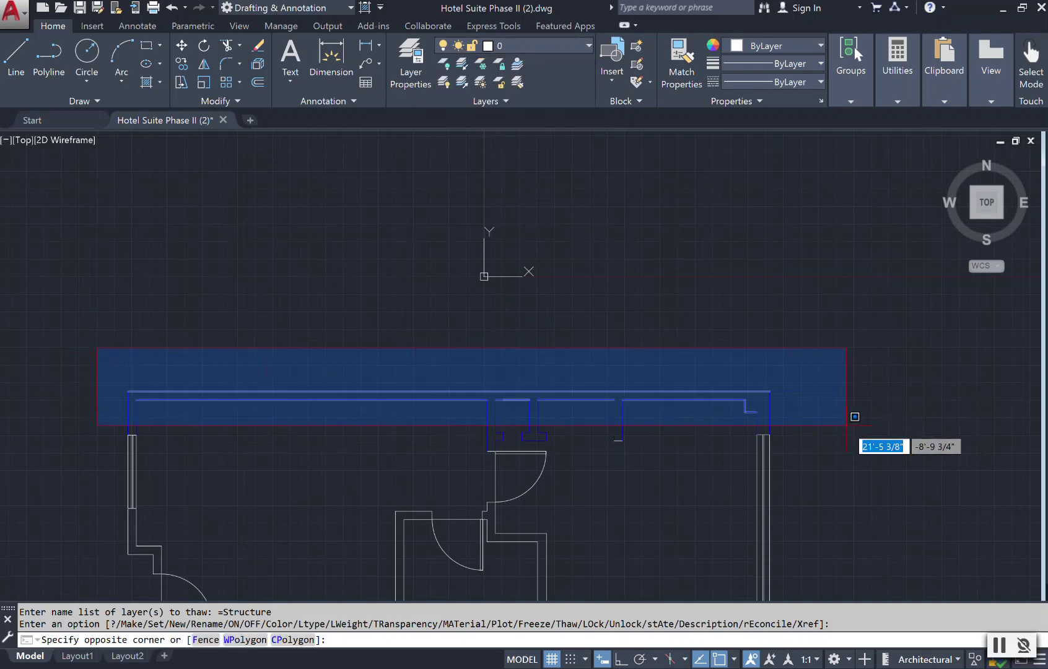
left_click(847, 425)
scroll(591, 417, "up", 2)
left_click(701, 483)
left_click(581, 346)
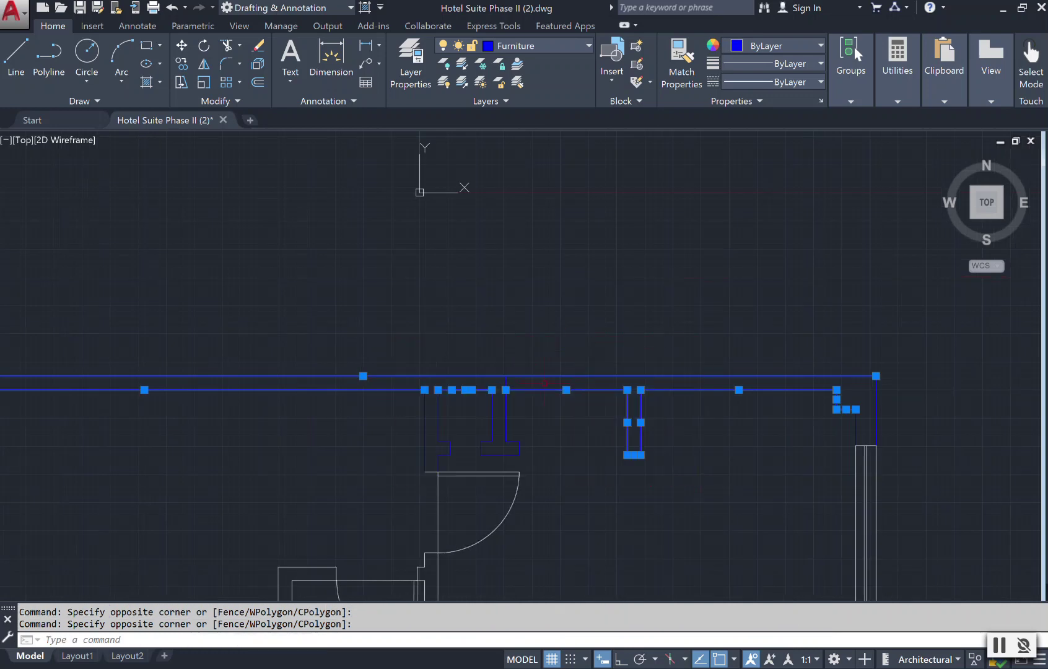
left_click(531, 461)
left_click(357, 401)
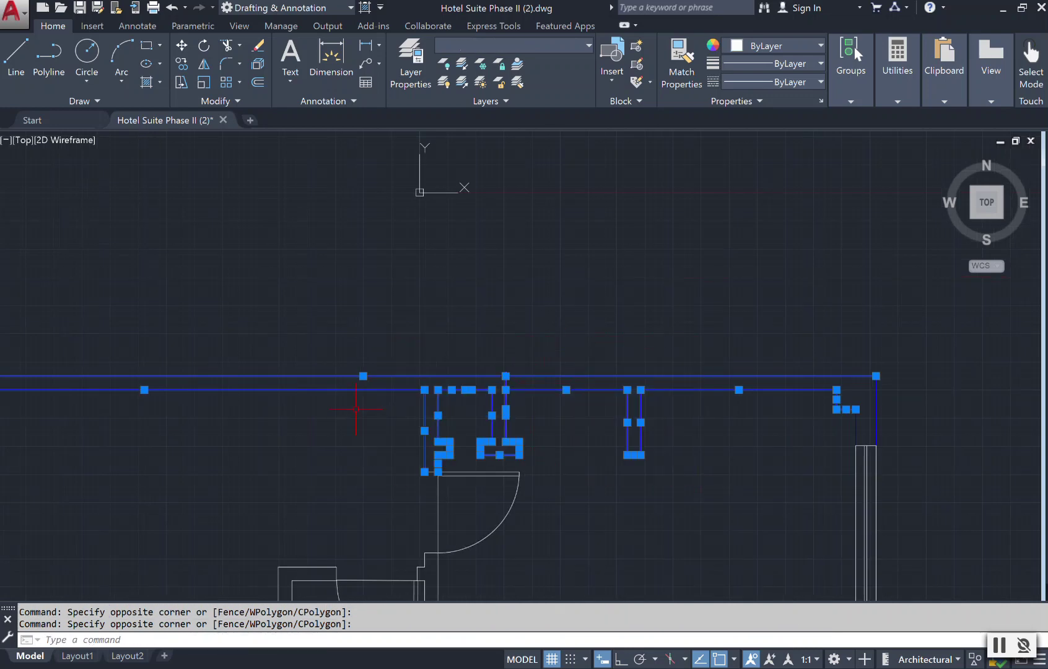
left_click(589, 45)
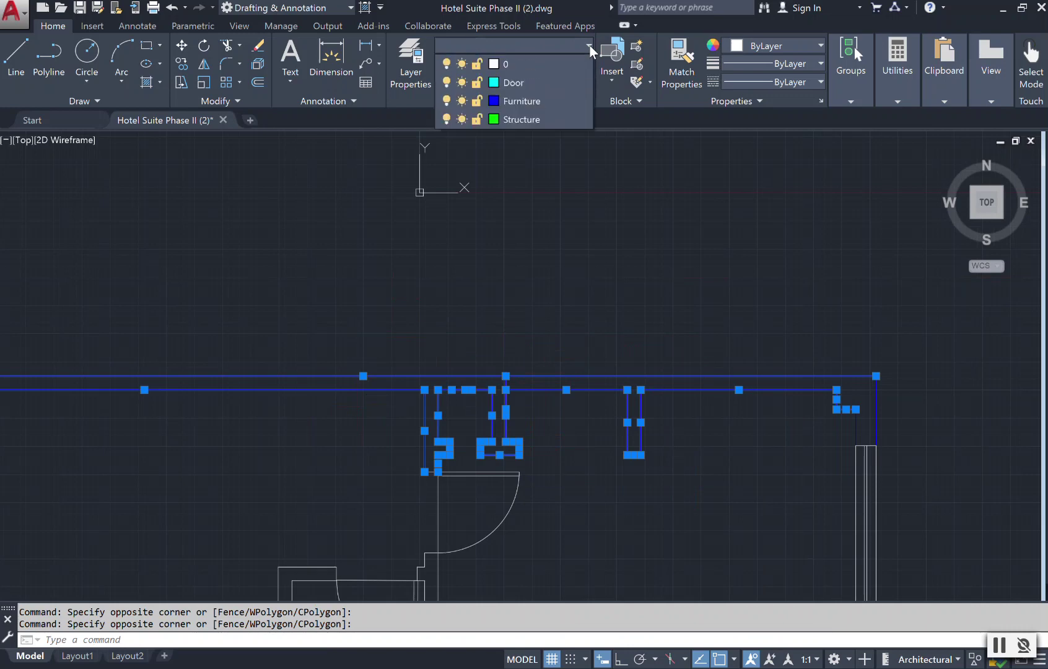
left_click(549, 119)
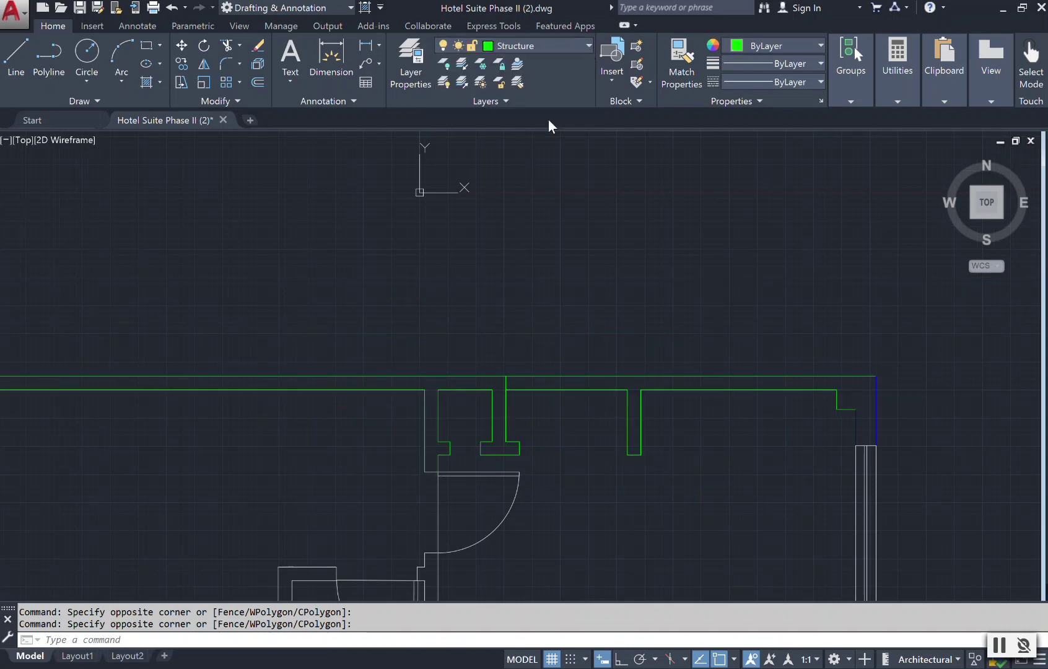
Step: Move the right wall-end pieces onto the Structure layer
left_click(910, 428)
left_click(833, 387)
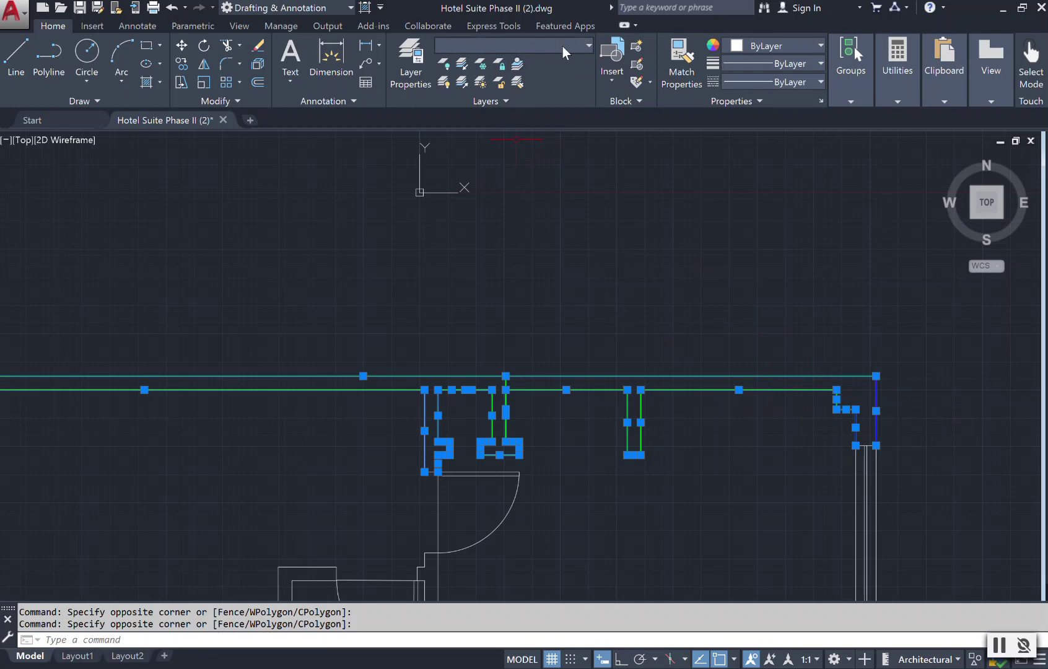
left_click(590, 46)
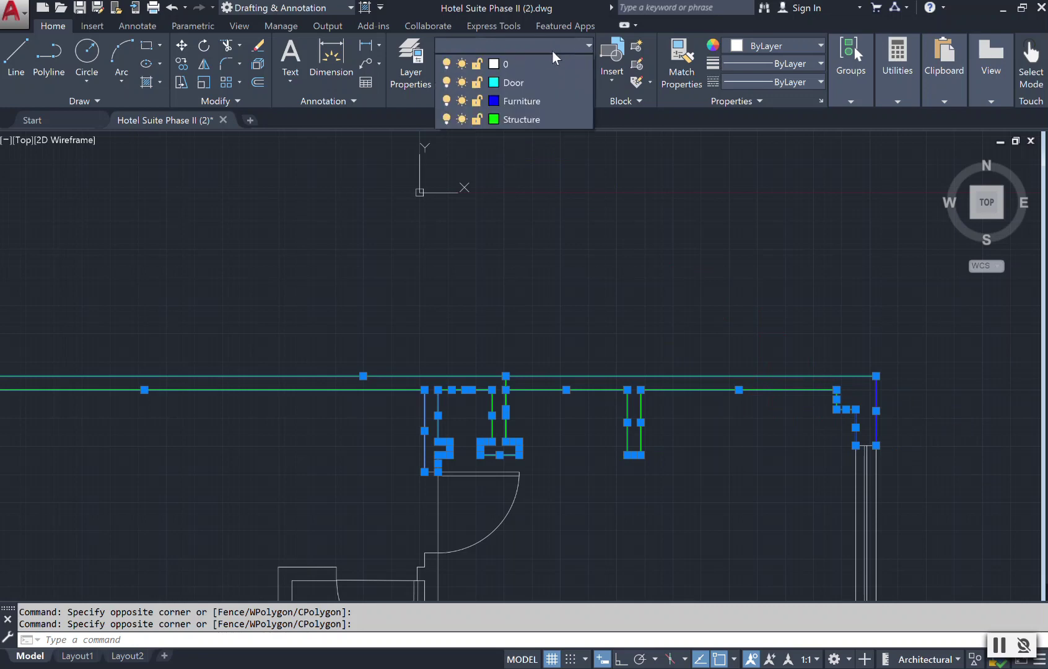
left_click(526, 120)
Step: Move the left wall lines onto Structure and clear the selection
scroll(601, 249, "down", 3)
scroll(378, 311, "up", 5)
left_click(272, 339)
left_click(137, 266)
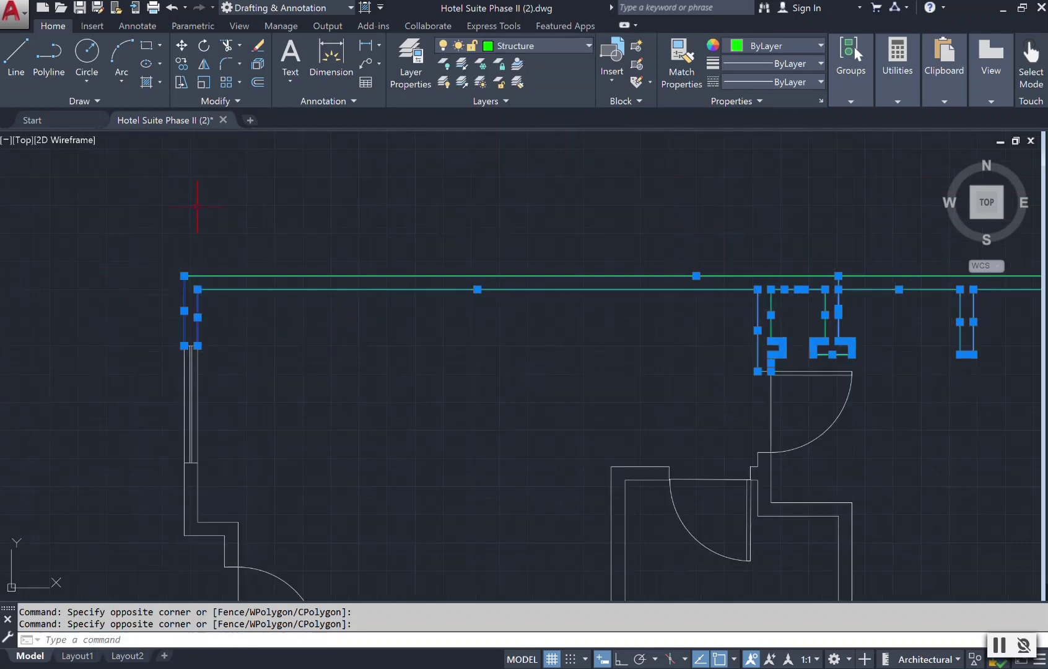
left_click(589, 46)
left_click(555, 117)
key("Escape")
scroll(791, 234, "down", 5)
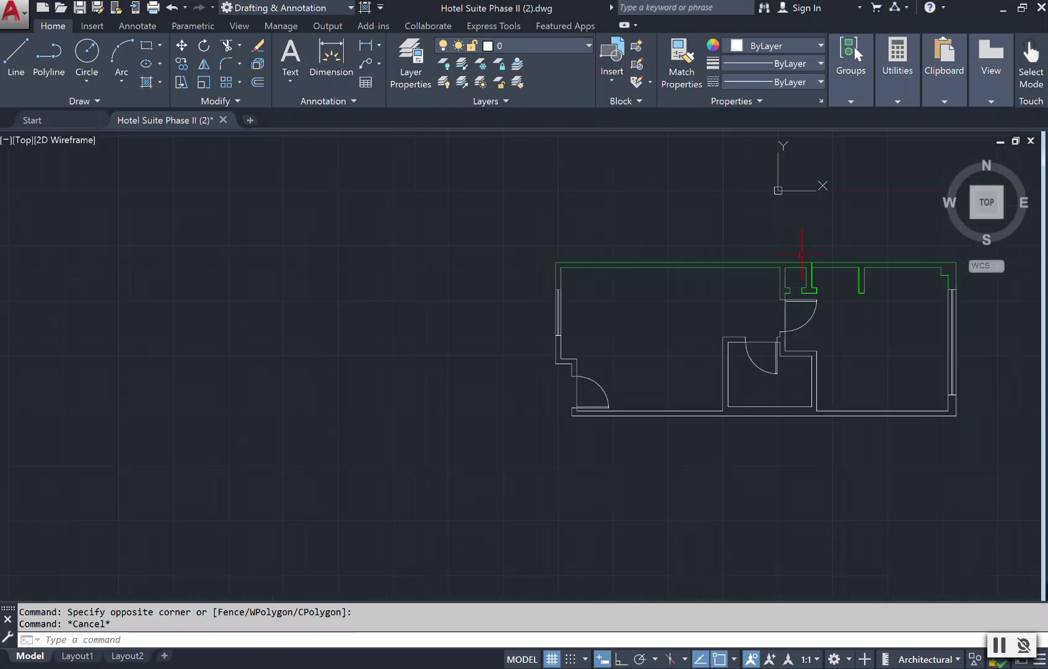
Step: Crossing-select the two bottom wall lines below the lower-left door
scroll(874, 253, "up", 4)
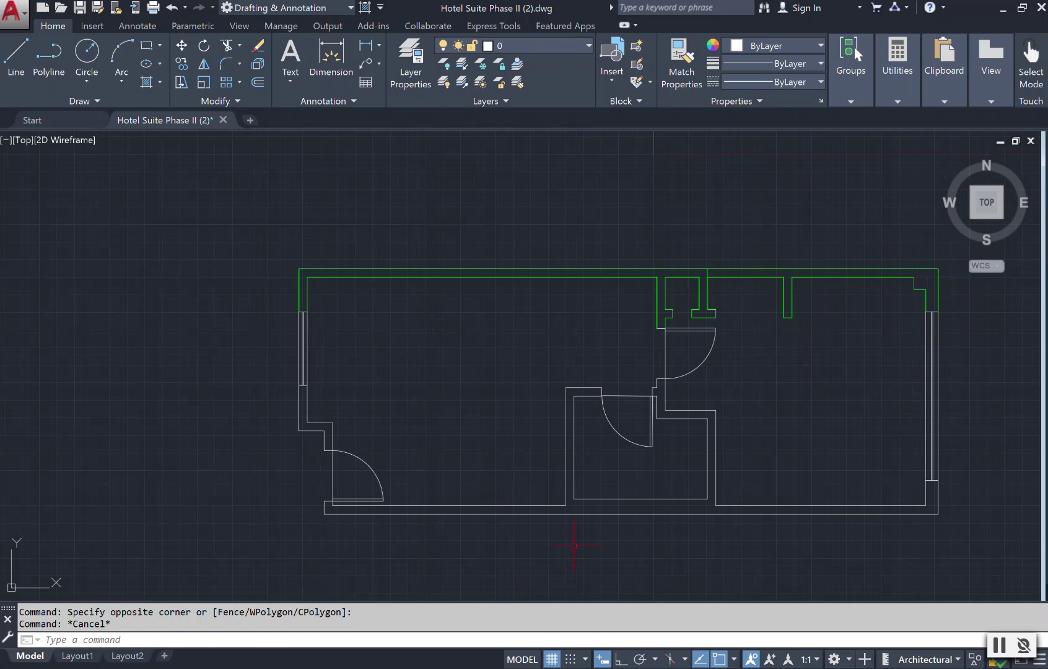
scroll(531, 538, "up", 2)
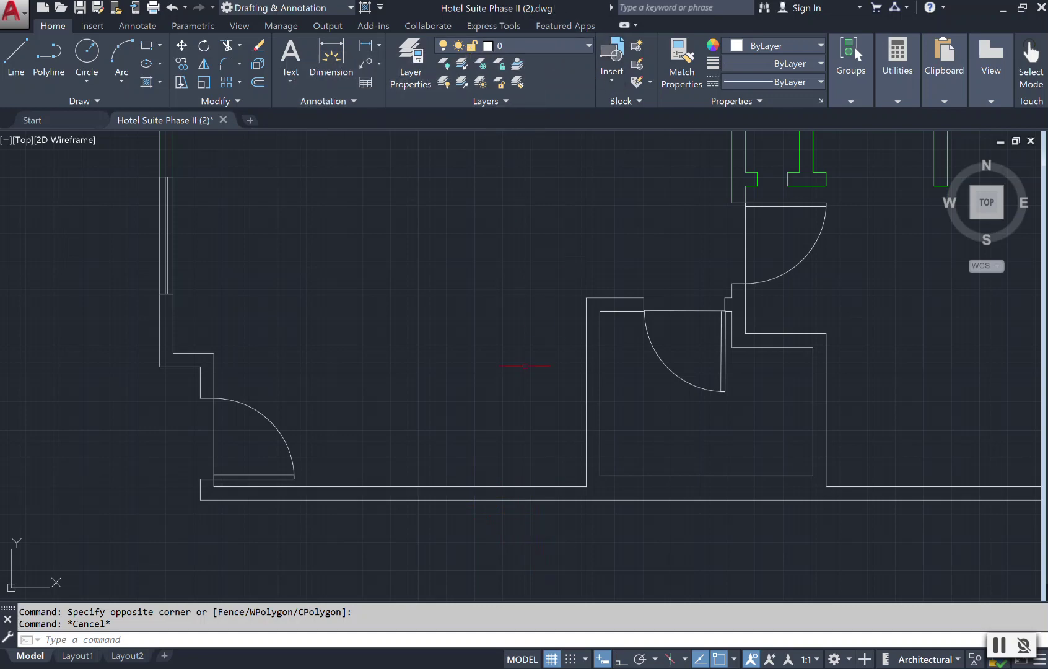
left_click(527, 562)
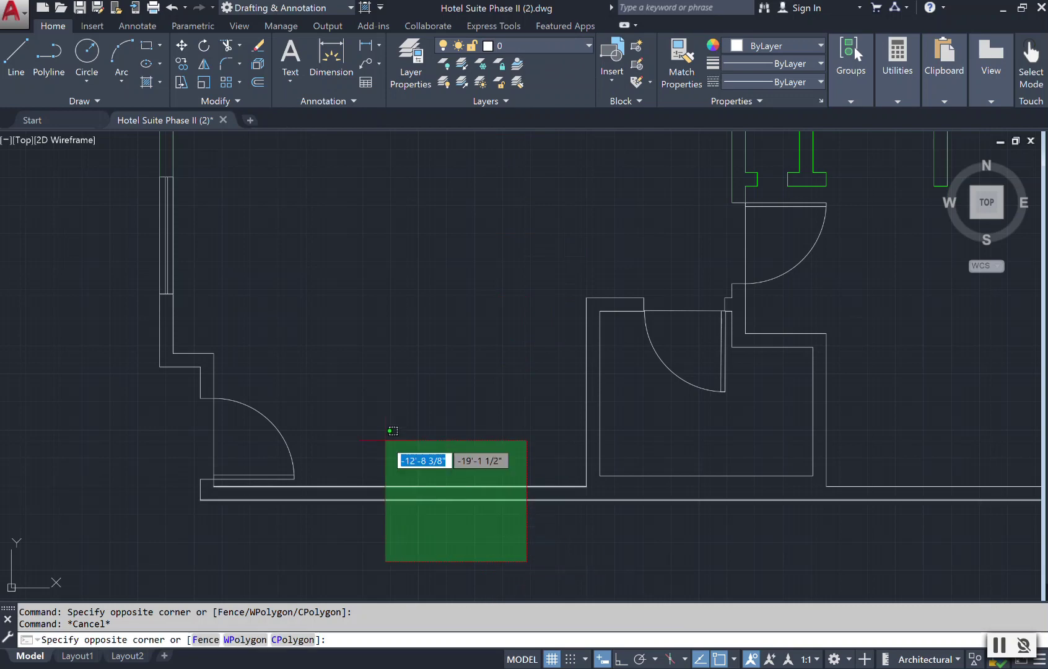
left_click(385, 440)
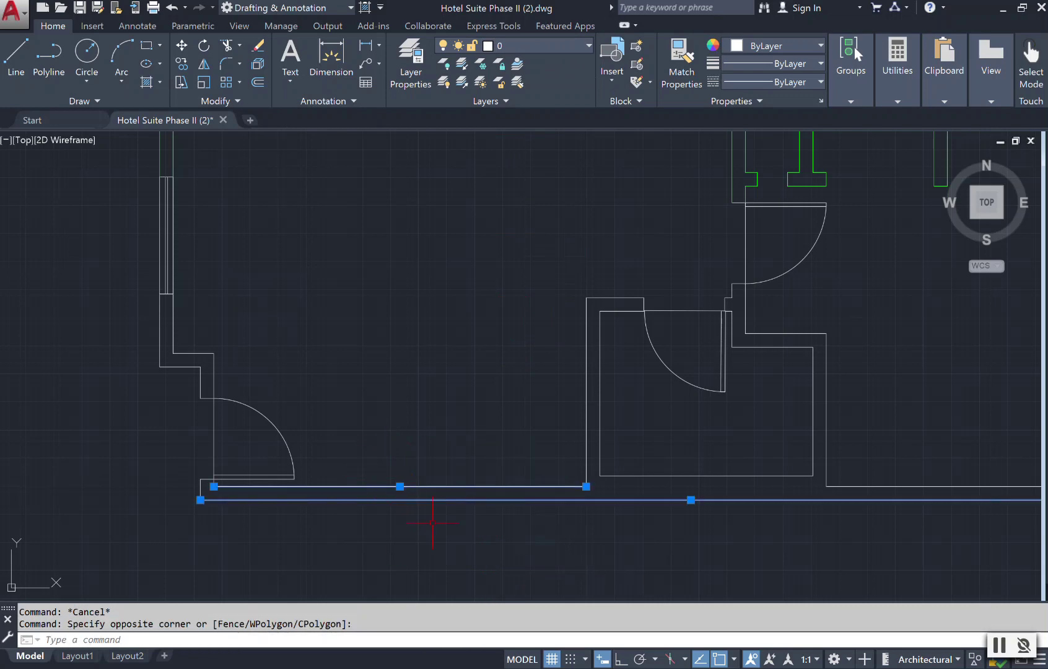
right_click(454, 486)
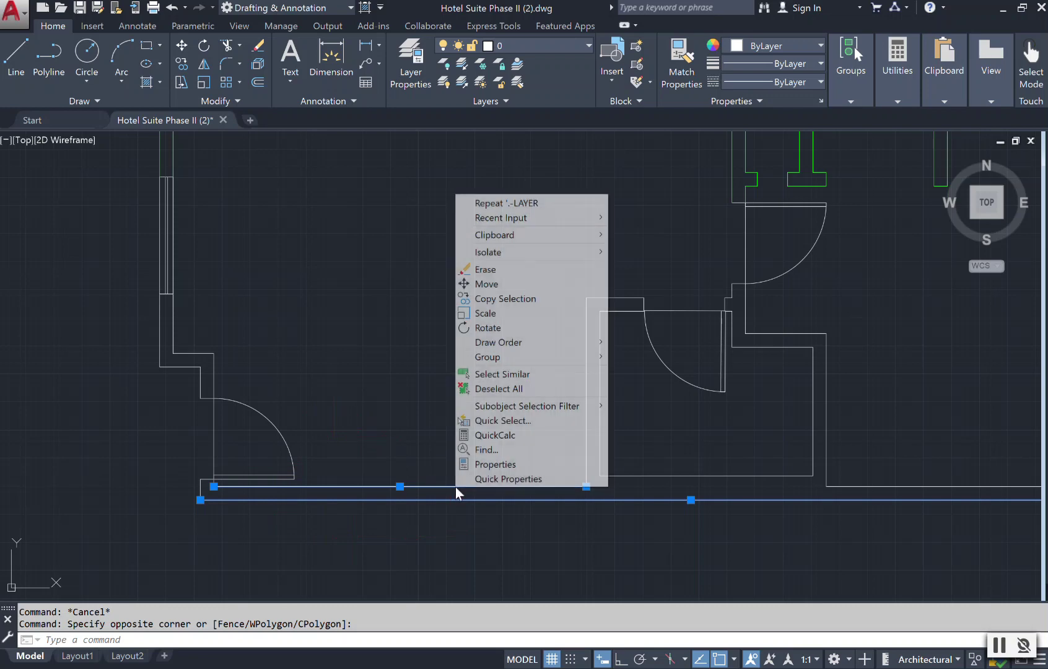
Step: Set the two bottom wall lines to layer Structure in the Properties palette, then close it
left_click(541, 469)
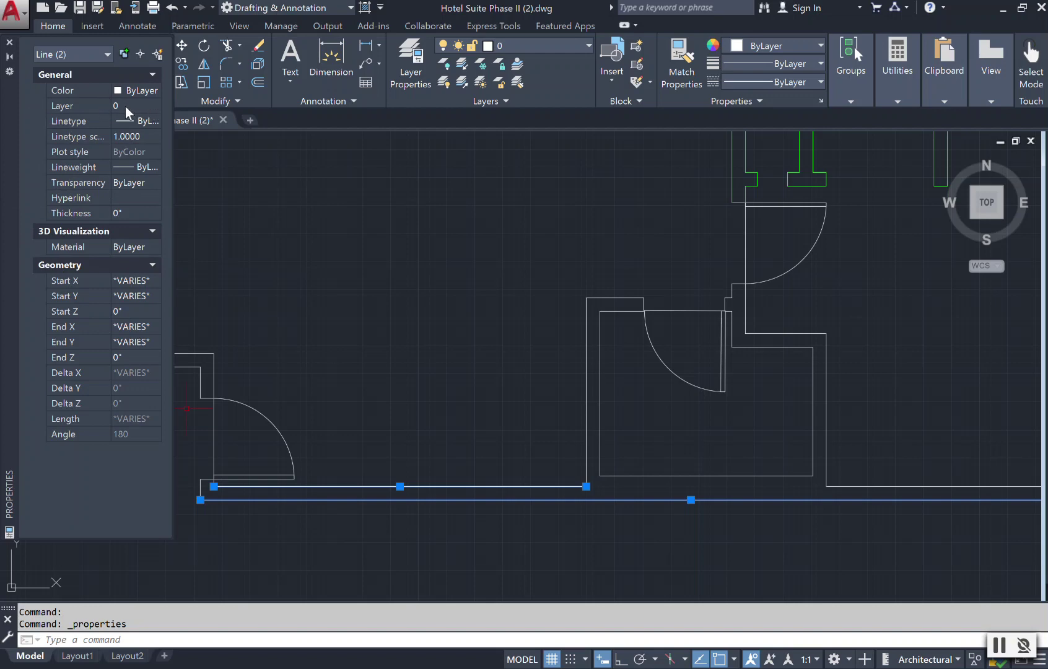
left_click(157, 106)
left_click(156, 106)
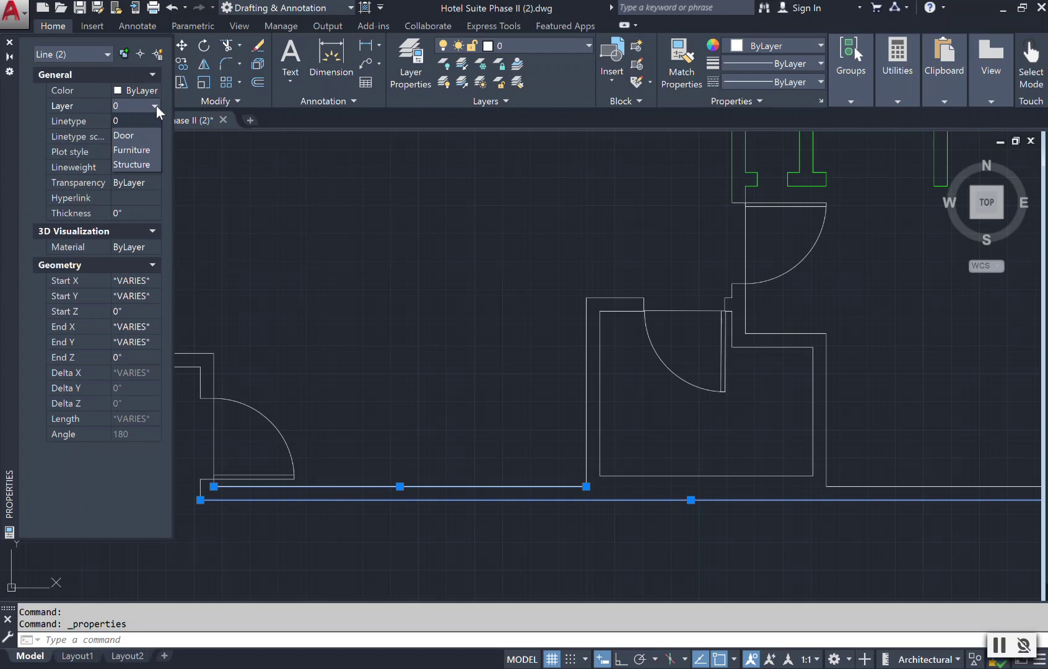
left_click(146, 165)
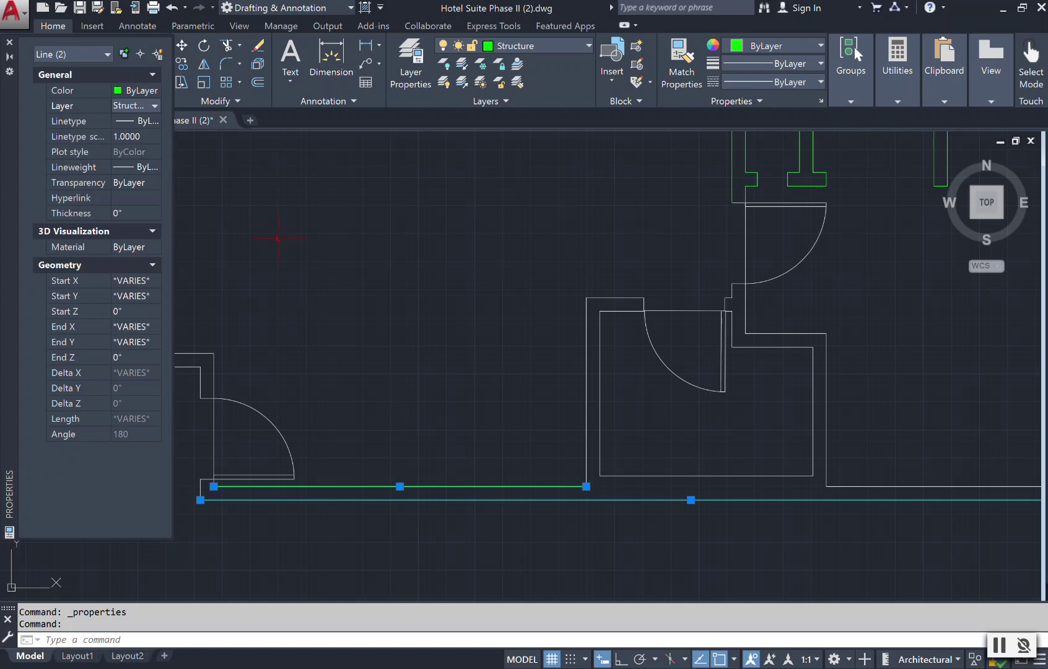
key("Escape")
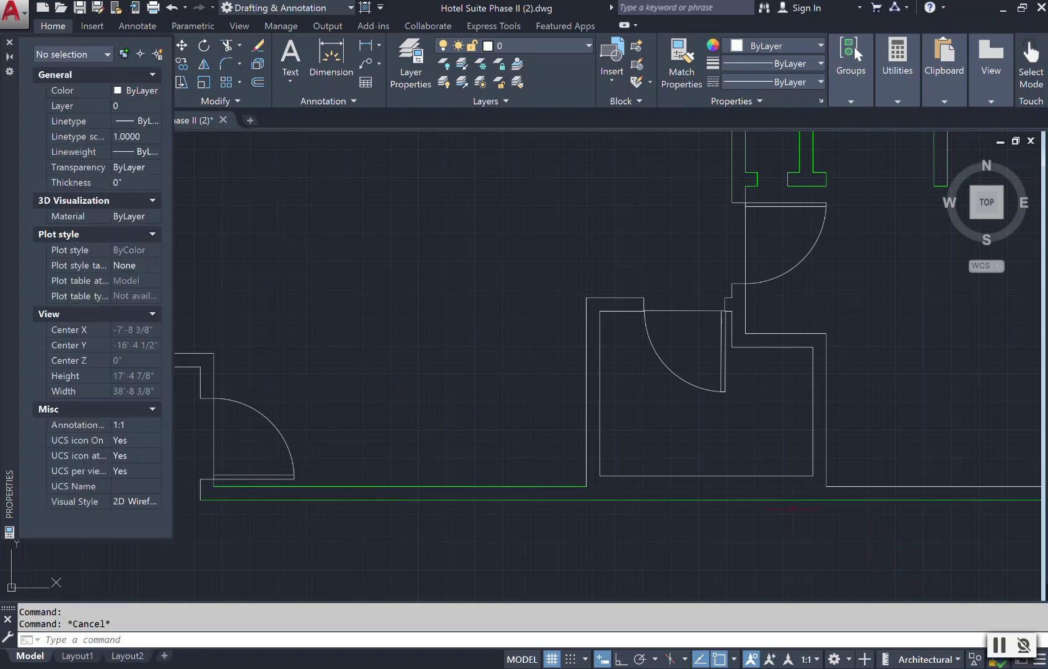
left_click(10, 47)
scroll(314, 403, "down", 2)
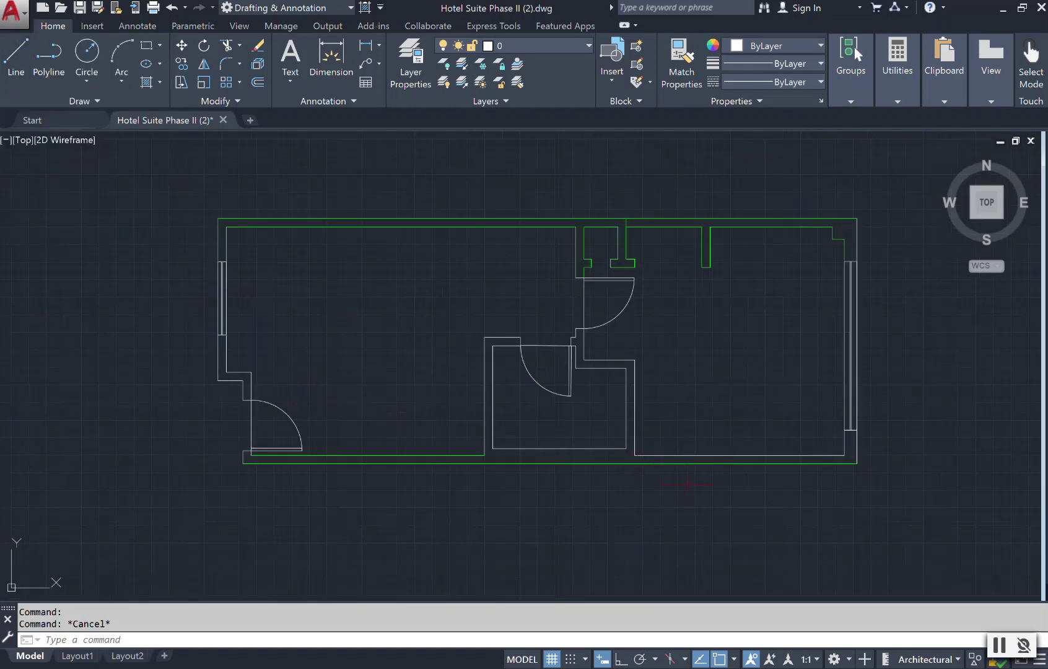
Step: Put the lower-right wall lines on Structure via the layer list, then undo that change
scroll(867, 457, "up", 2)
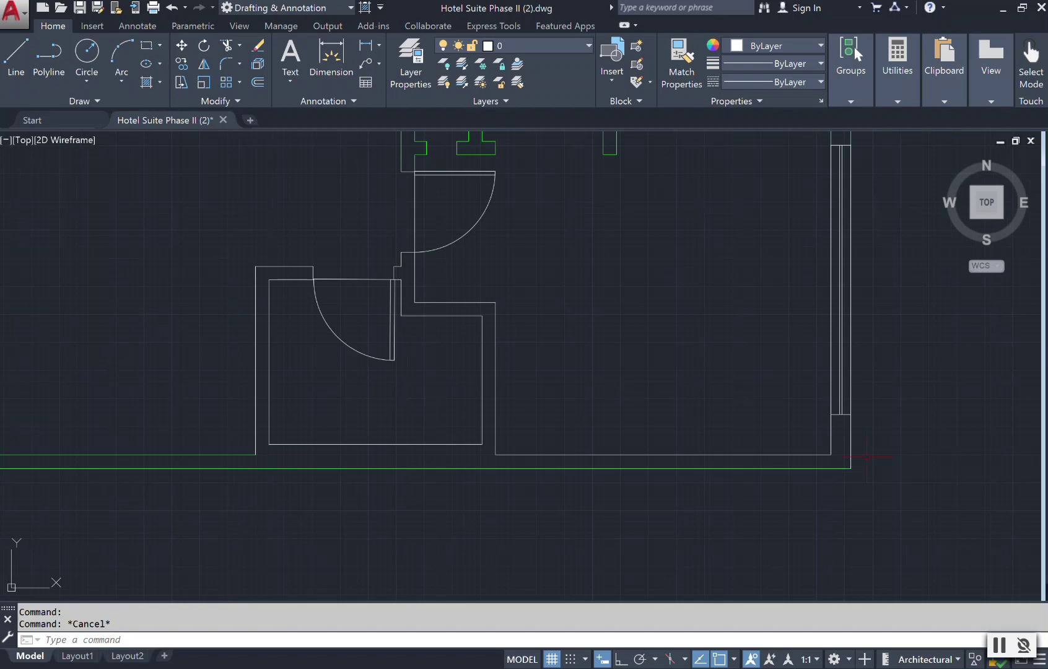
left_click(881, 464)
left_click(755, 421)
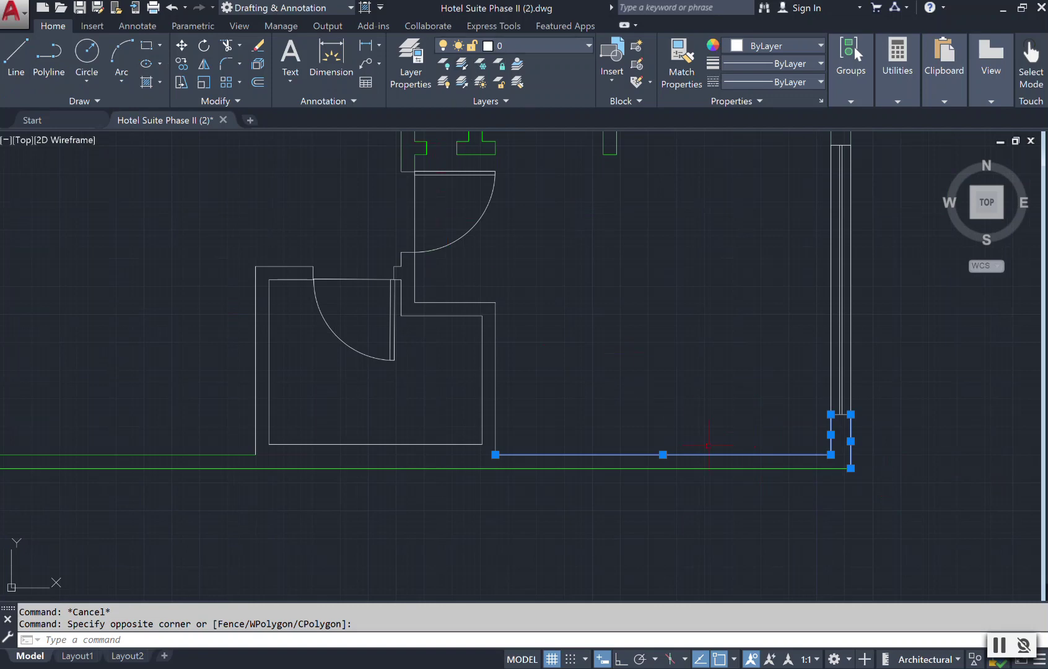
left_click(588, 49)
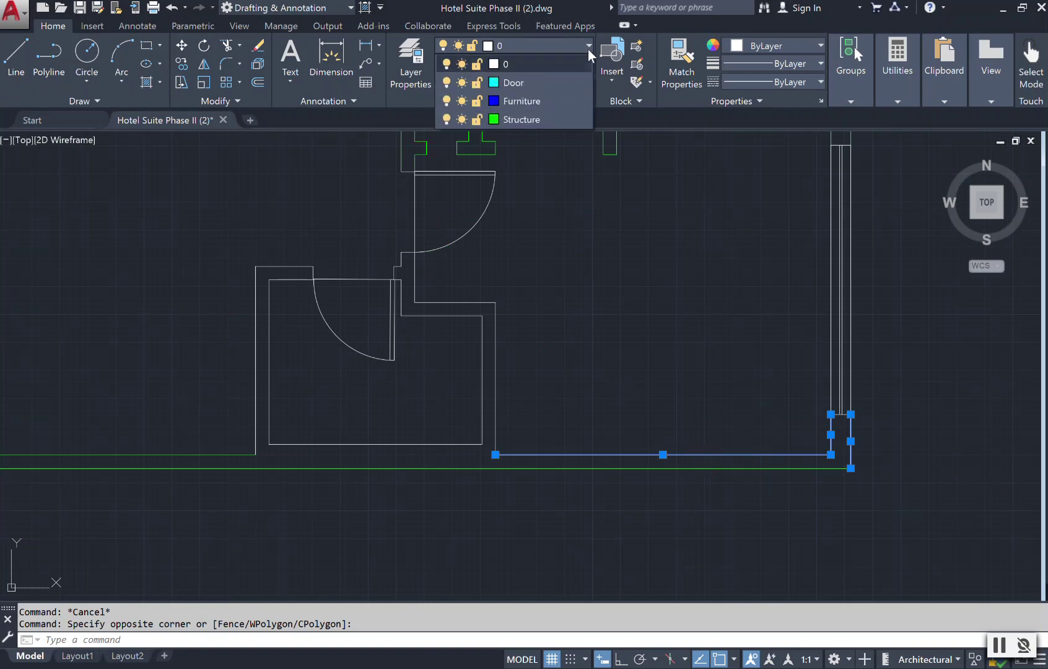
left_click(550, 119)
left_click(550, 119)
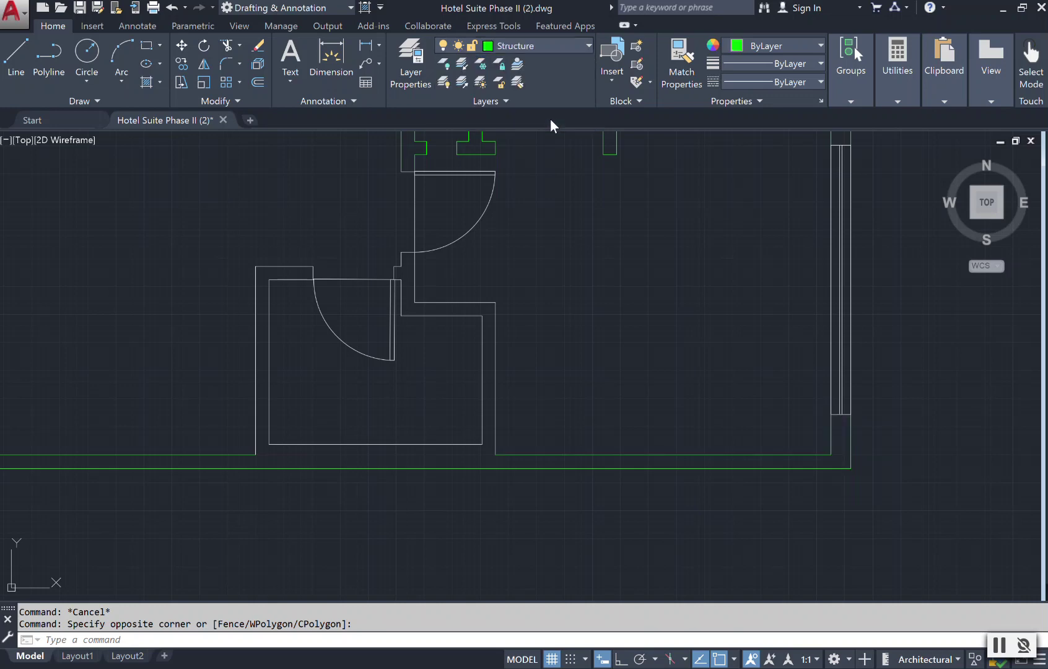
key("ctrl+z")
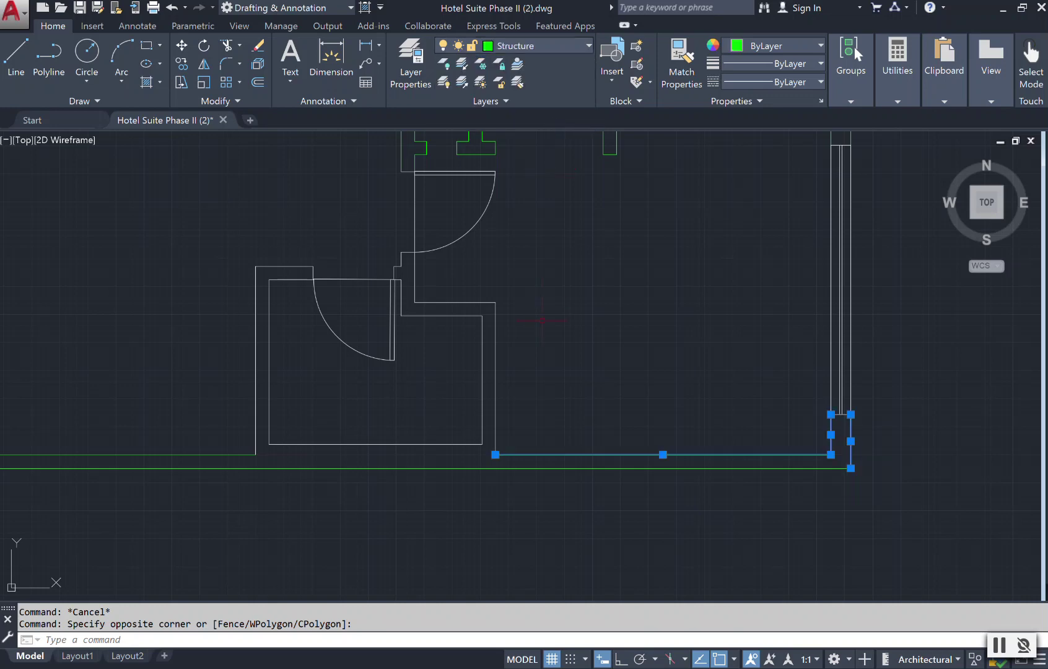
key("Escape")
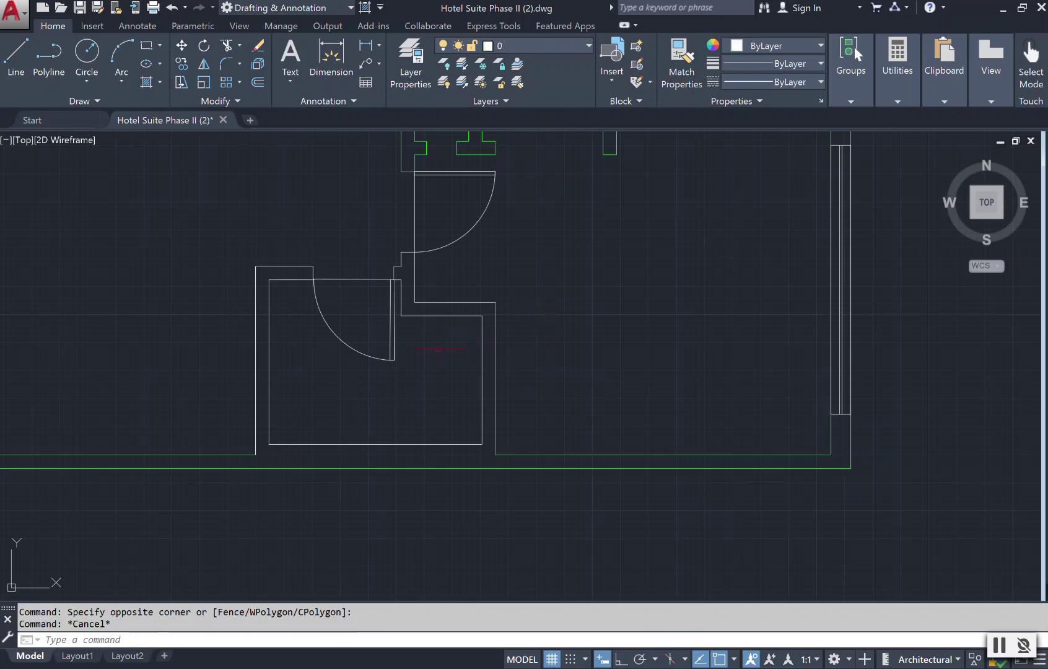
Step: Move the four wall lines around the closet corner to Structure using the Properties palette
left_click_drag(567, 415, 441, 278)
right_click(450, 291)
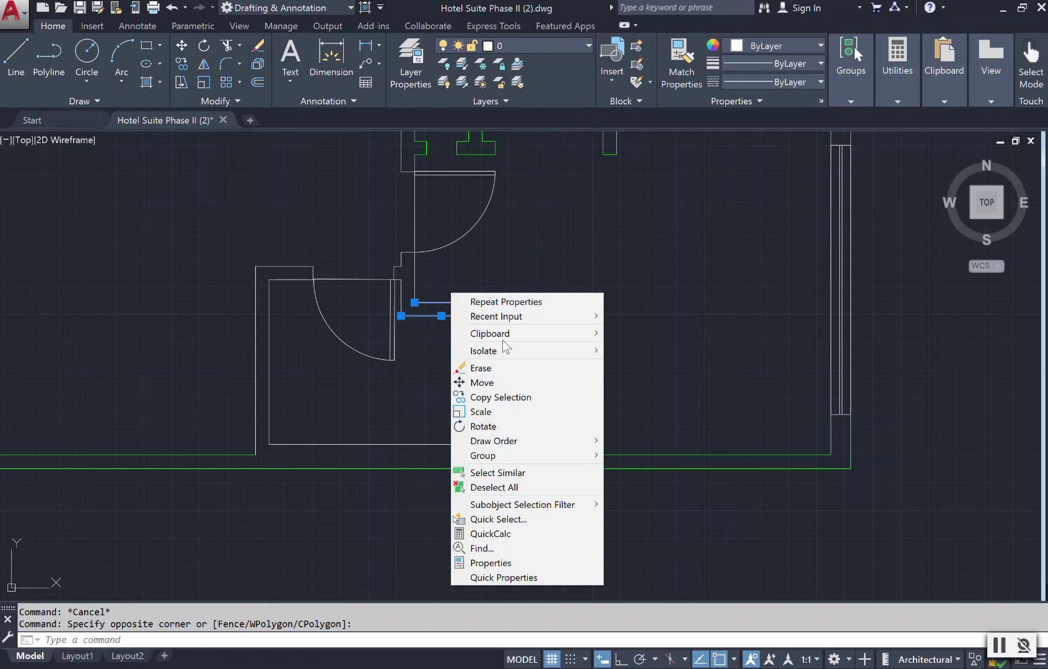
left_click(532, 563)
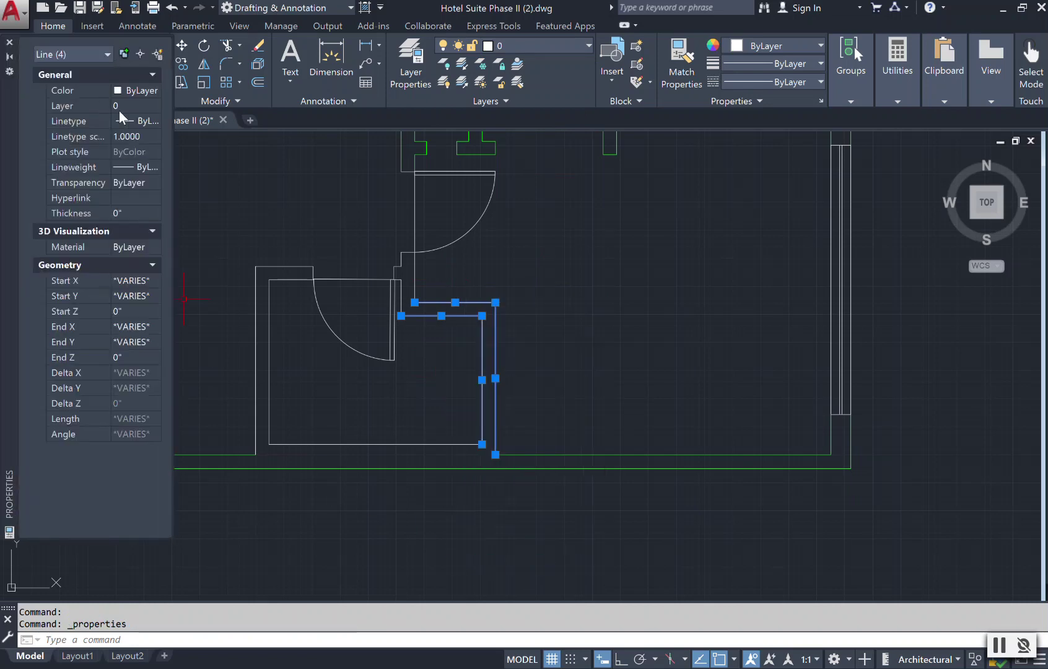
left_click(155, 106)
left_click(136, 165)
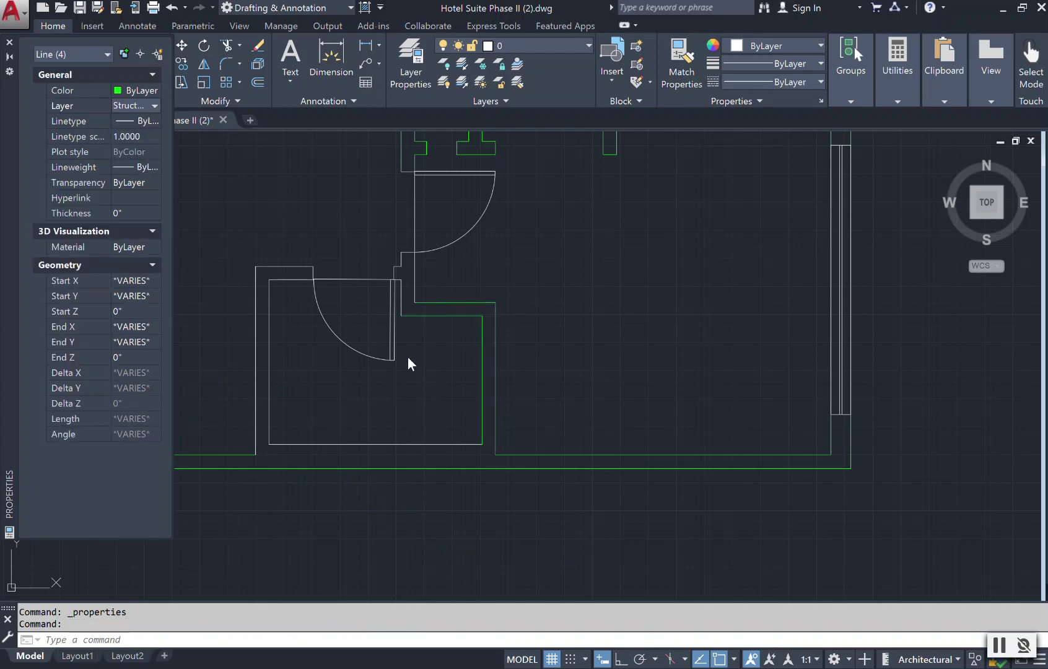
key("Escape")
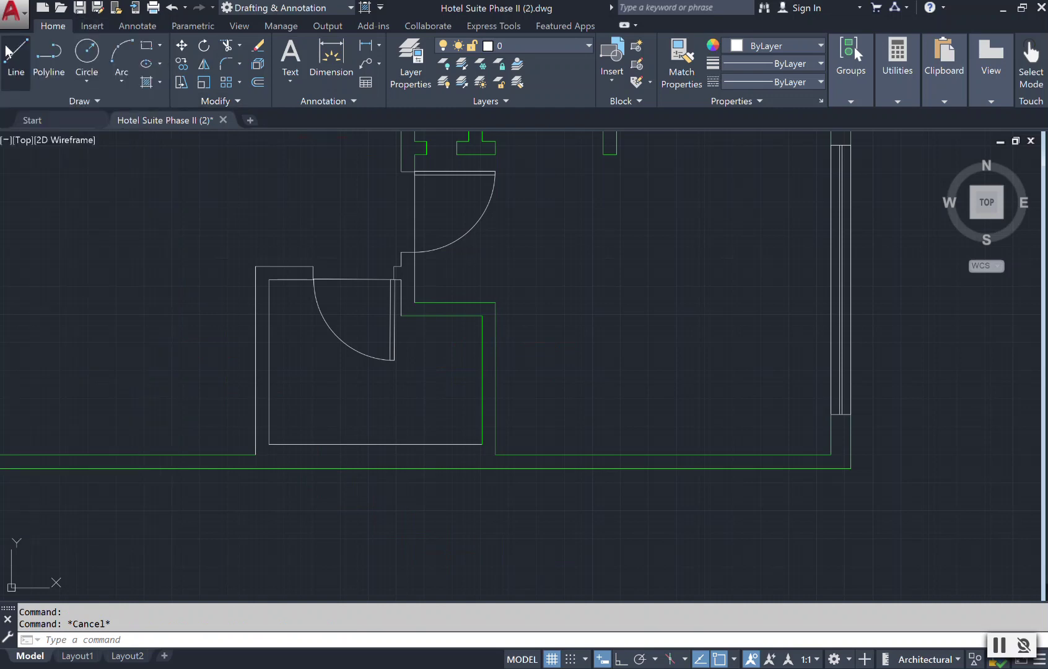
left_click(9, 43)
scroll(523, 297, "down", 2)
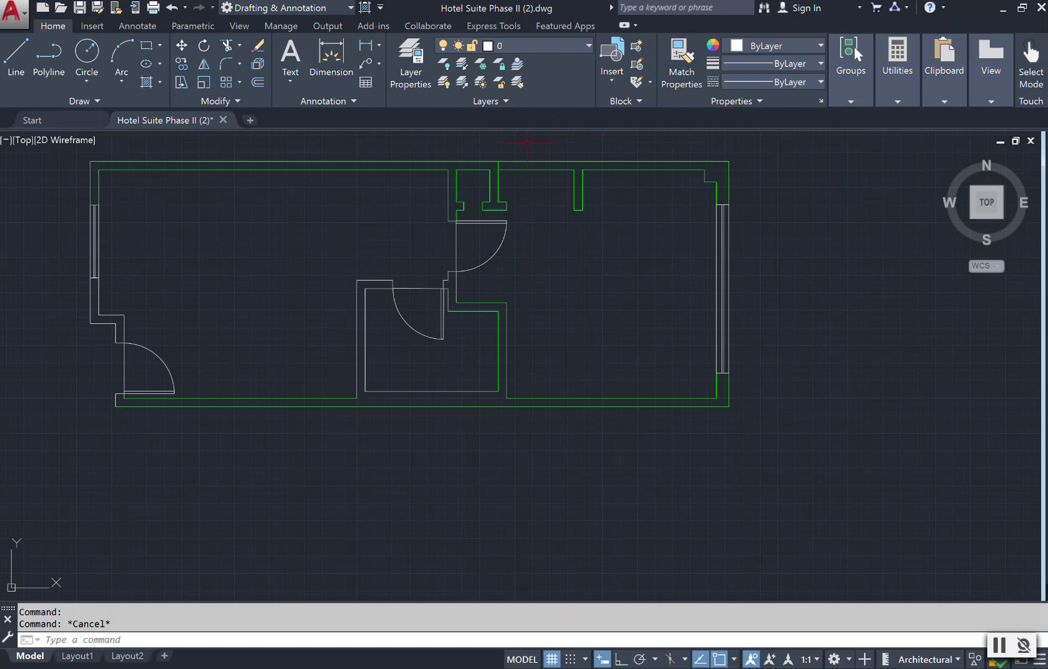
scroll(433, 150, "up", 2)
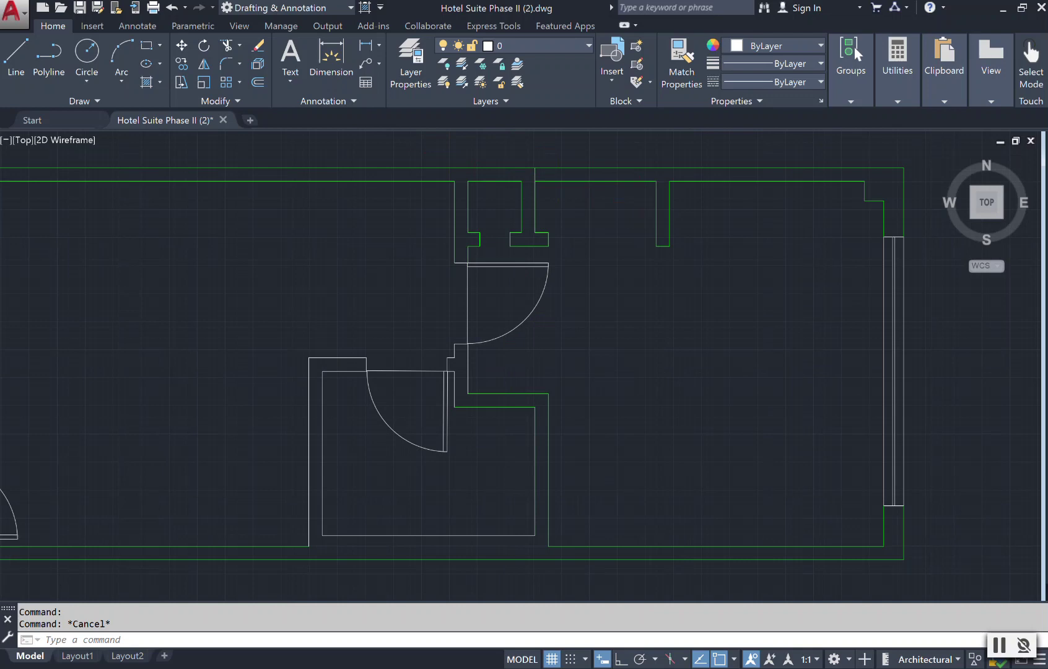
scroll(640, 202, "down", 1)
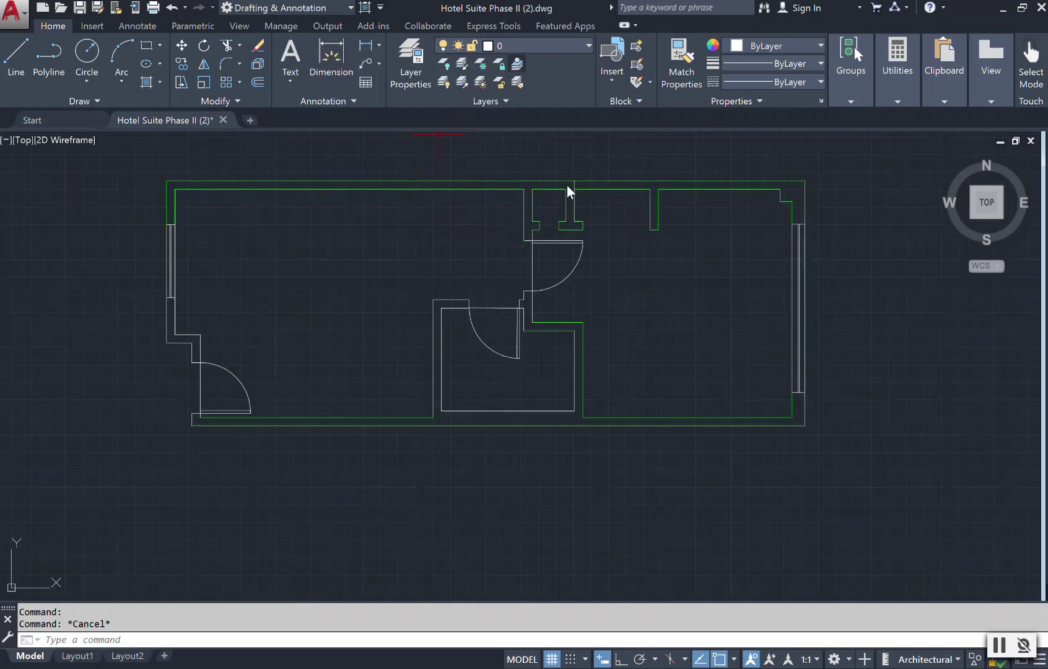
mouse_move(624, 180)
left_click(411, 80)
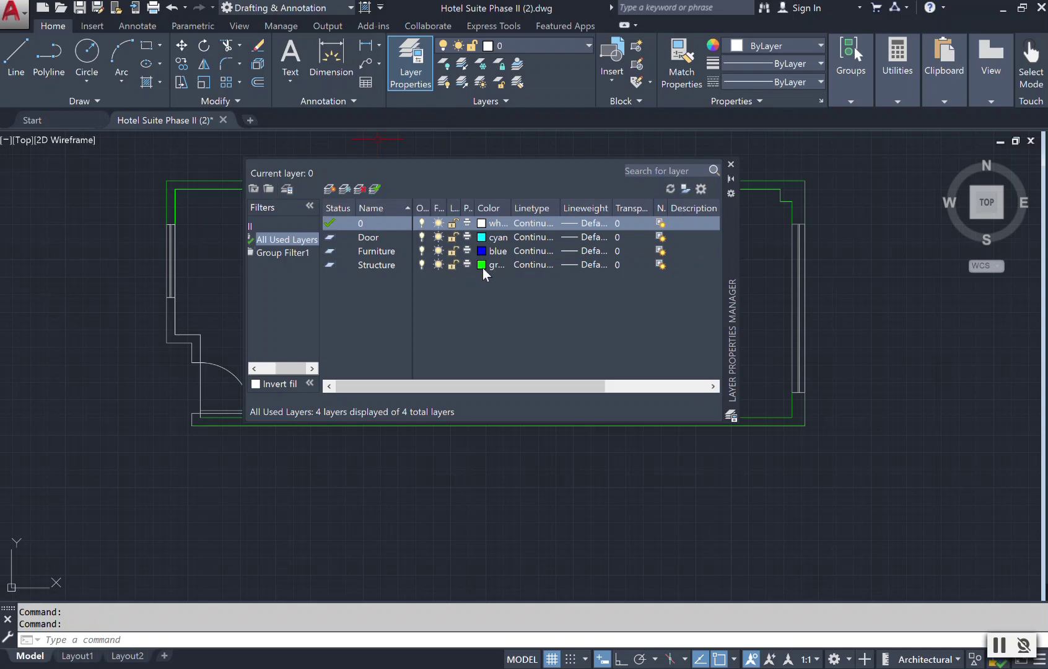
Step: Open the Structure layer's lineweight choices and leave it at Default
left_click(595, 265)
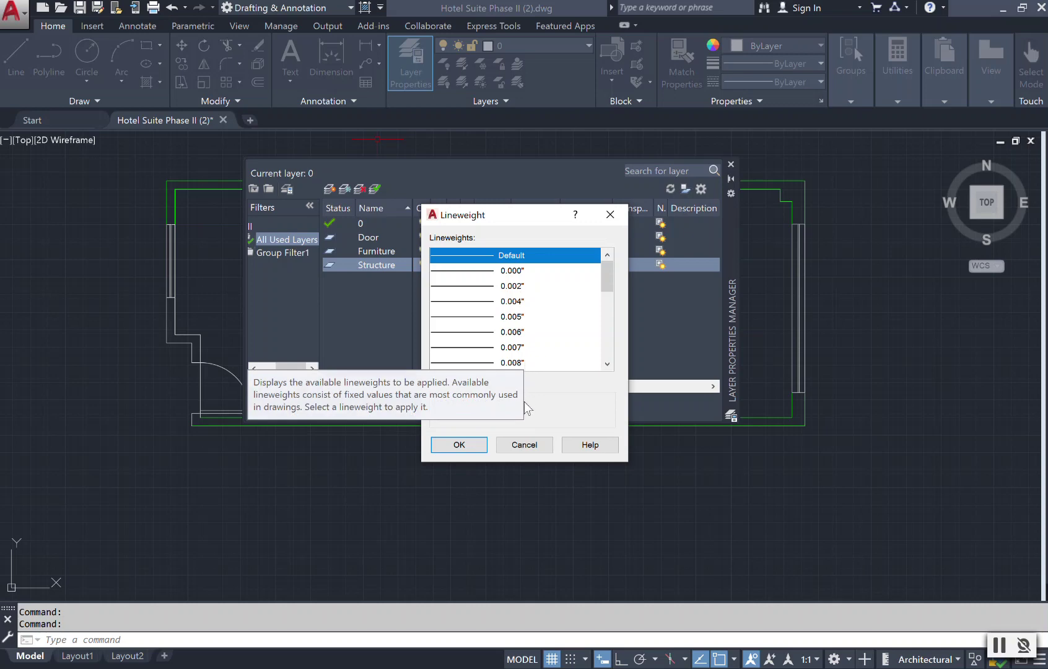
left_click(459, 445)
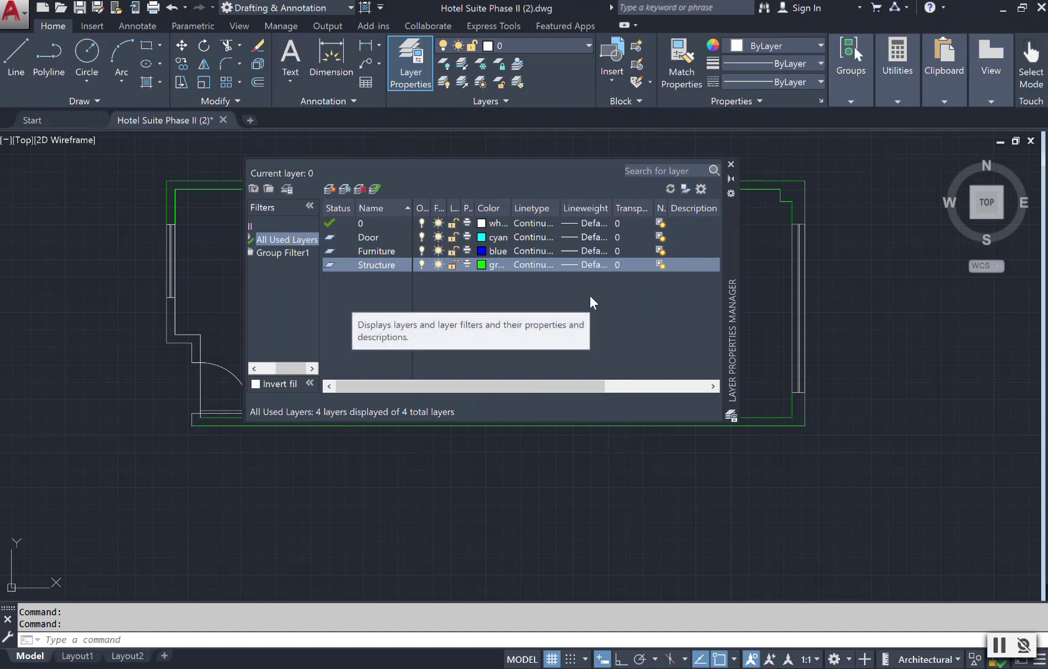
Step: Set LWUNITS to 1 for millimetre lineweights and reopen Structure's lineweight list
type("lwunit")
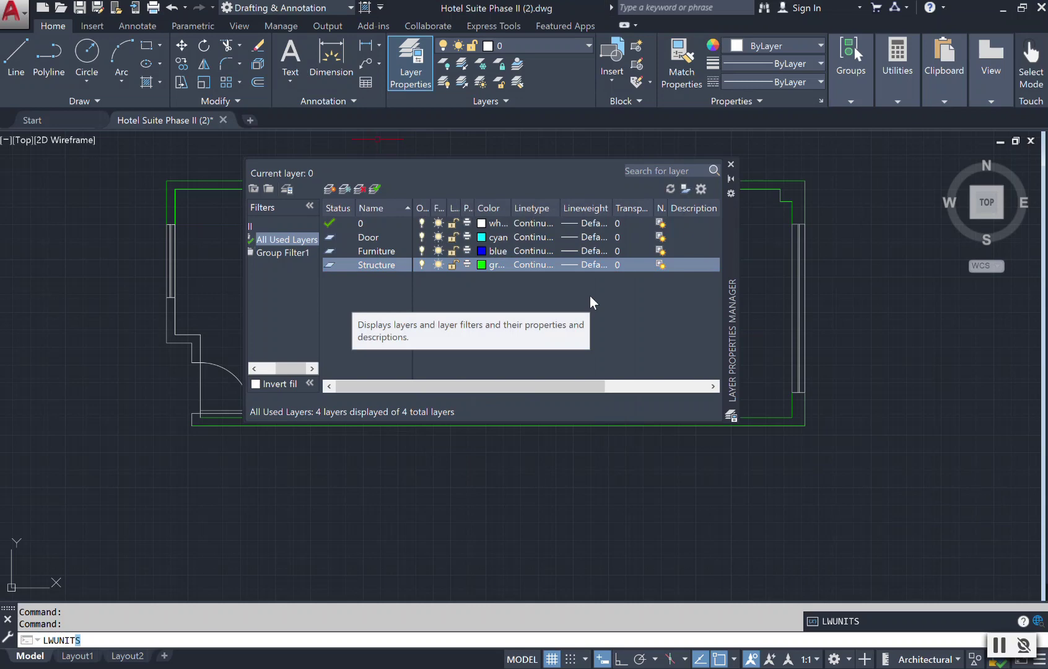
key("Return")
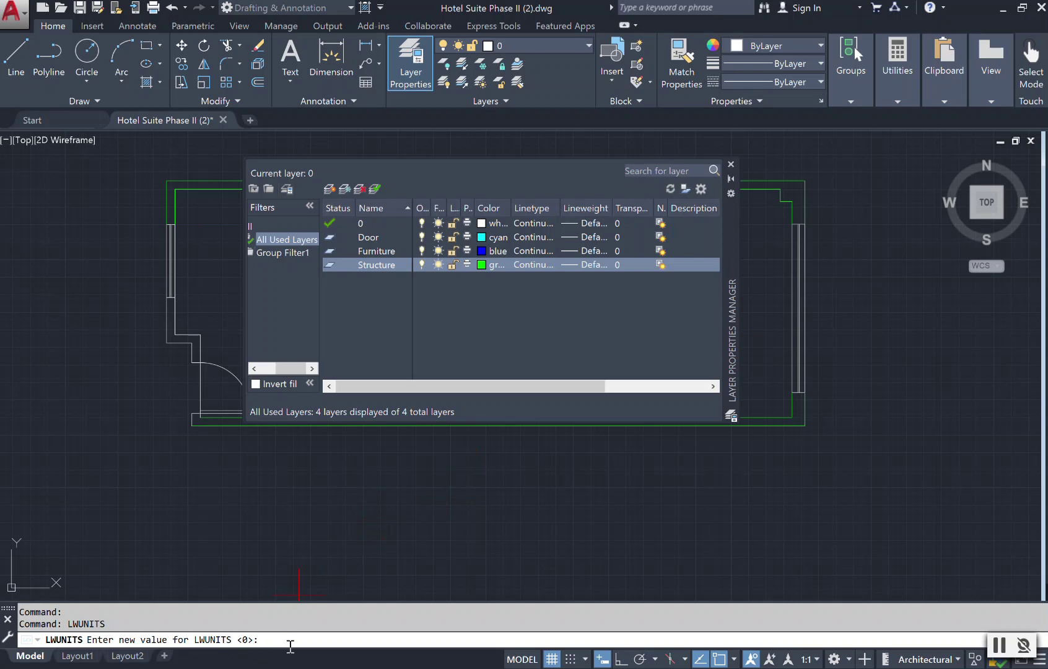
type("1")
key("Return")
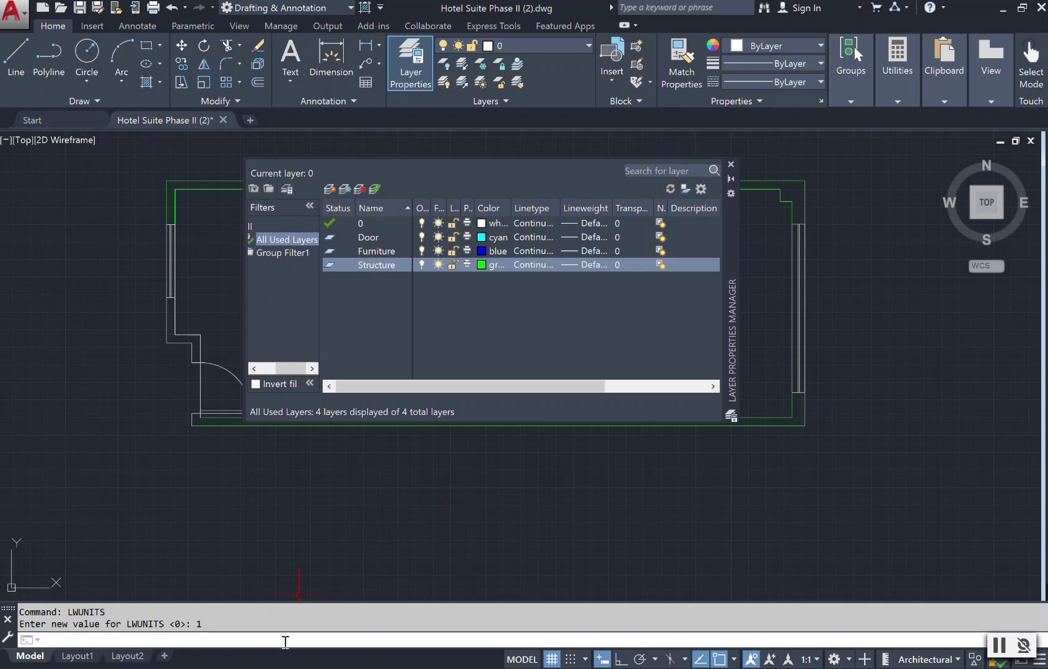
left_click(574, 262)
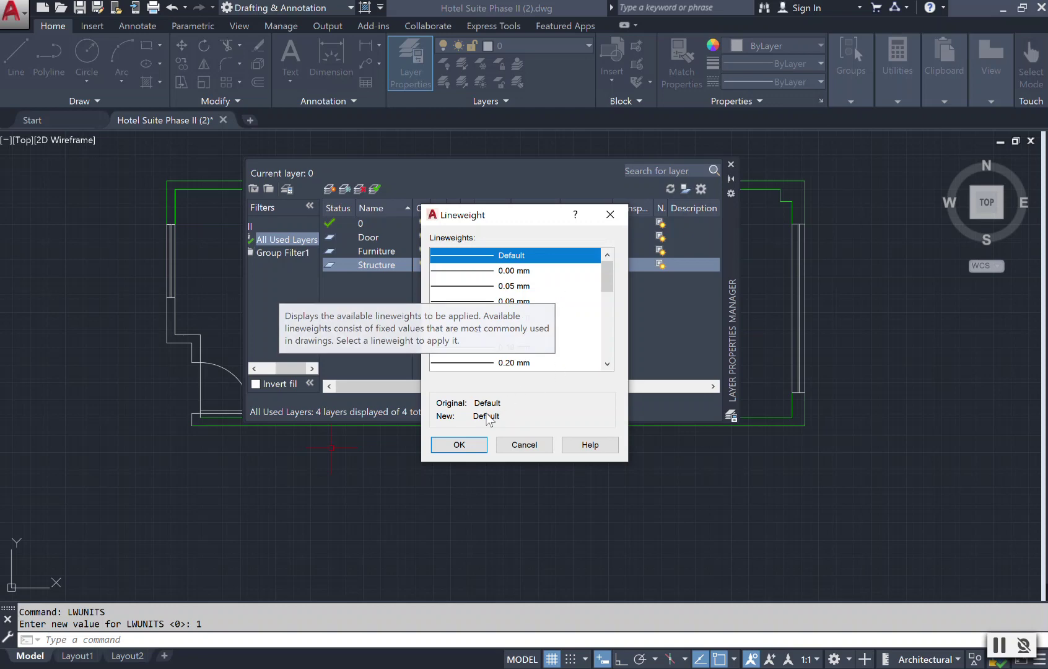
Step: Switch LWUNITS to 0 (inches) and check that Structure's lineweight stays Default
left_click(453, 447)
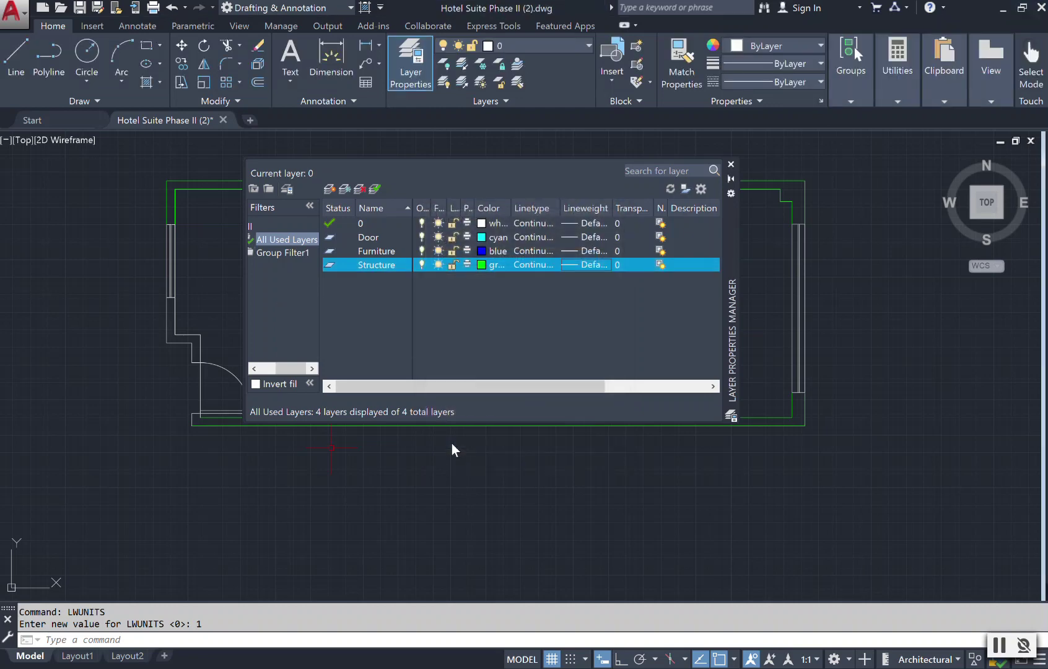
type("lwunit")
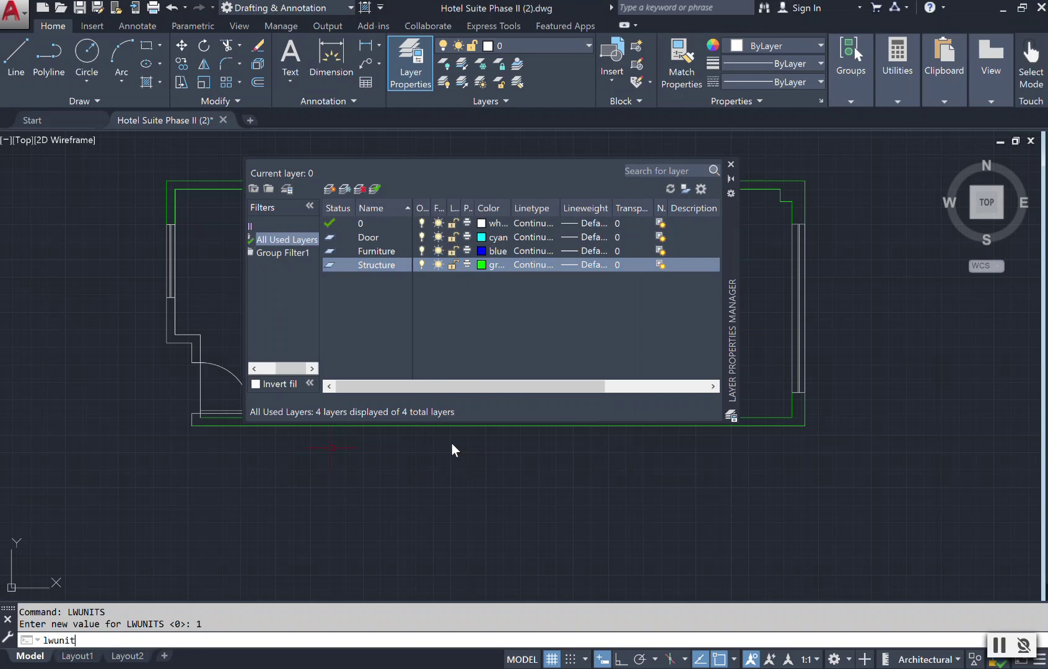
type("s")
key("Return")
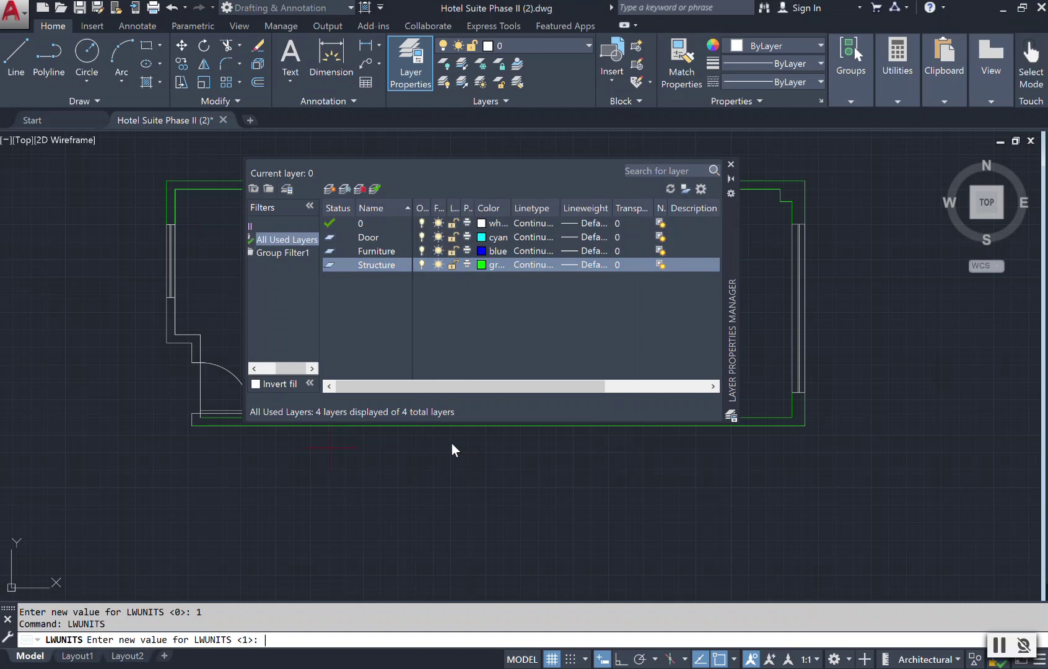
type("0")
key("Return")
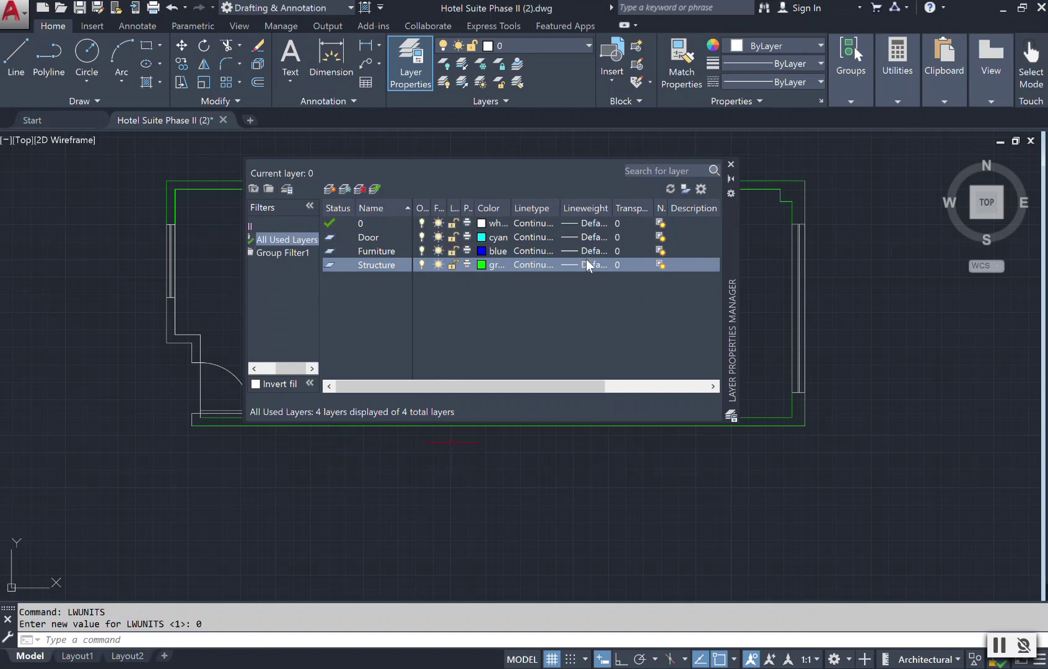
left_click(586, 264)
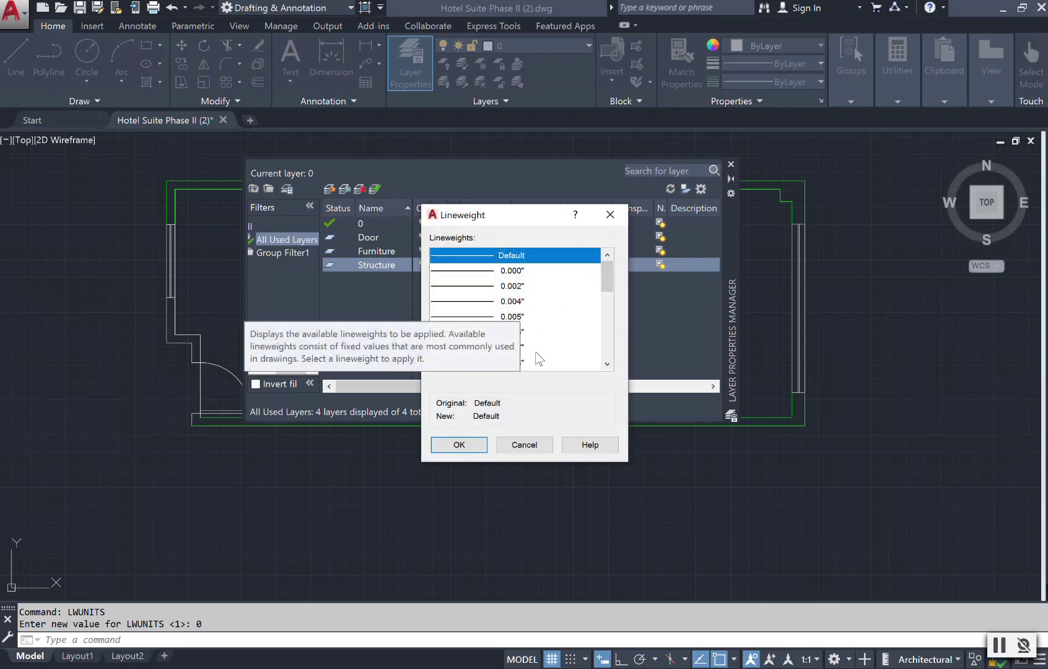
left_click(459, 444)
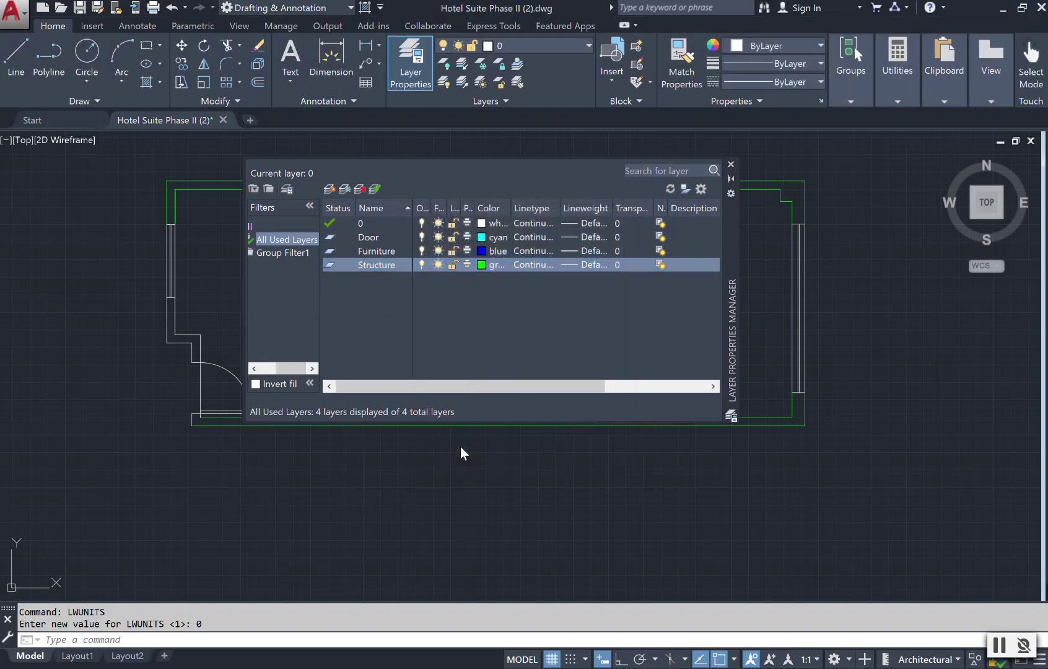
Step: Set LWUNITS back to 1 and confirm Structure's lineweight remains Default
type("LWunit")
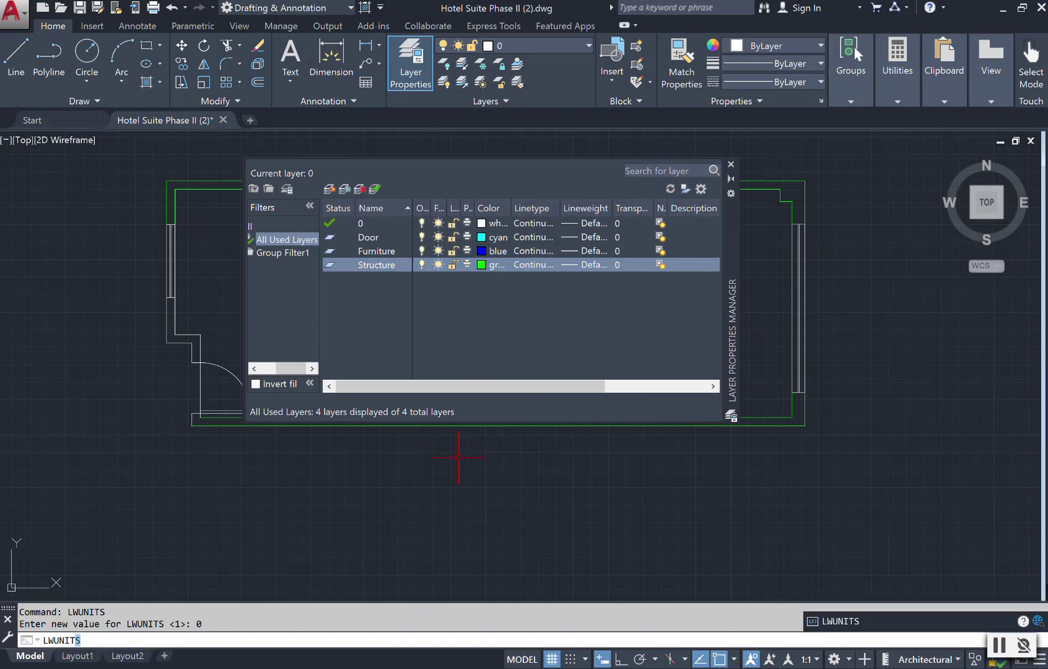
key("Return")
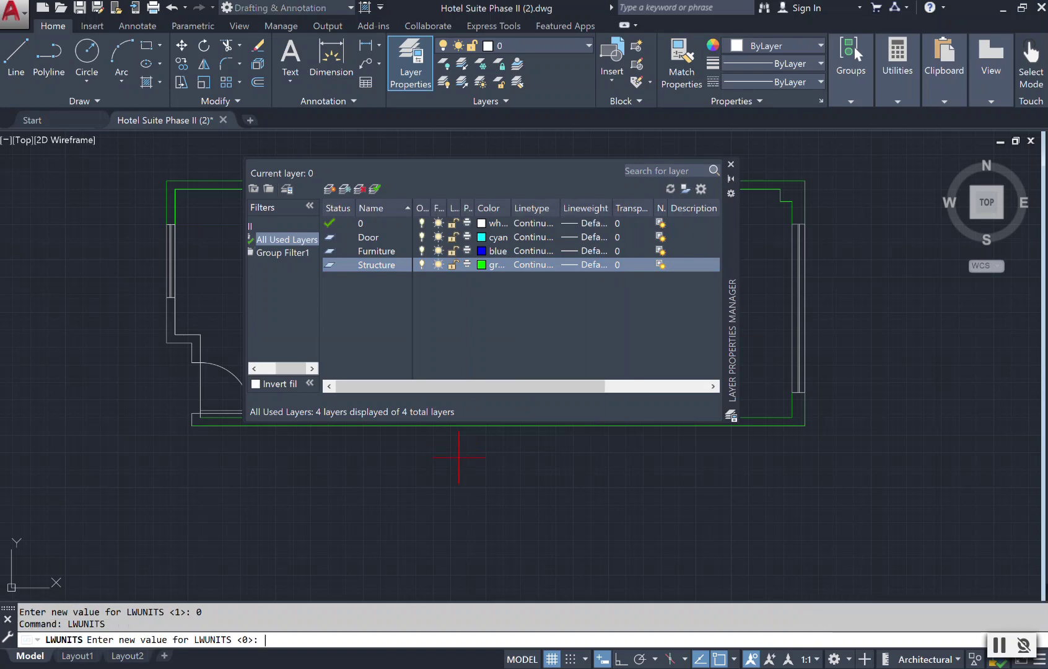
type("1")
key("Return")
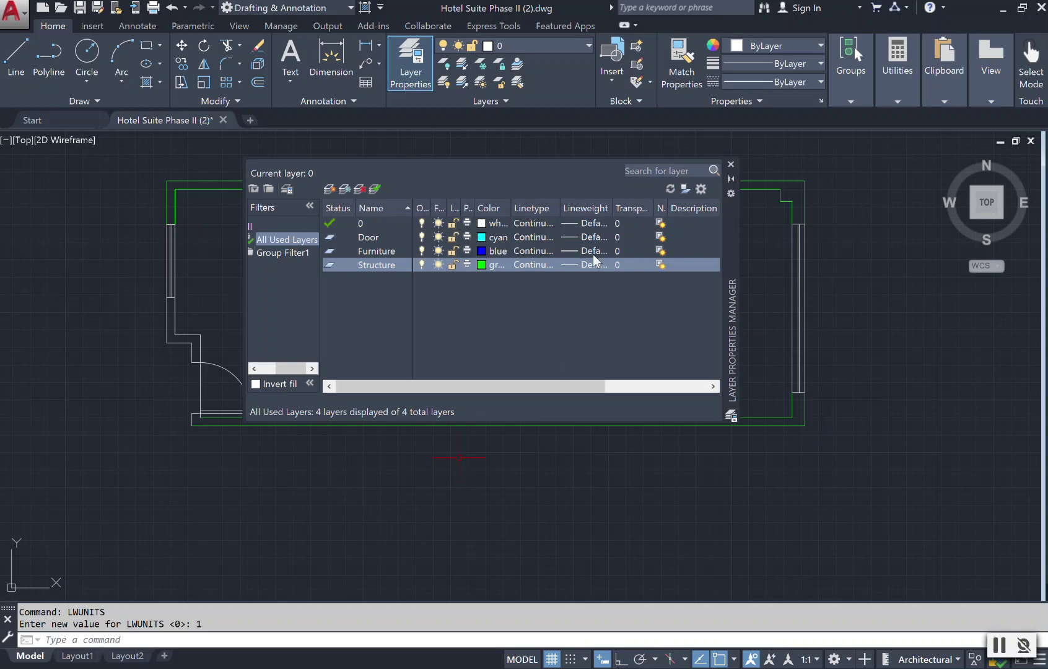
left_click(589, 265)
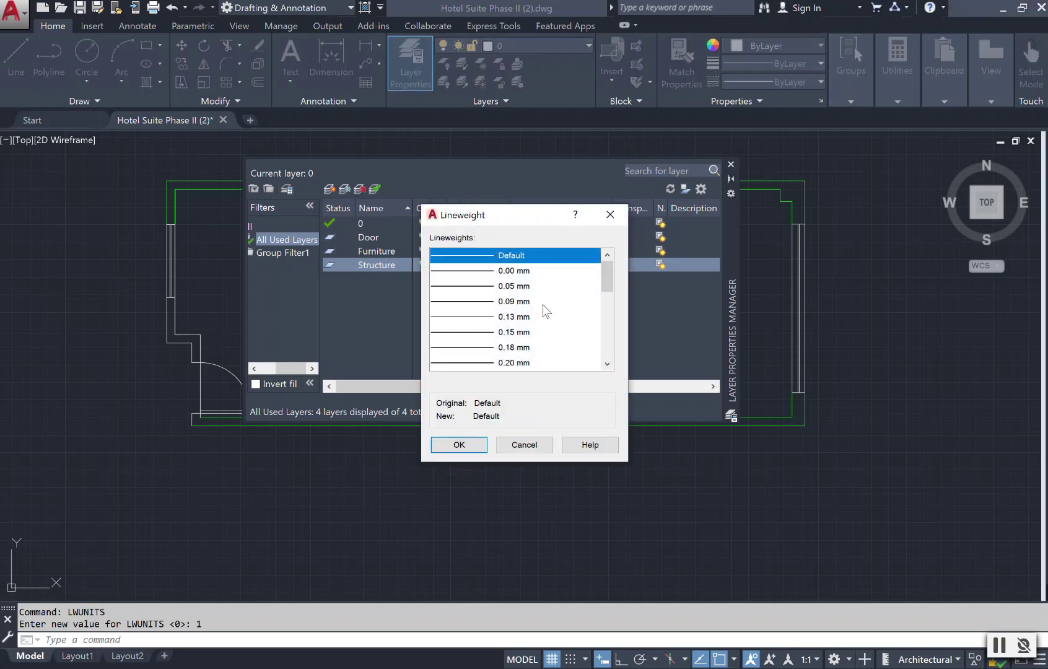
left_click(459, 445)
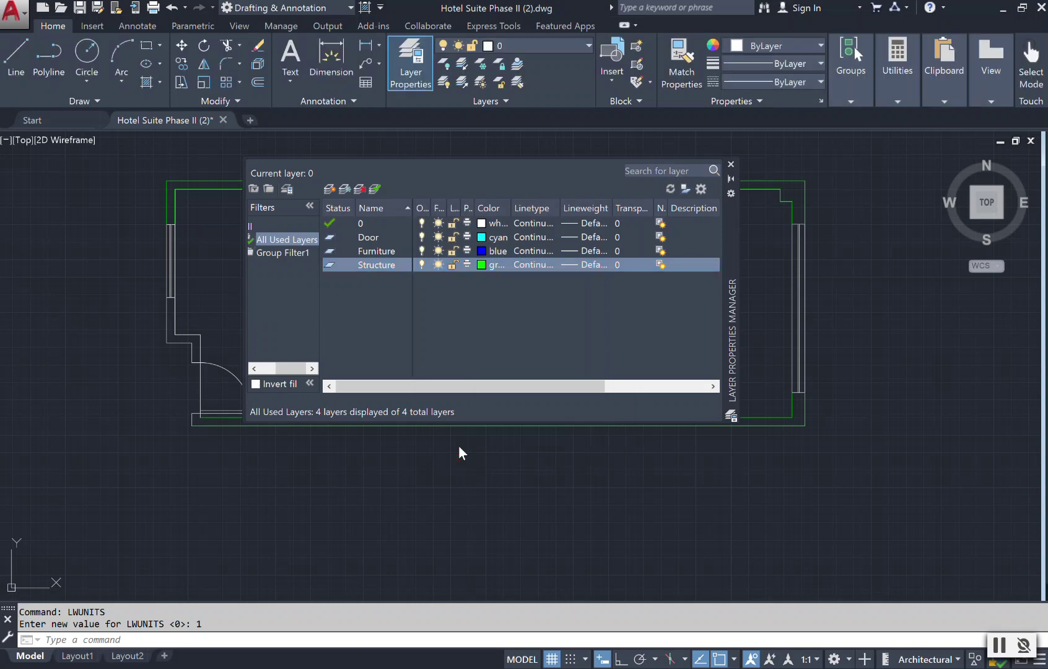
Step: Set the lineweight units to Inches in the Lineweight Settings dialog
type("LINE")
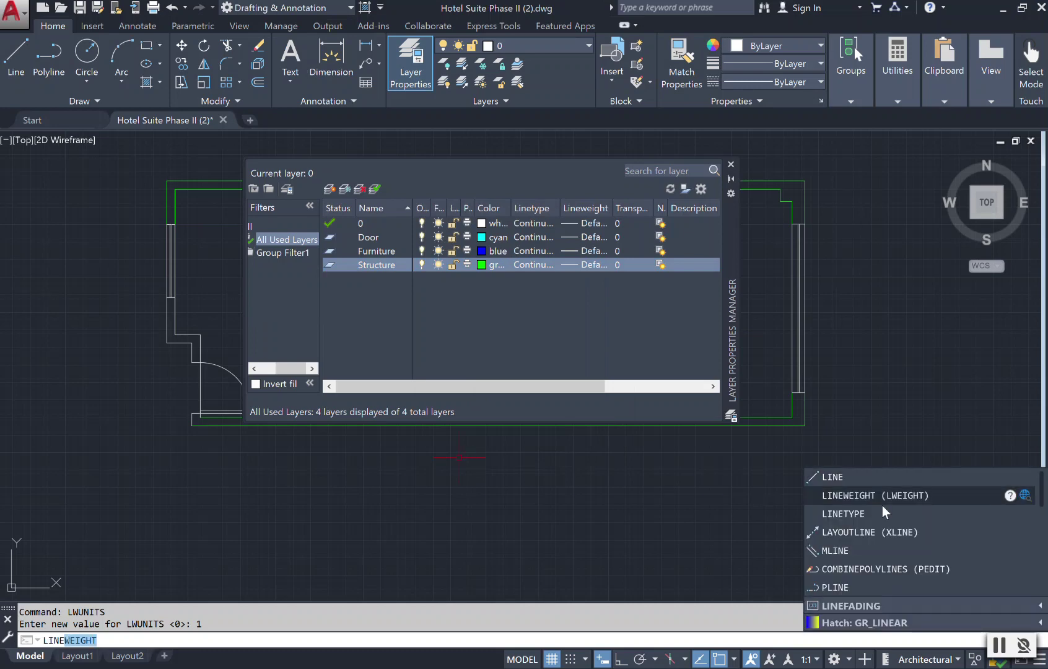
left_click(841, 494)
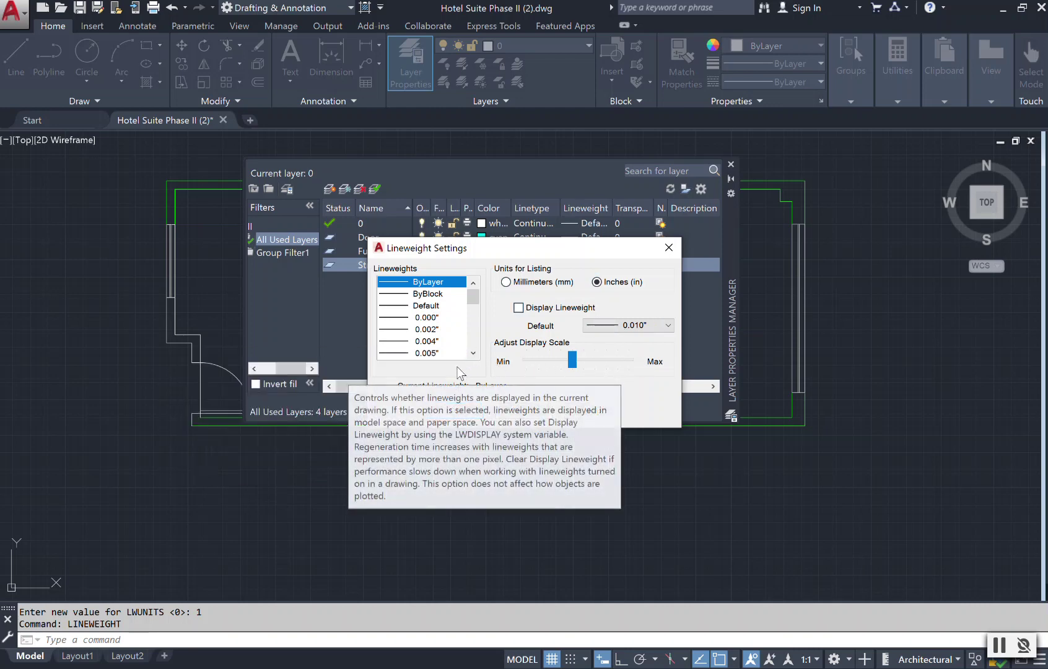
left_click(453, 411)
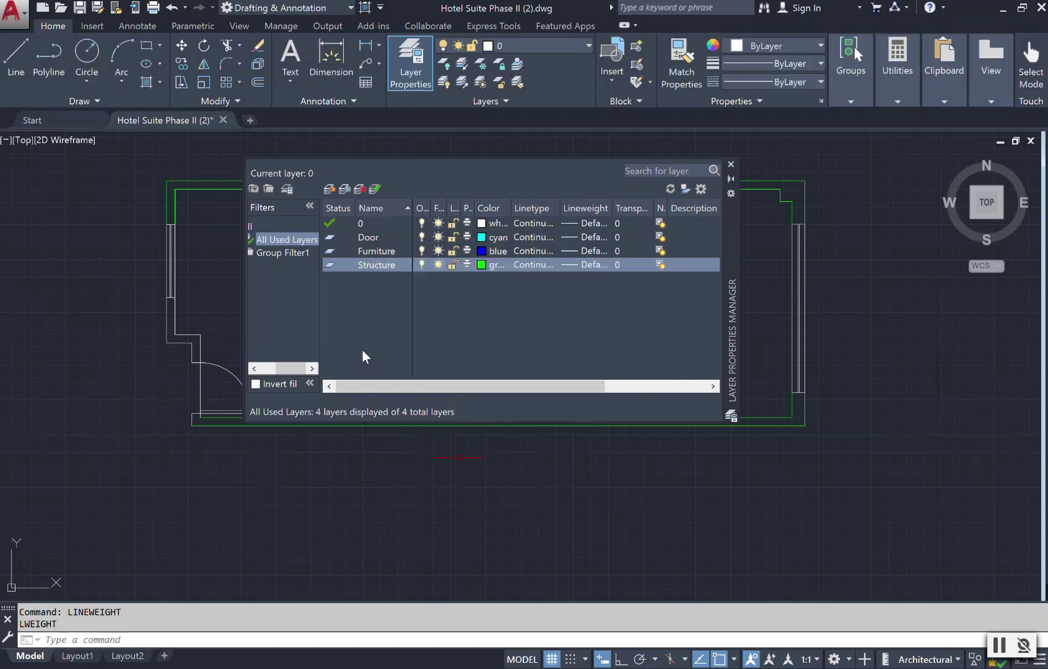
Step: Confirm Structure's lineweight is still Default and close the layer manager
left_click(591, 268)
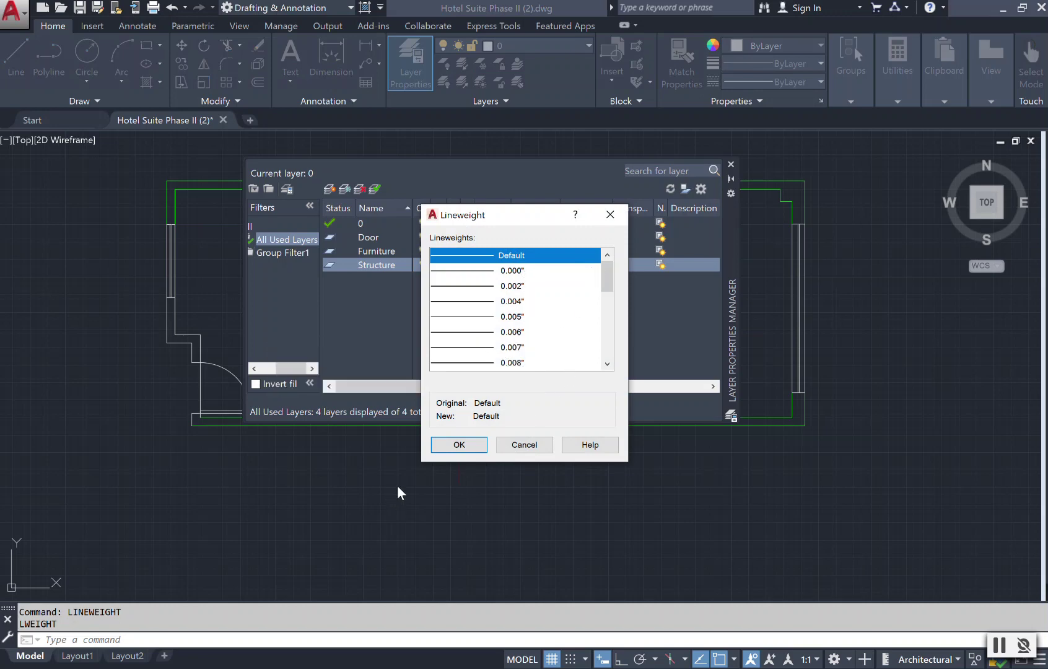
left_click(458, 444)
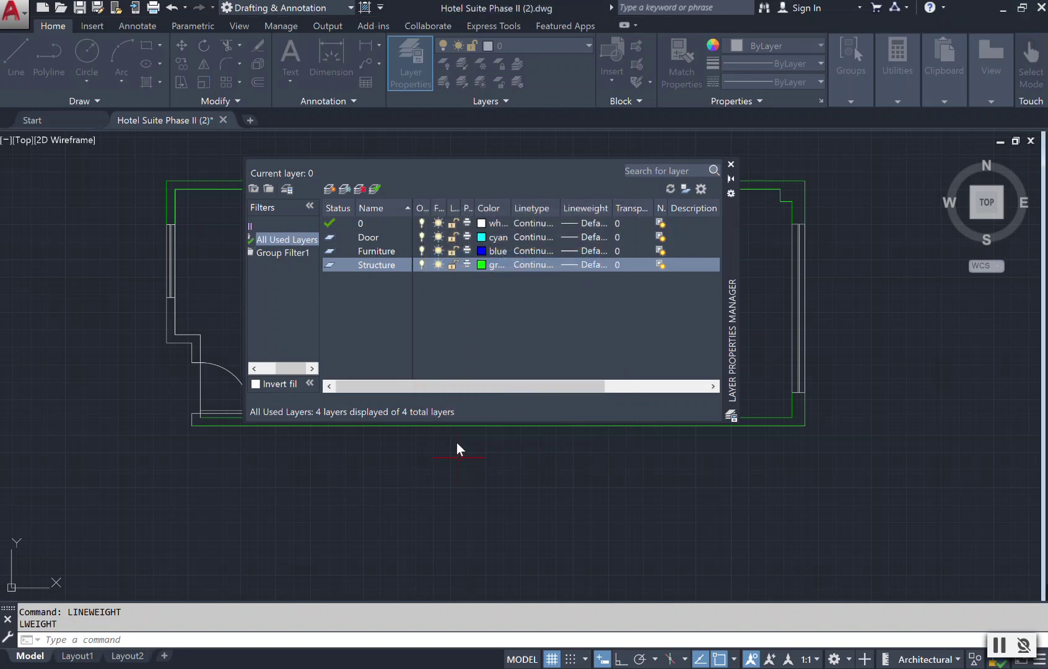
left_click(731, 165)
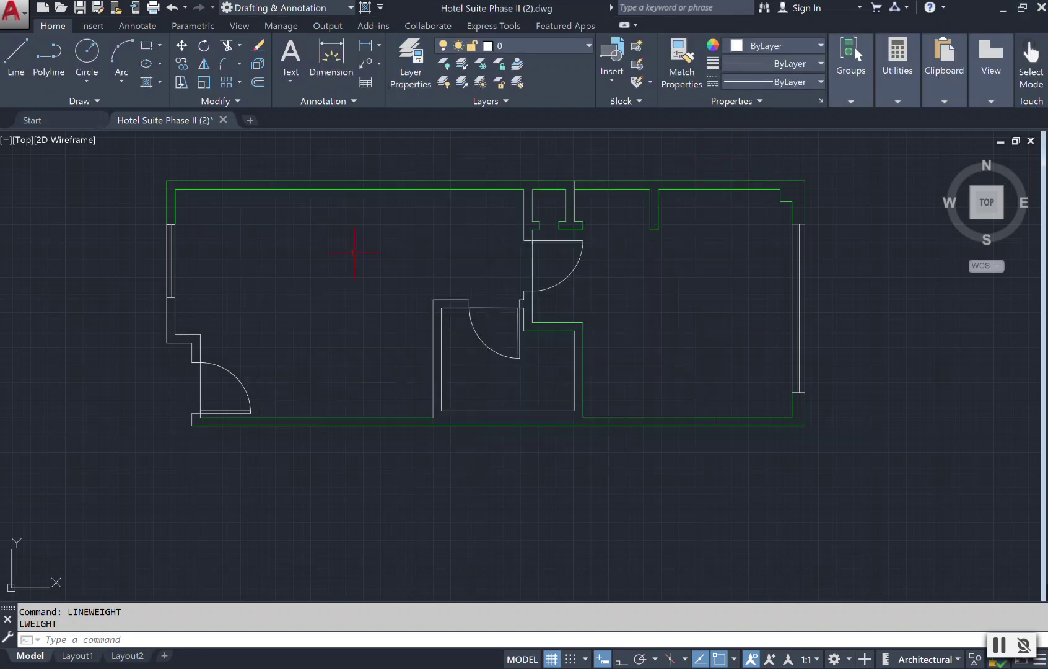
Step: Move the left wall polyline onto the Structure layer
scroll(187, 350, "up", 4)
left_click(288, 358)
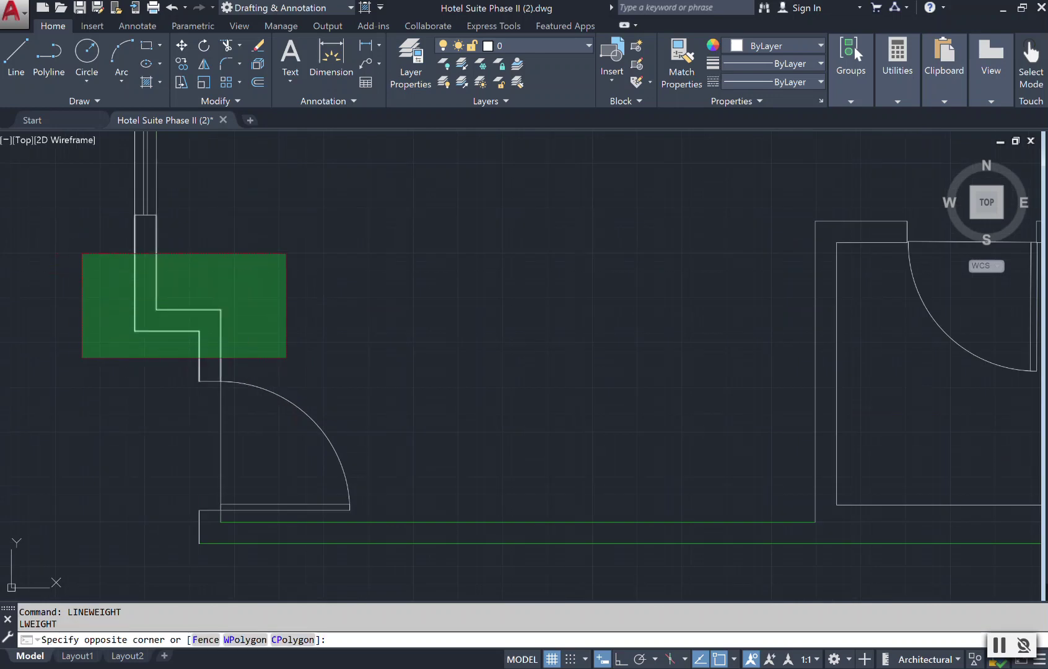
left_click(82, 255)
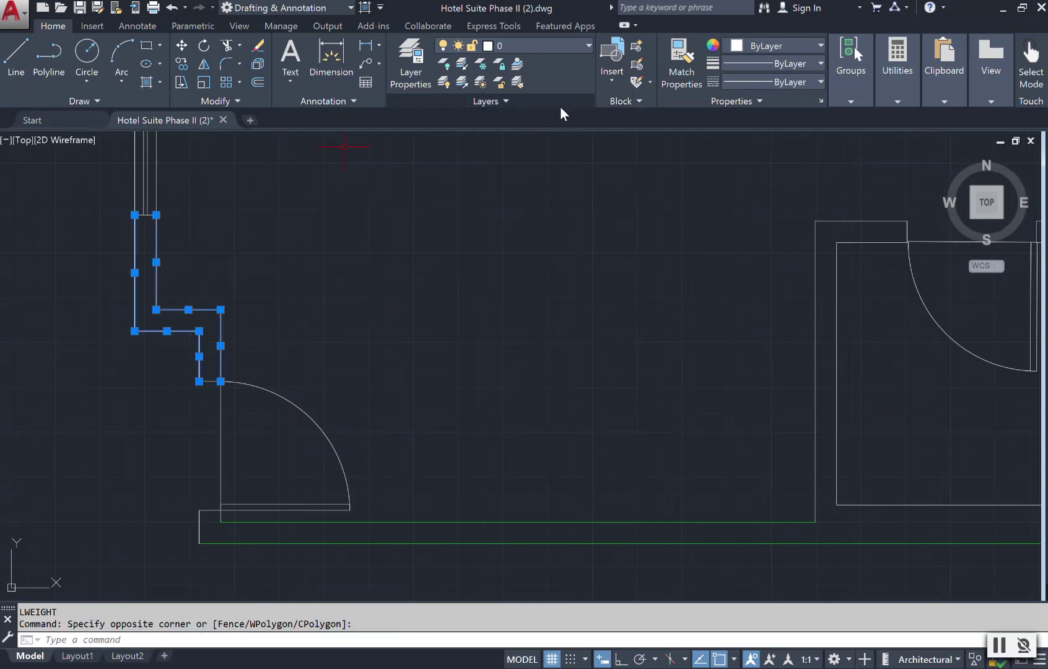
left_click(589, 42)
left_click(496, 118)
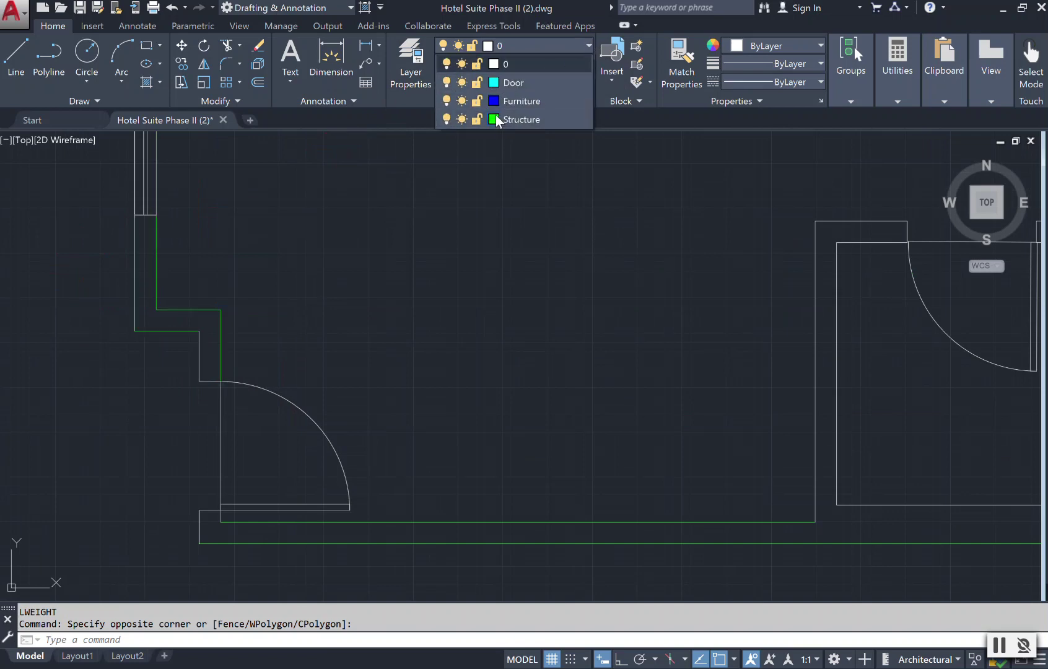
scroll(567, 364, "down", 3)
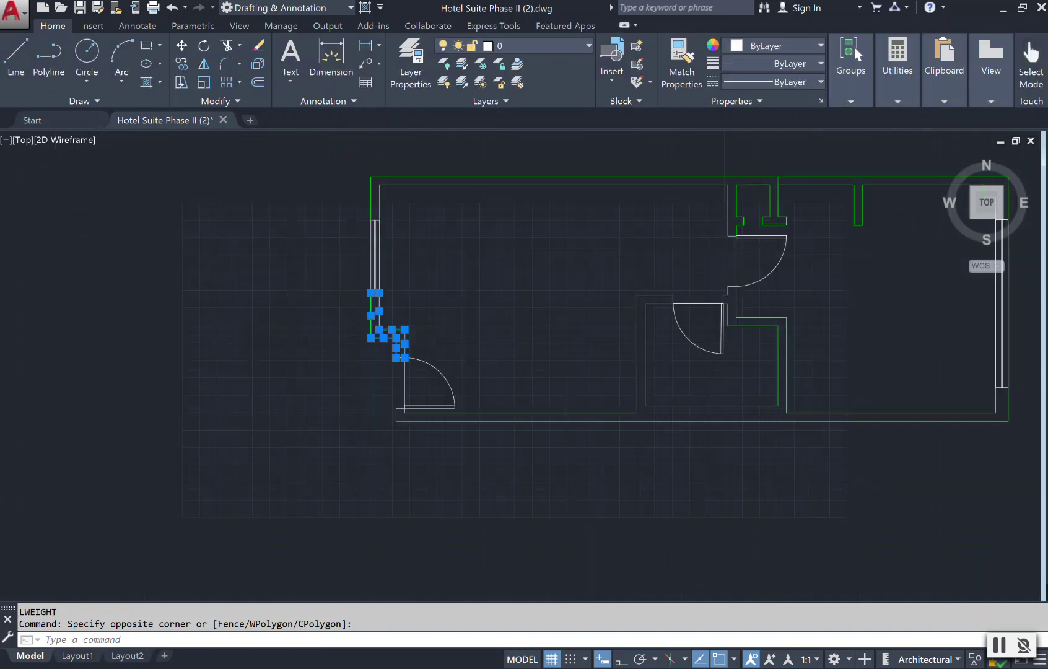
scroll(991, 257, "down", 3)
scroll(980, 269, "up", 8)
key("Escape")
scroll(599, 373, "down", 5)
scroll(604, 358, "up", 2)
Step: Put the bathroom walls, a short wall segment and the wall beside the door on Structure
left_click(406, 59)
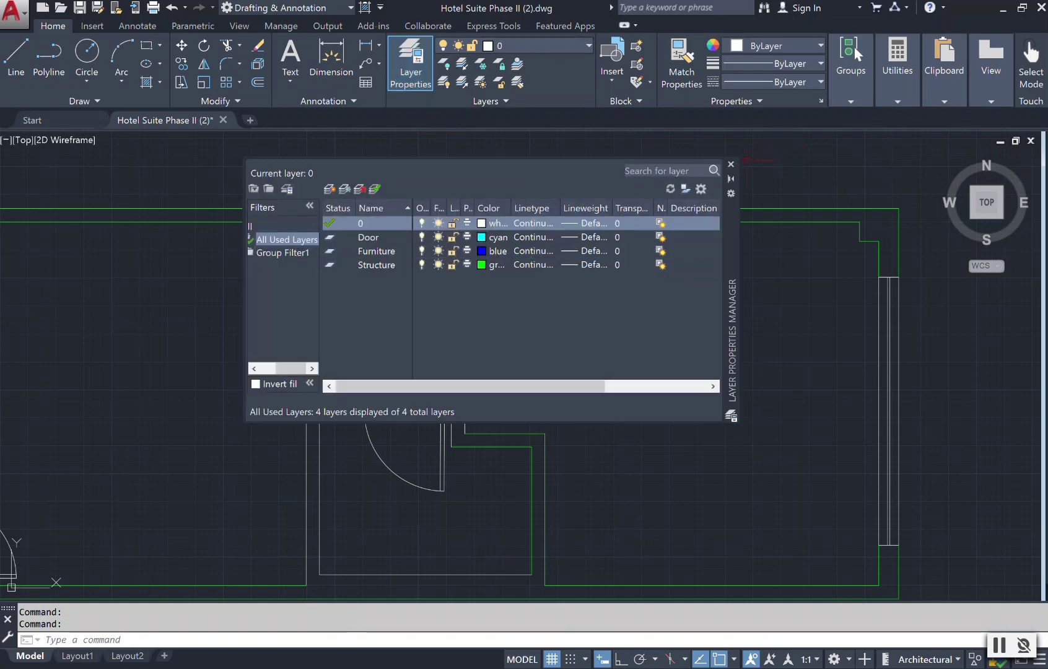
left_click(731, 165)
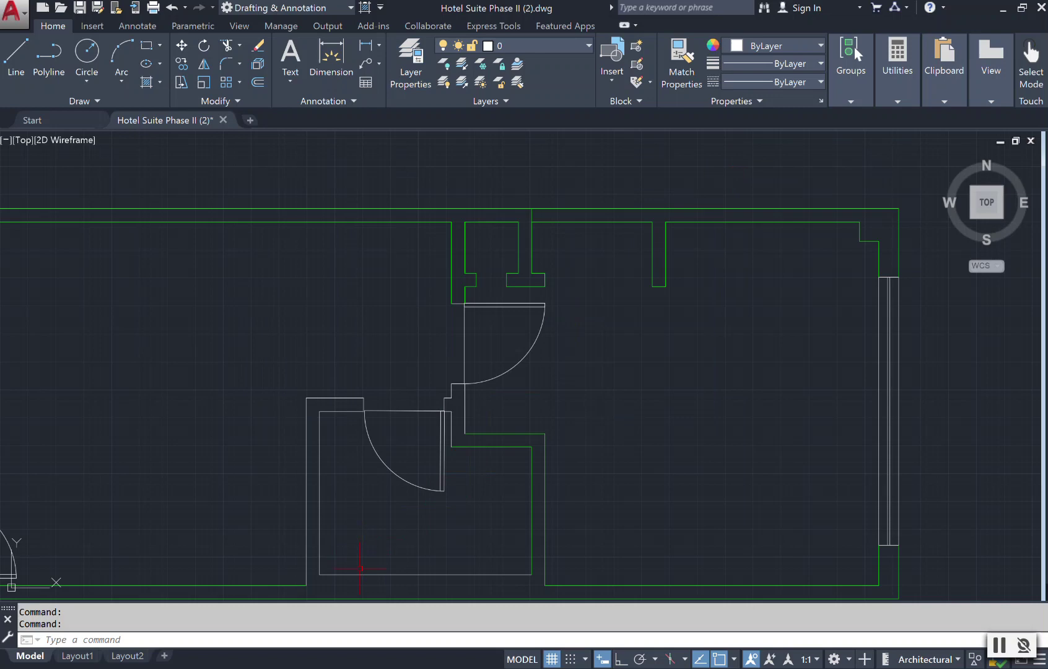
left_click(374, 588)
left_click(267, 462)
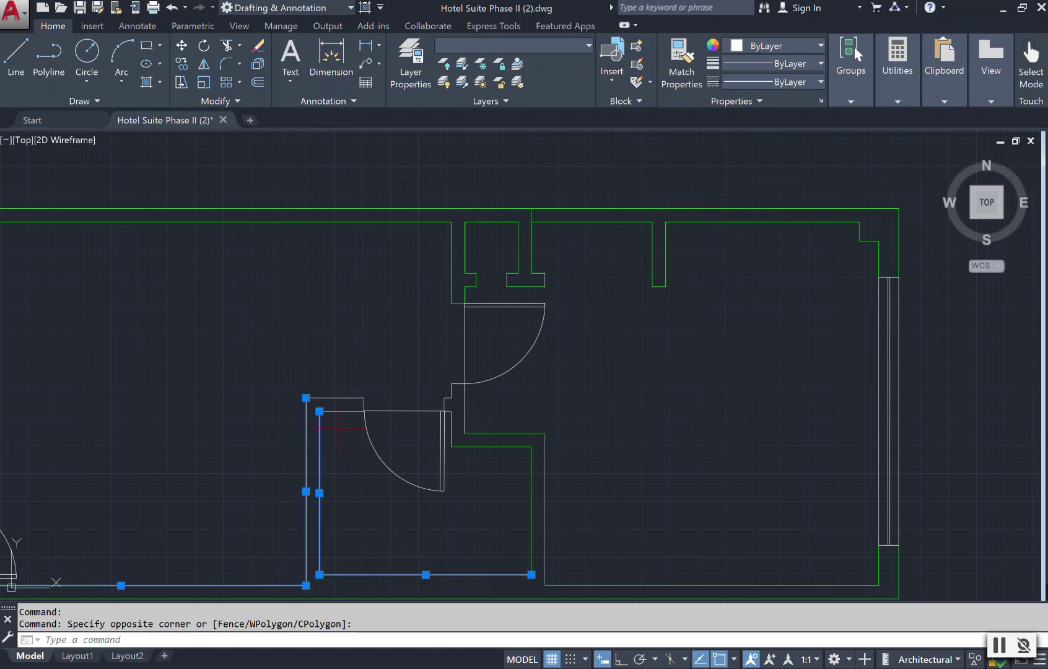
left_click(340, 428)
left_click(332, 368)
left_click(481, 411)
left_click(449, 390)
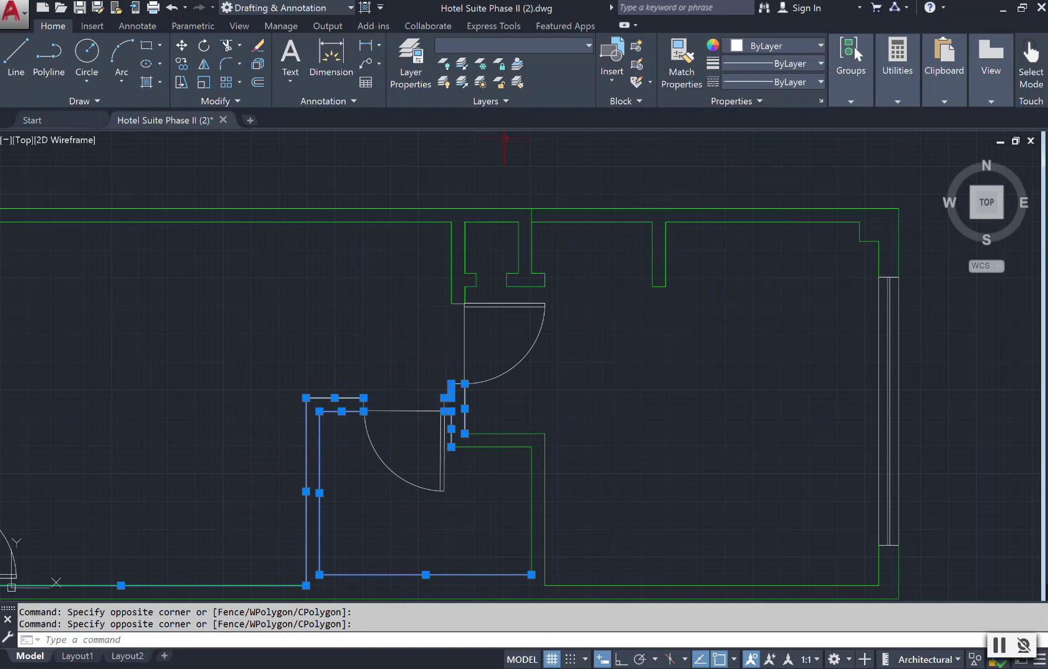
left_click(543, 43)
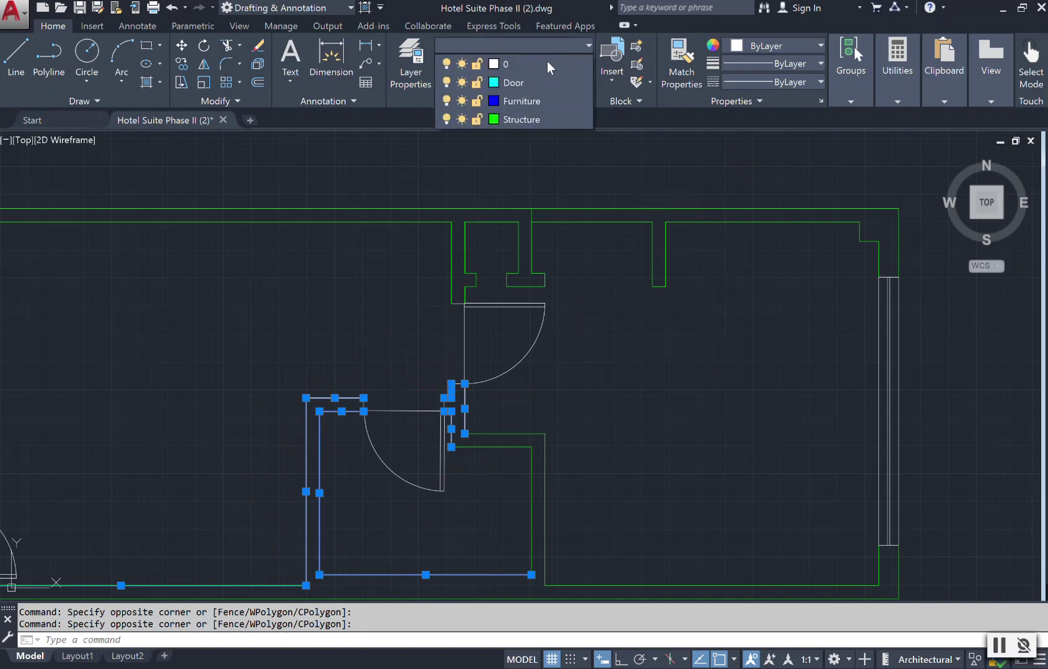
left_click(517, 120)
key("Escape")
scroll(571, 196, "down", 4)
scroll(397, 223, "up", 2)
scroll(266, 437, "up", 4)
Step: Move the small wall jamb onto Structure and reopen the layer manager
left_click(315, 414)
left_click(277, 386)
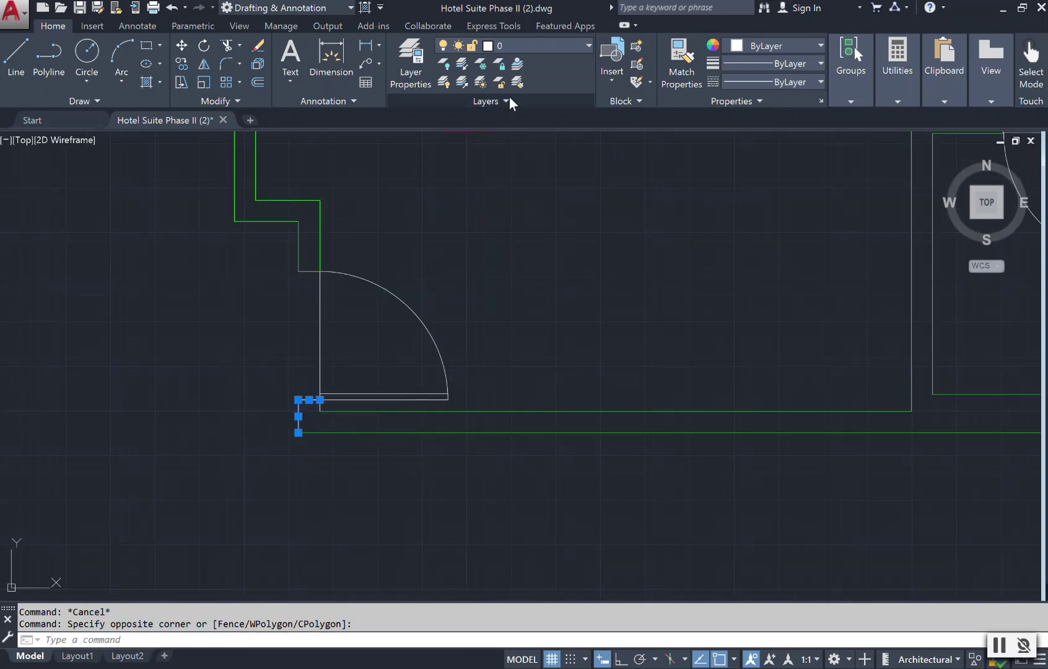
left_click(549, 43)
left_click(511, 122)
scroll(679, 162, "down", 8)
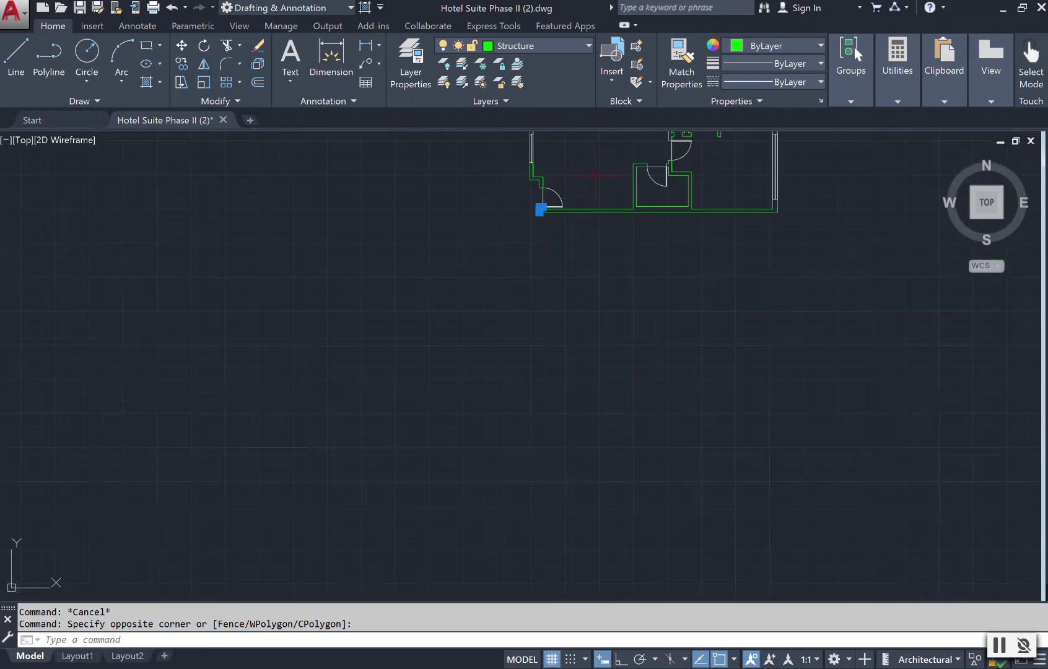
key("Escape")
scroll(681, 158, "up", 2)
scroll(691, 148, "down", 9)
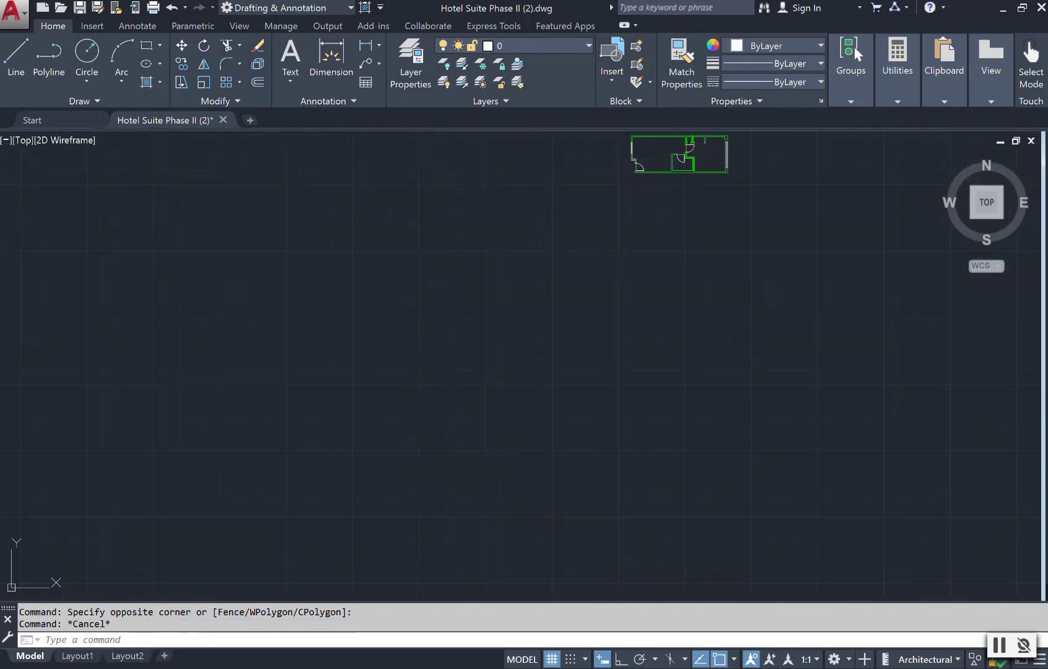
scroll(700, 131, "up", 9)
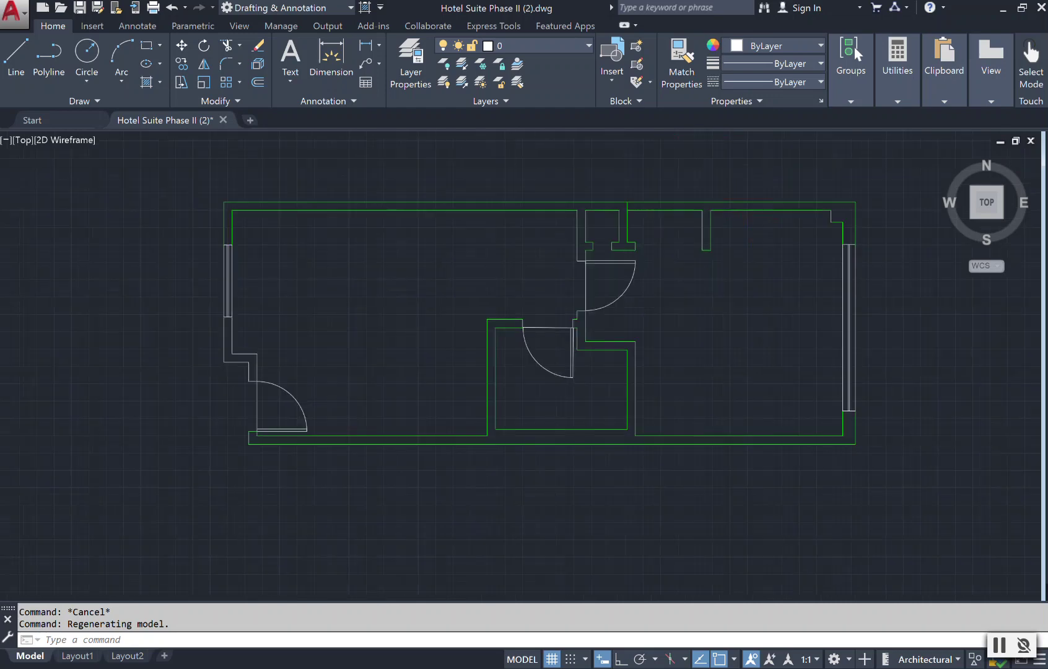
scroll(737, 199, "up", 2)
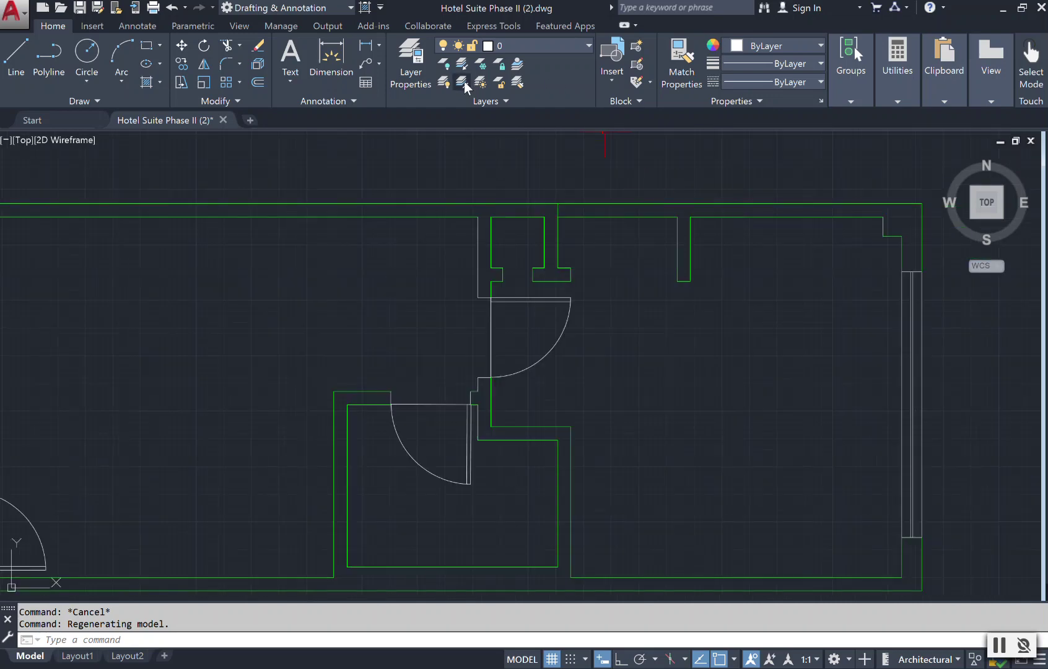
left_click(409, 76)
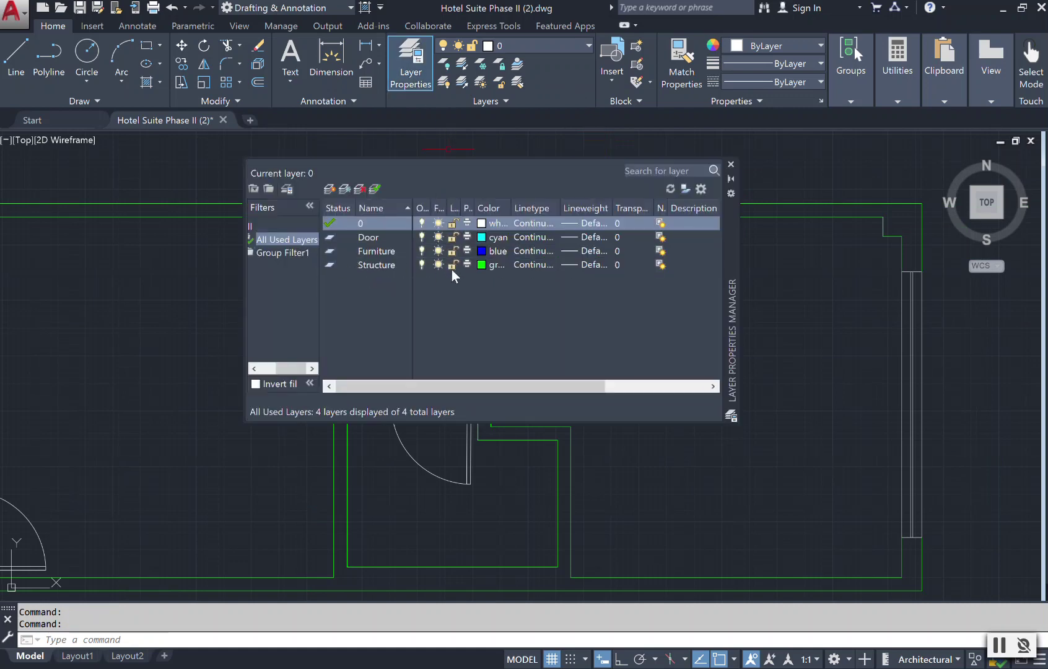
Step: Set the Structure layer's lineweight to 0.012" and close the layer manager
left_click(600, 264)
left_click(599, 264)
left_click_drag(603, 274, 611, 305)
left_click(545, 348)
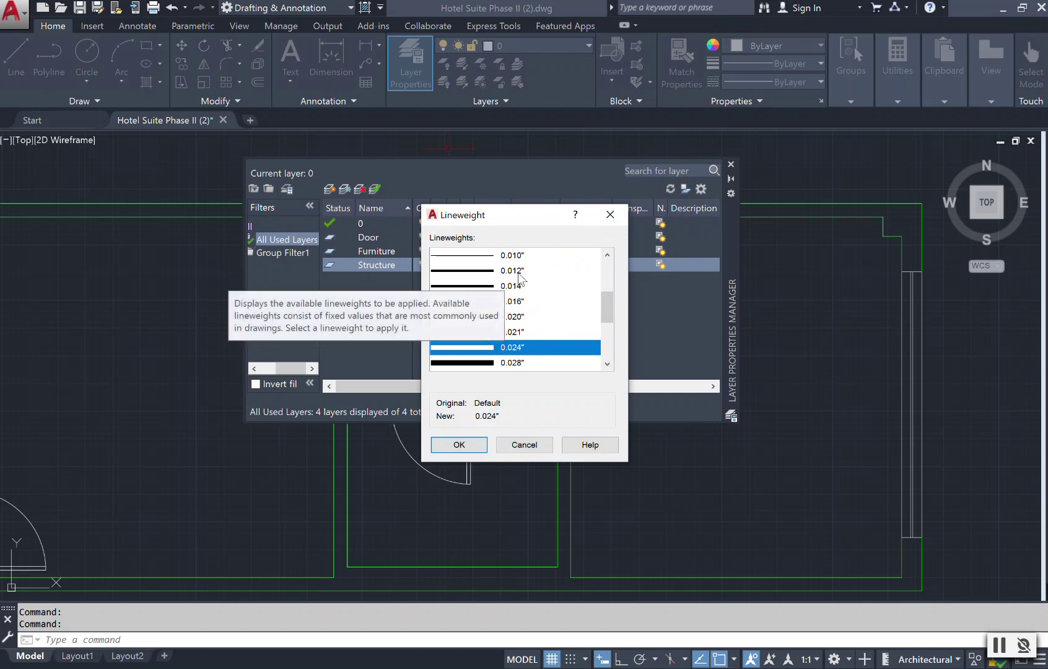
left_click(520, 272)
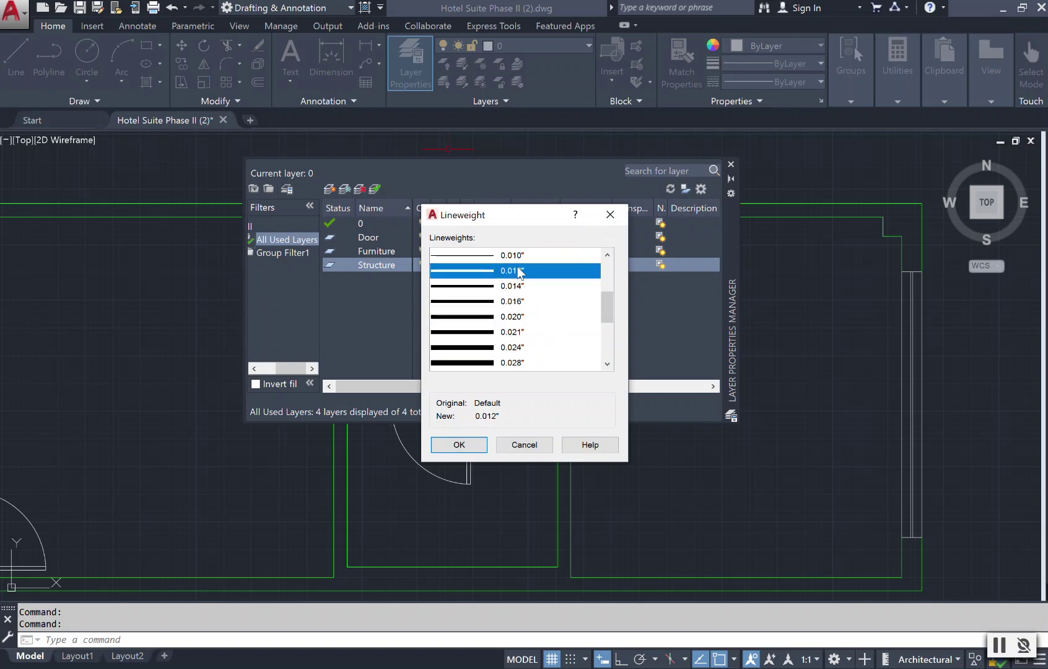
left_click(473, 446)
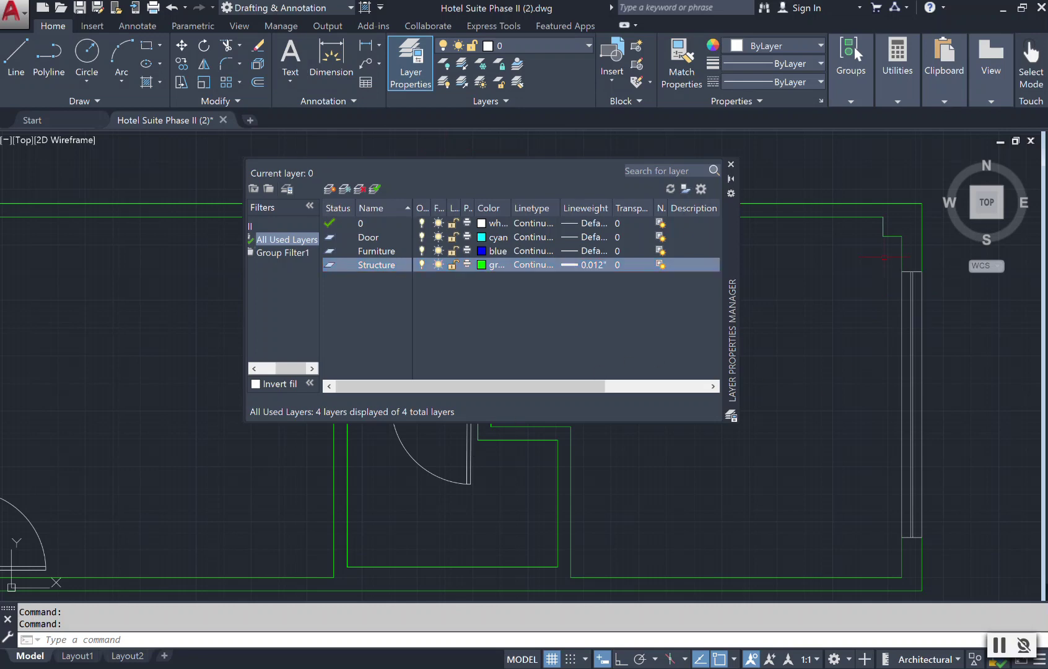
left_click(731, 165)
Step: Select the upper and lower central door swings and move them onto the Door layer
scroll(564, 342, "down", 2)
scroll(557, 339, "up", 2)
left_click(563, 373)
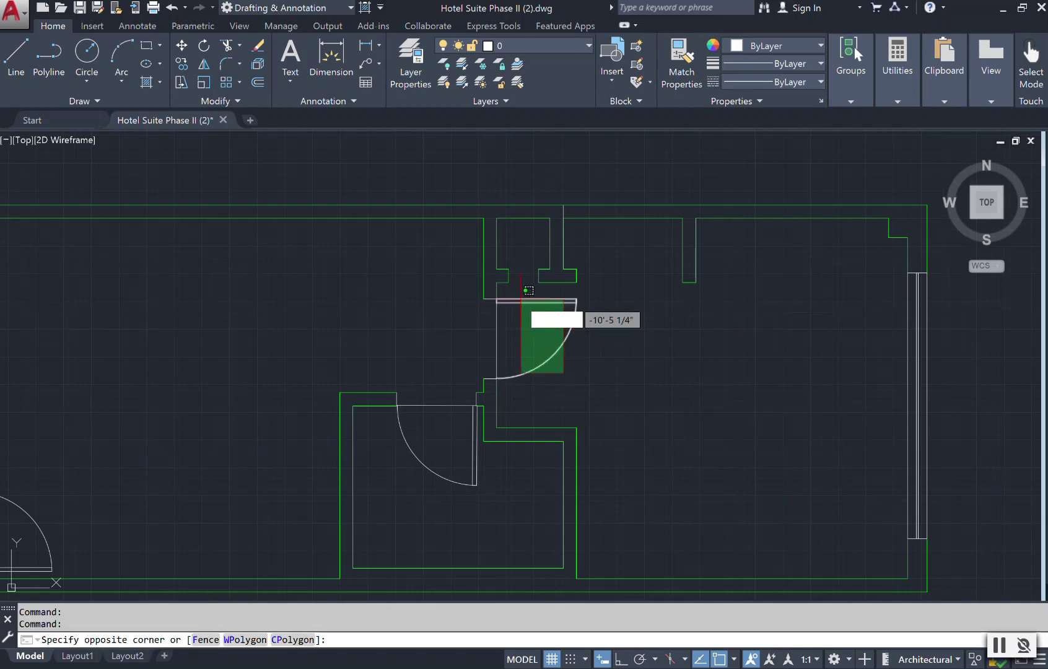
left_click(523, 303)
left_click(570, 356)
left_click(470, 335)
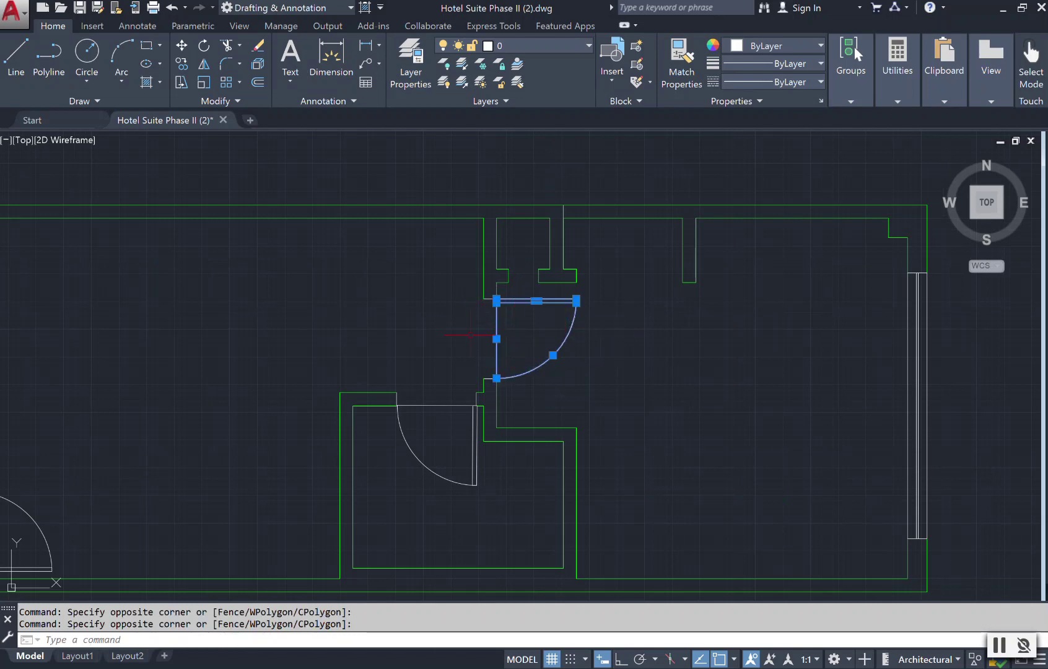
left_click(470, 496)
left_click(396, 405)
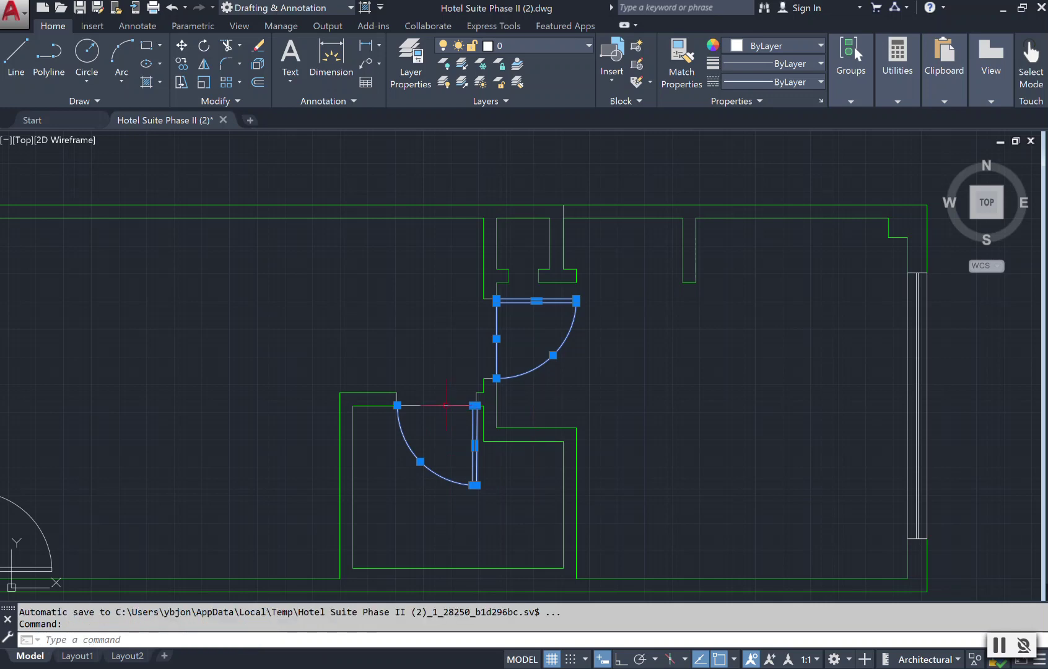
left_click(586, 46)
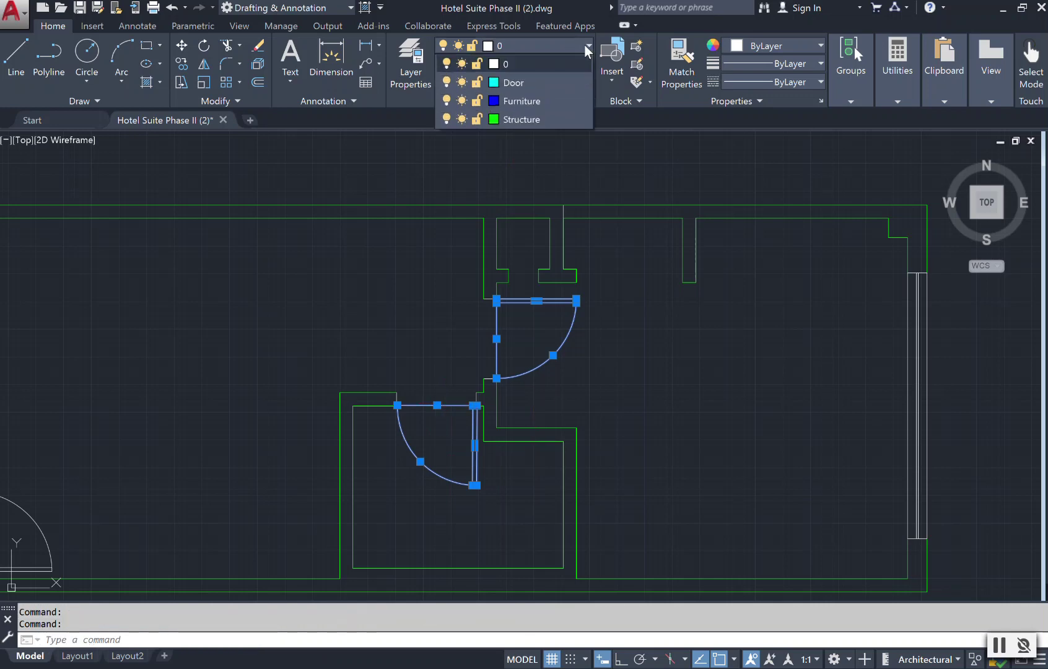
left_click(551, 85)
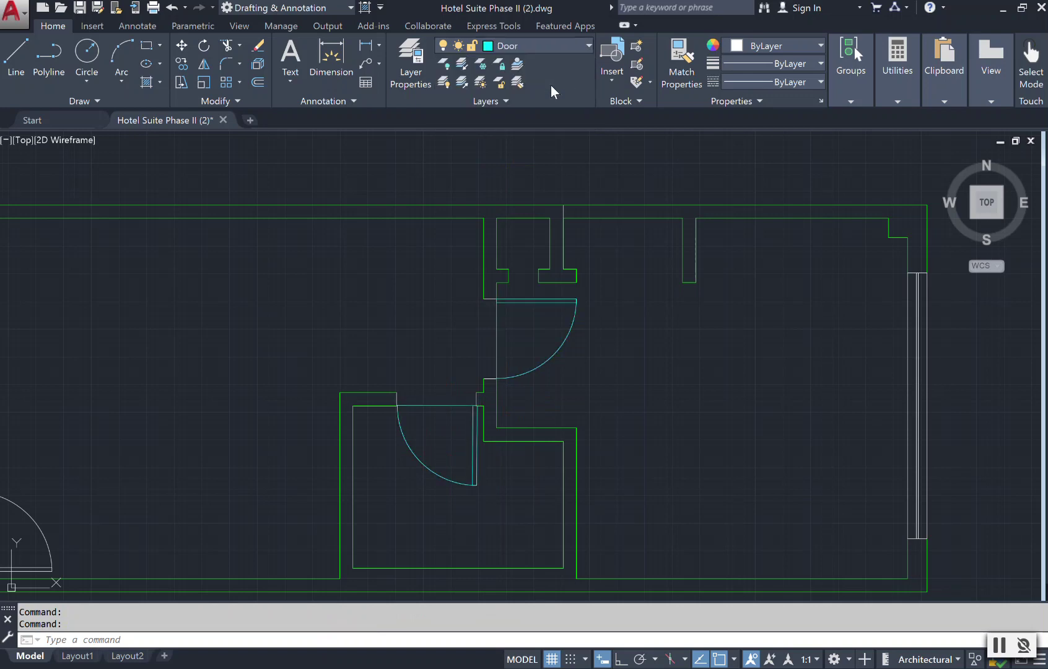
Step: Give the Door layer a 0.006" lineweight and close the layer manager
left_click(407, 79)
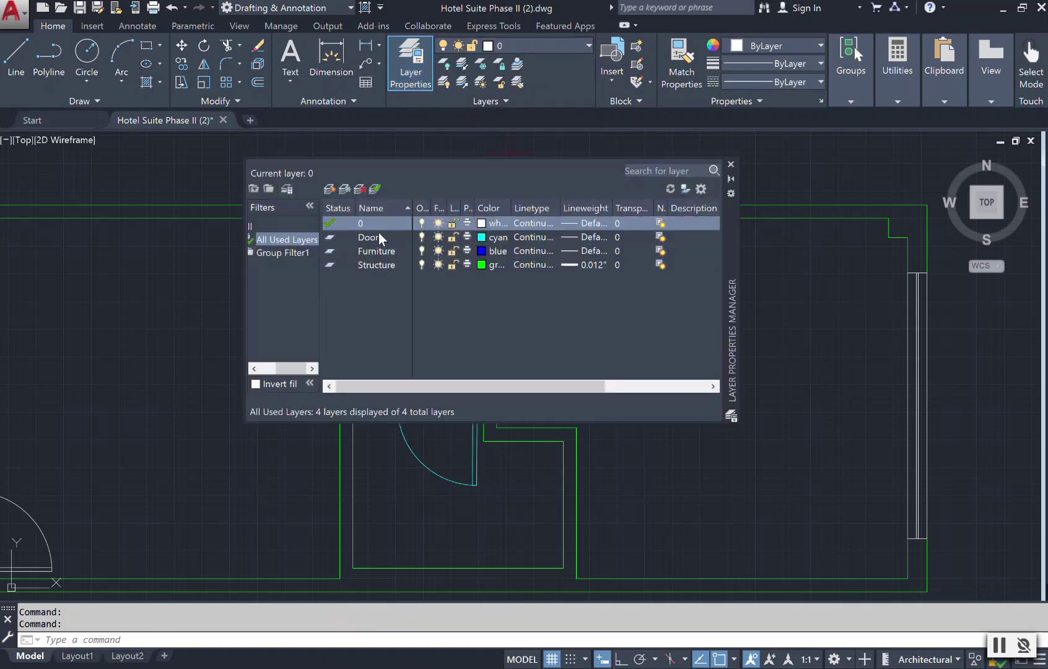
left_click(587, 237)
left_click(587, 237)
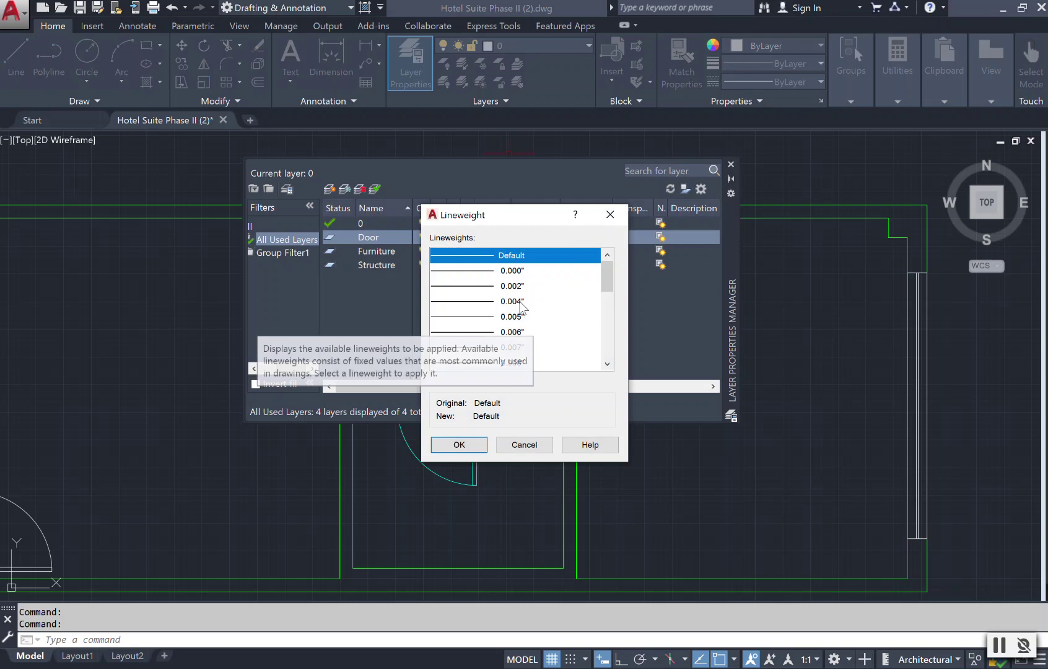
left_click(511, 332)
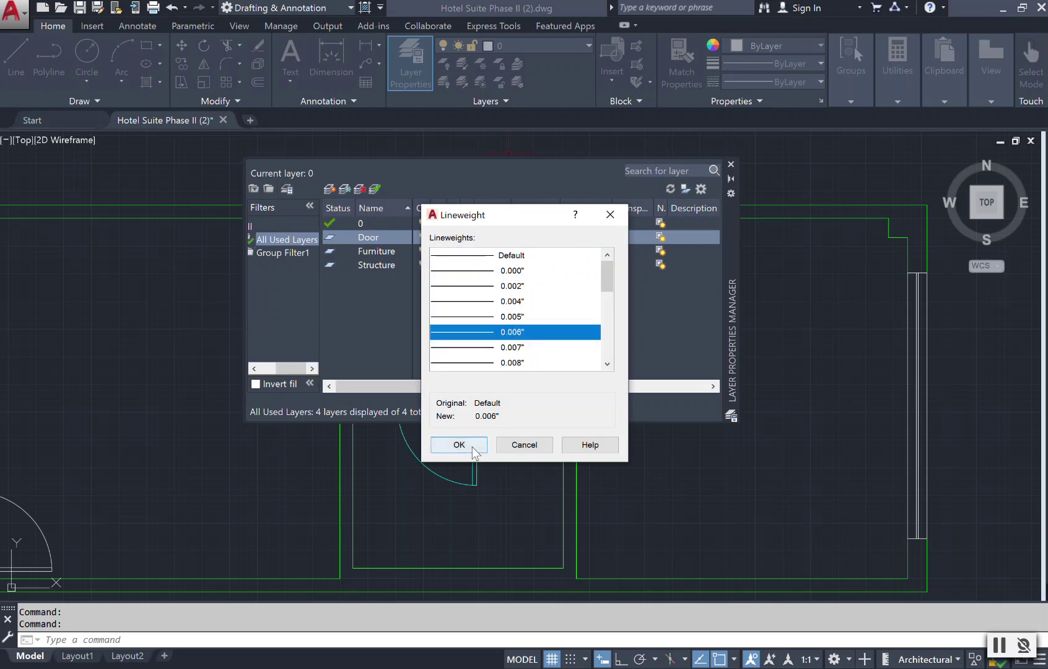
left_click(471, 446)
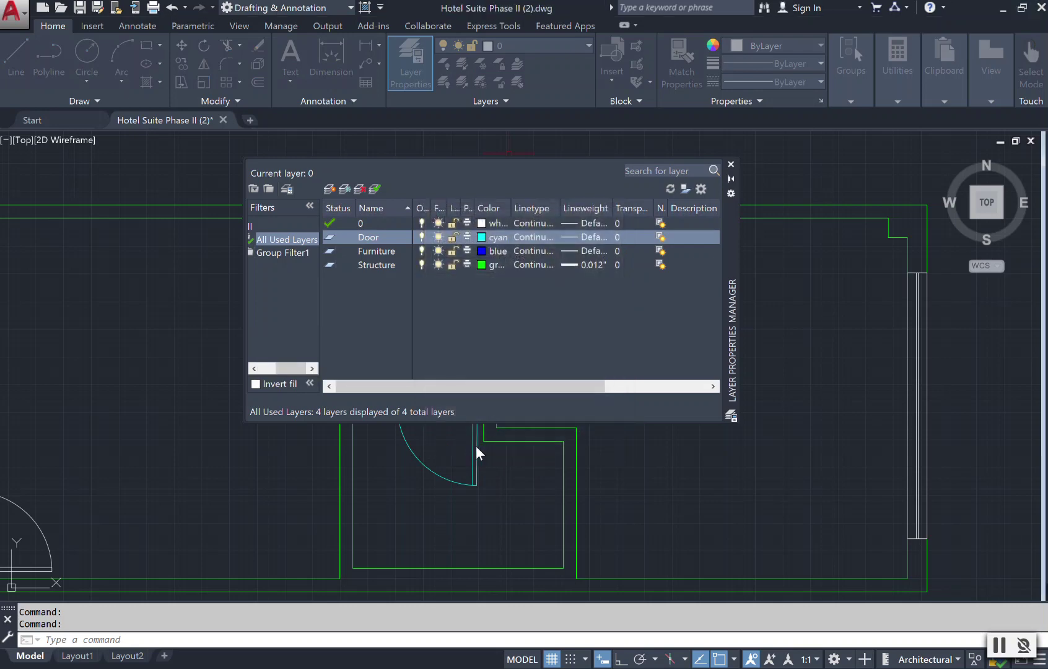
left_click(730, 164)
scroll(377, 383, "down", 6)
scroll(273, 385, "up", 6)
scroll(399, 557, "down", 2)
scroll(362, 526, "up", 4)
left_click(373, 527)
Step: Select the lower-left door swing and assign it to the Door layer via Properties
left_click(259, 379)
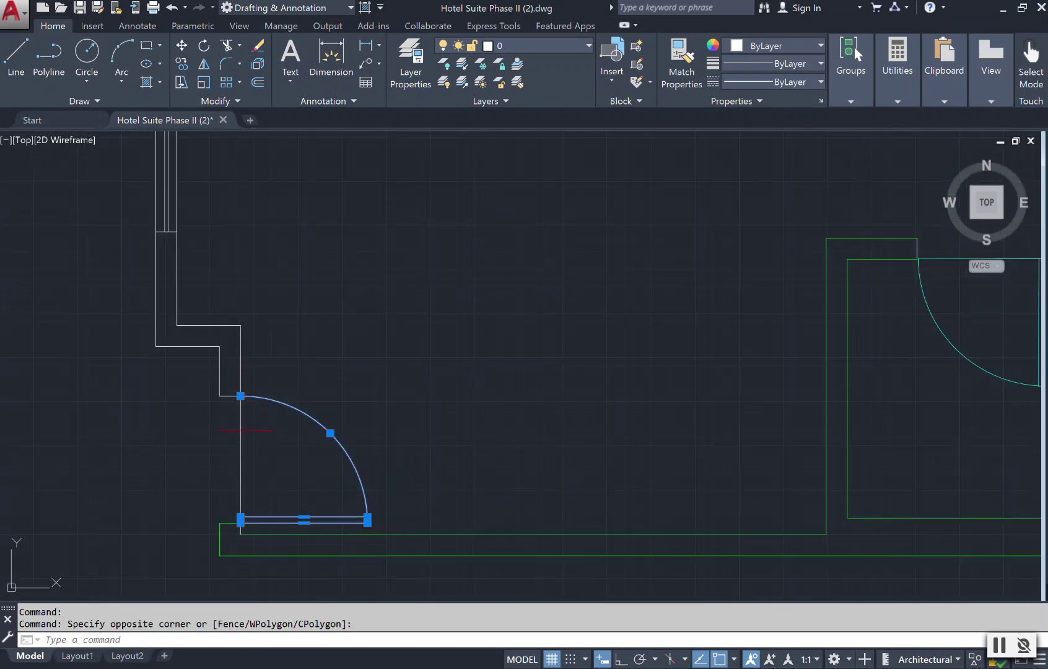
left_click(252, 450)
left_click(227, 426)
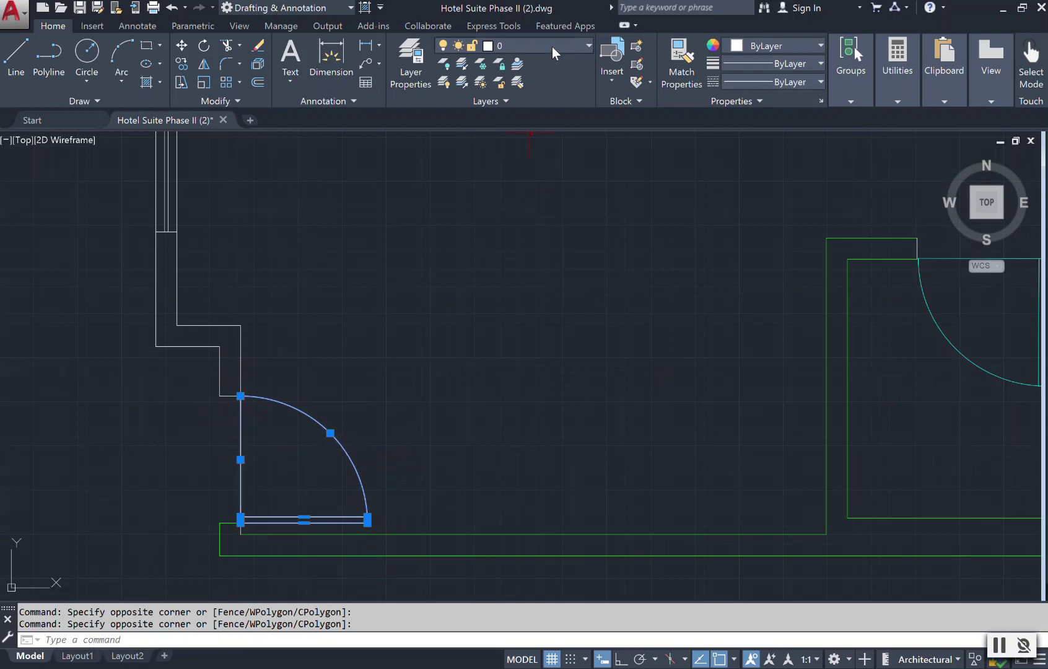
right_click(336, 439)
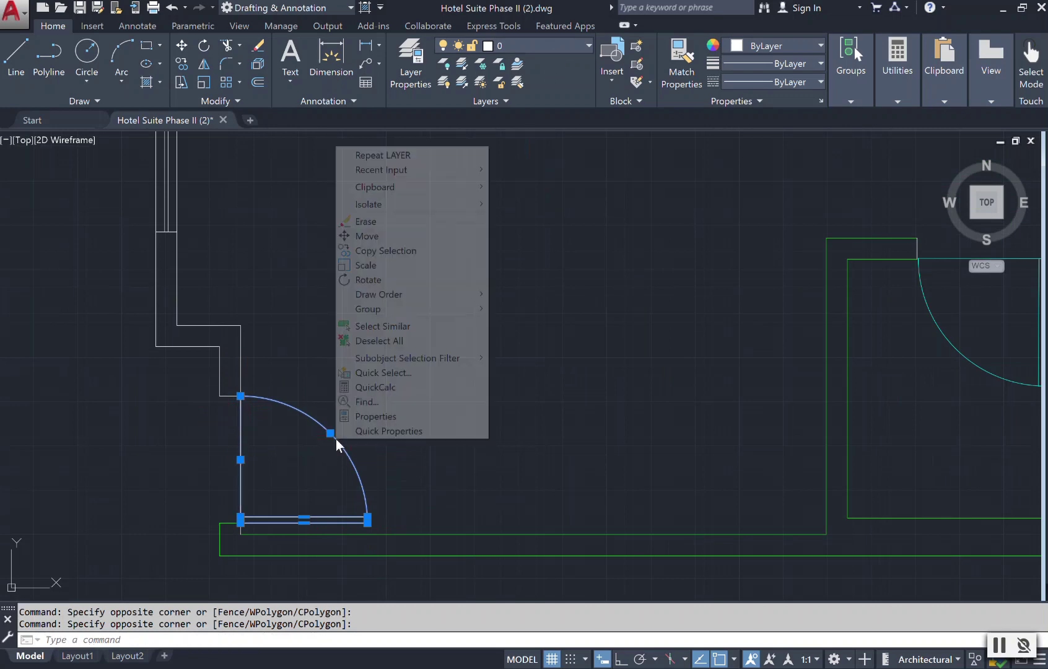
left_click(368, 418)
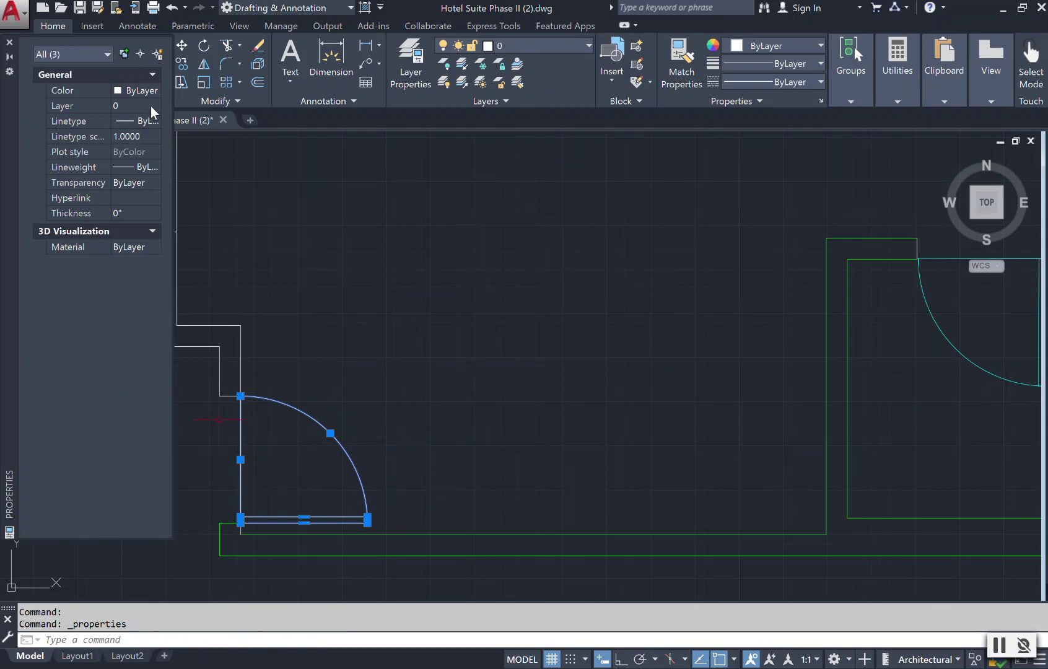
left_click(154, 106)
left_click(155, 106)
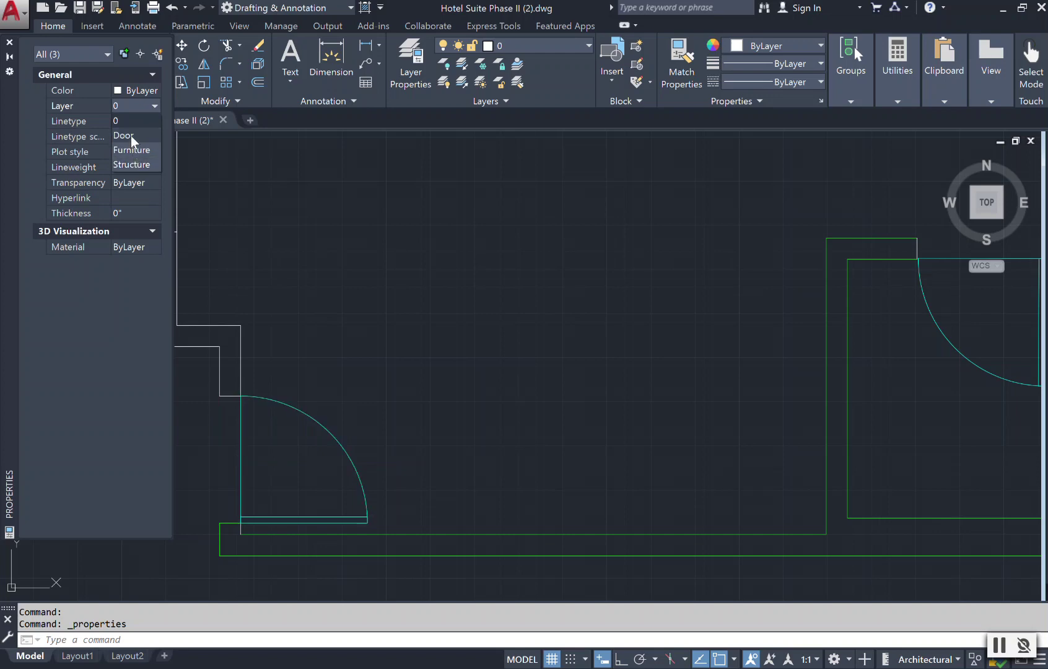
left_click(131, 135)
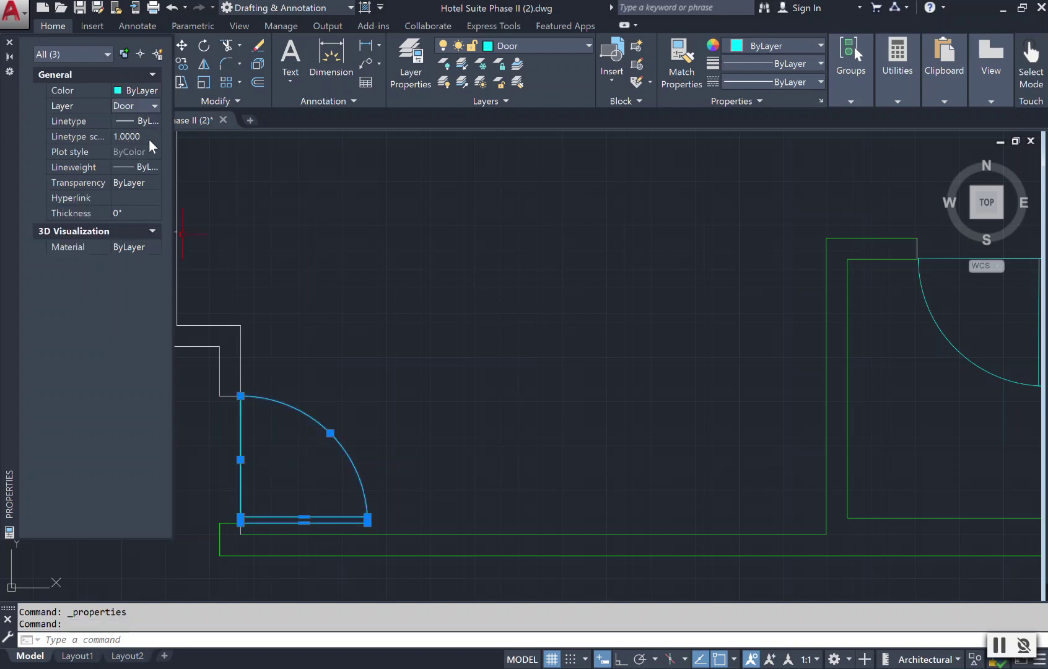
Step: Give the lower-left door an explicit 0.006" lineweight and deselect it
left_click(149, 137)
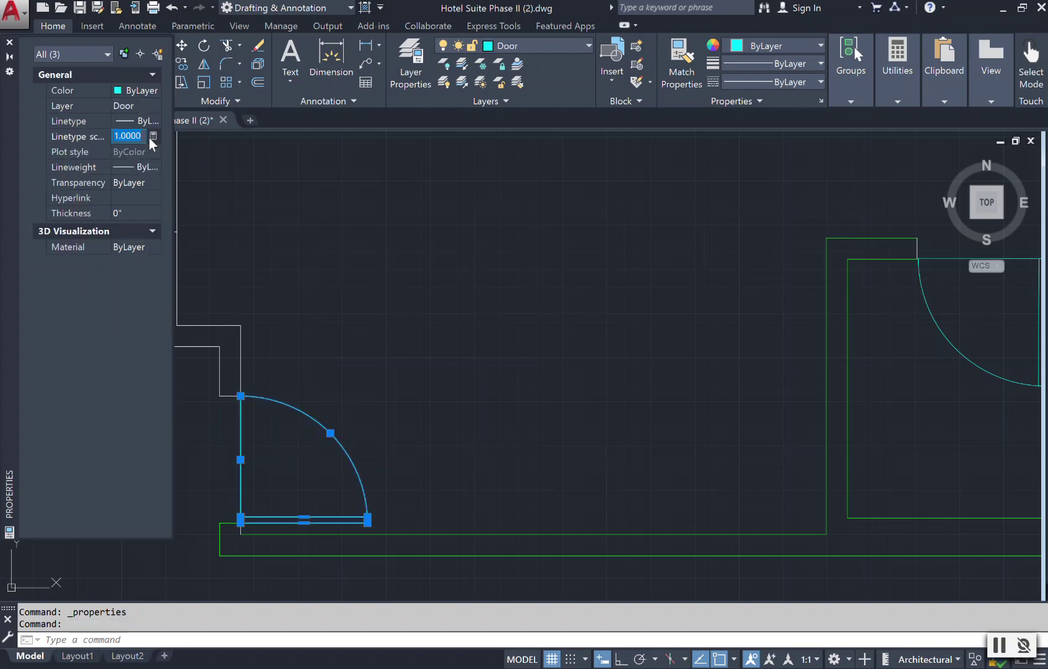
left_click(153, 169)
left_click(153, 167)
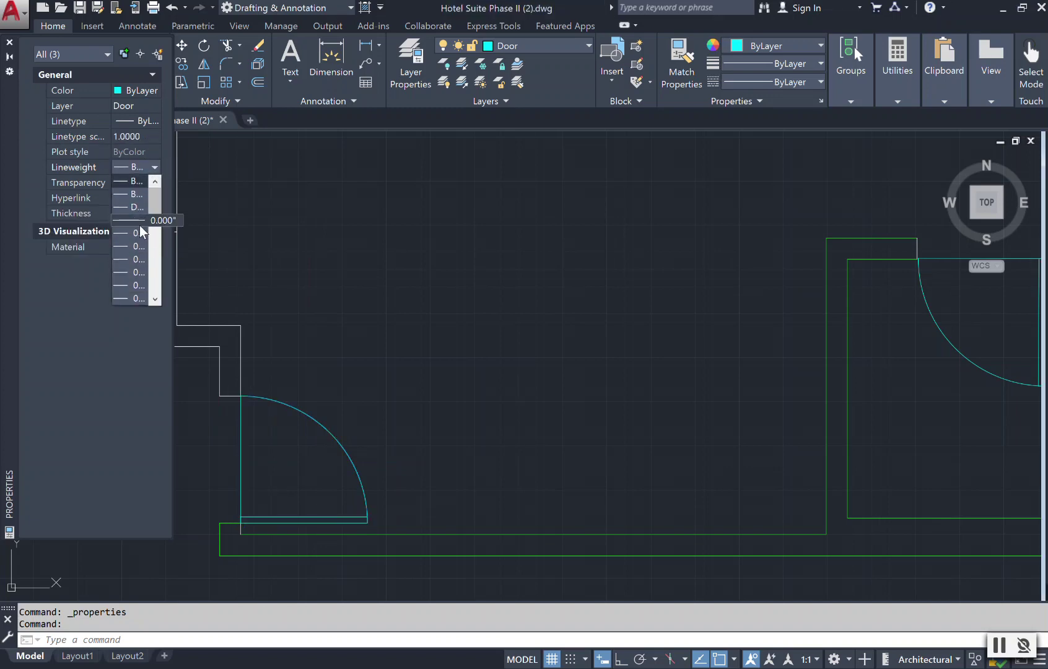
left_click(137, 283)
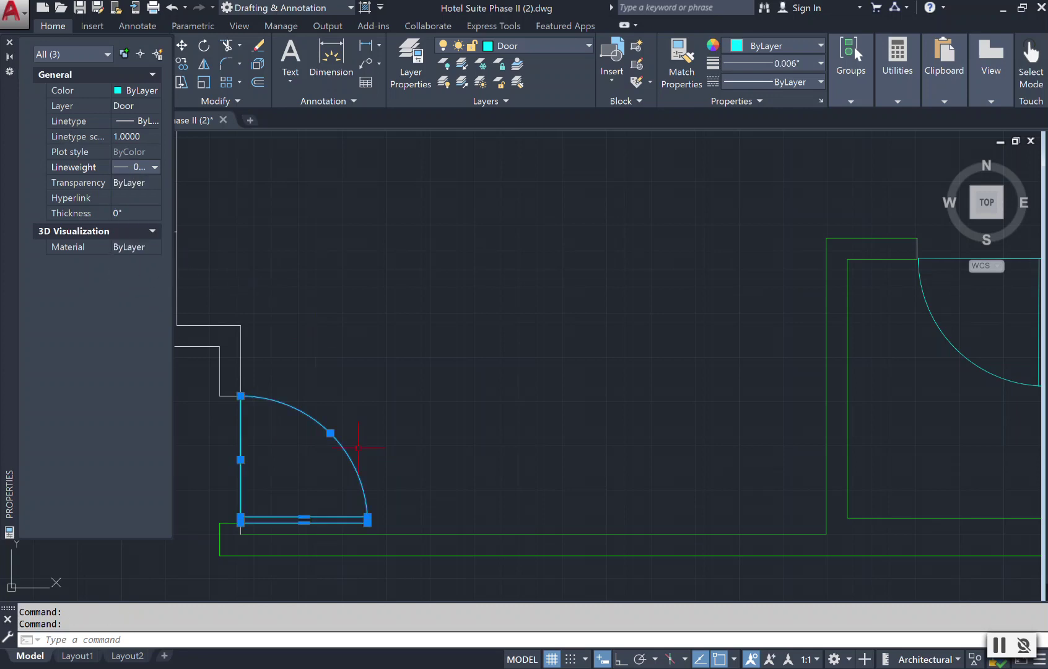
key("Escape")
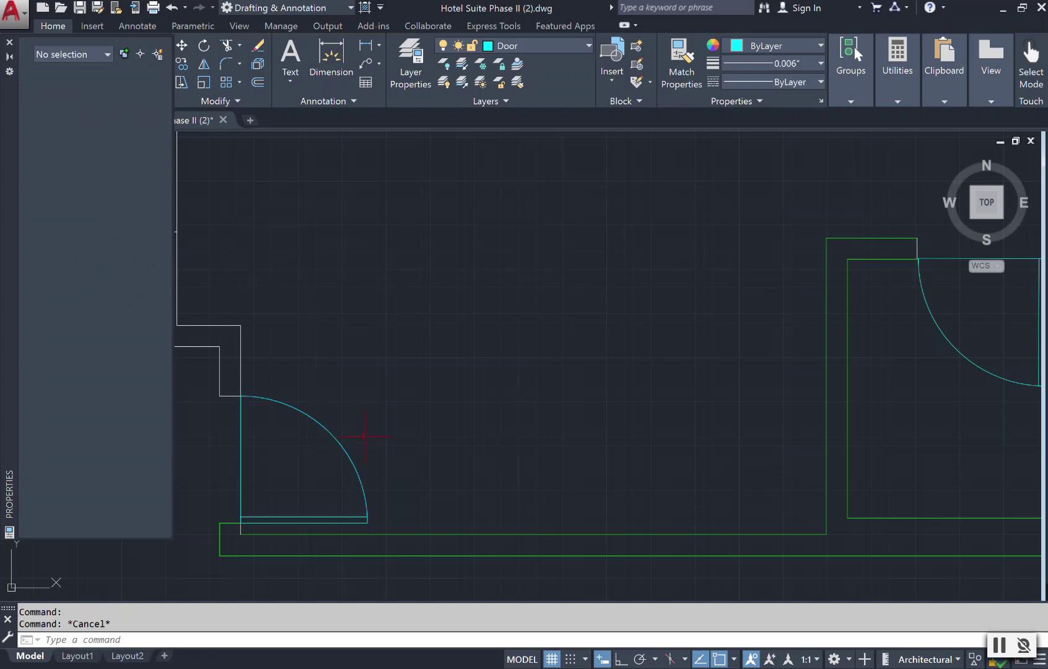
Step: Move the white wall lines beside the lower-left door onto Structure, then pan the plan into view
left_click(9, 42)
scroll(277, 311, "down", 2)
left_click(277, 329)
left_click(175, 307)
left_click(254, 341)
key("Escape")
left_click(243, 344)
left_click(218, 321)
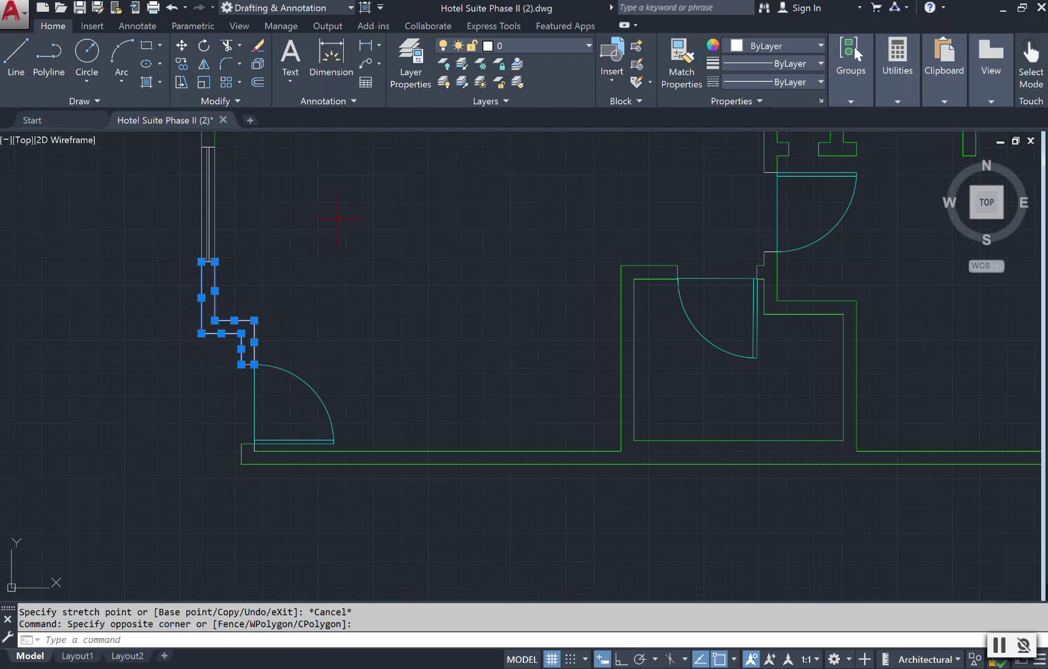
left_click(536, 44)
left_click(515, 117)
scroll(494, 215, "down", 4)
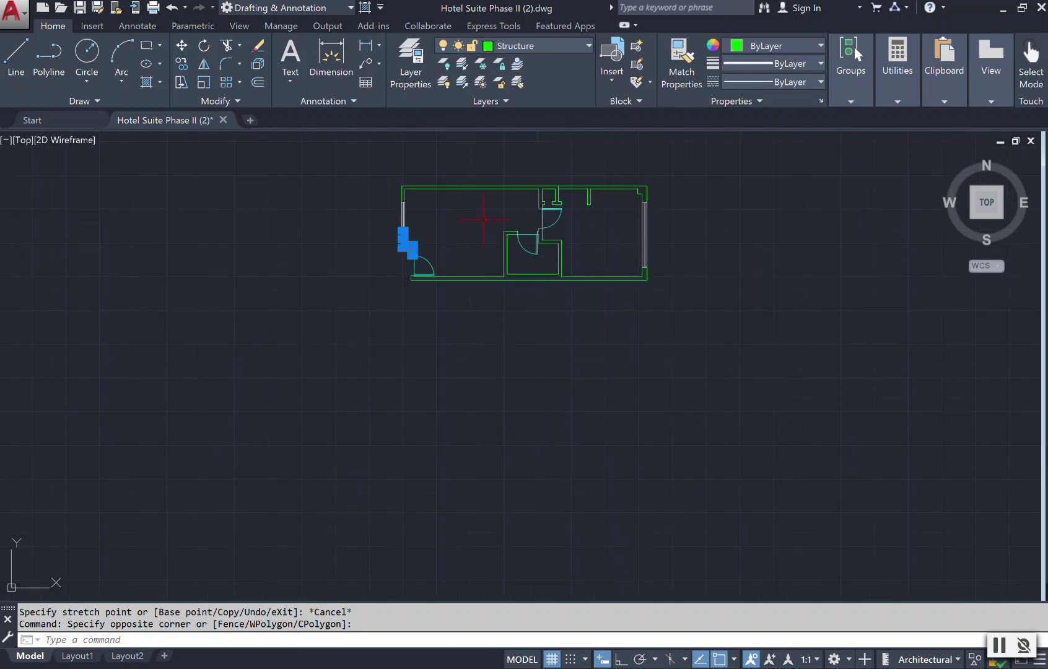
key("Escape")
scroll(617, 159, "up", 4)
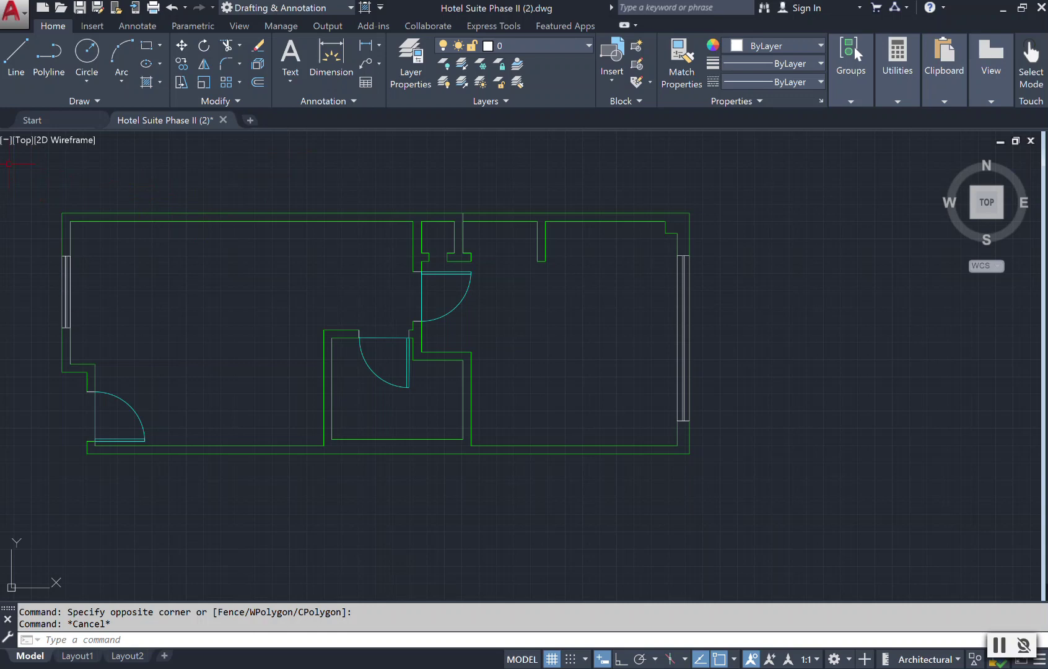
middle_click_drag(213, 165, 336, 164)
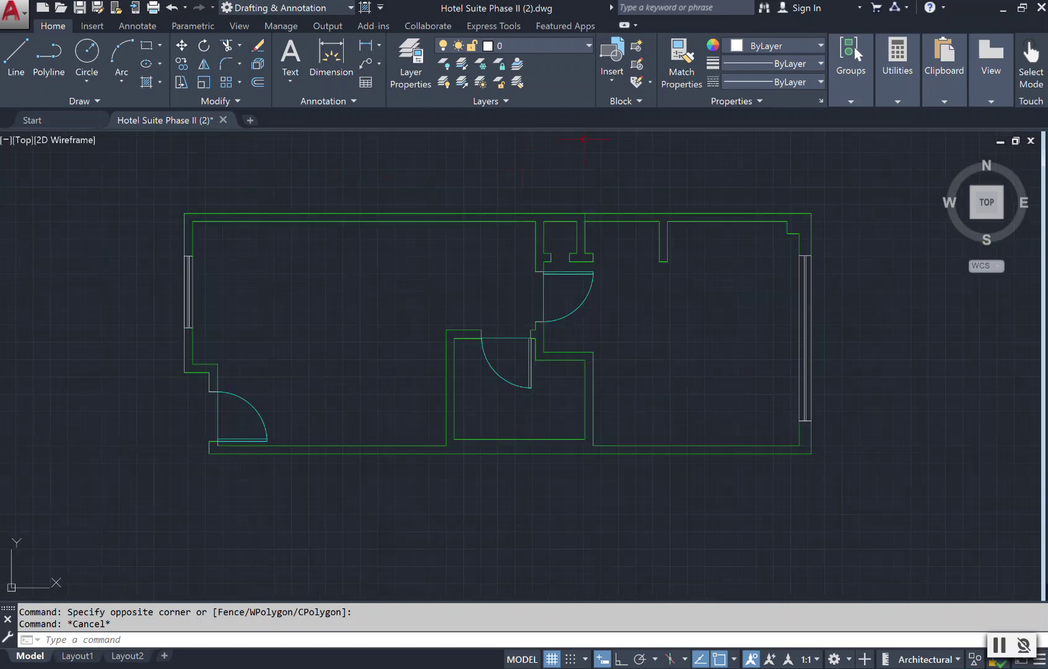